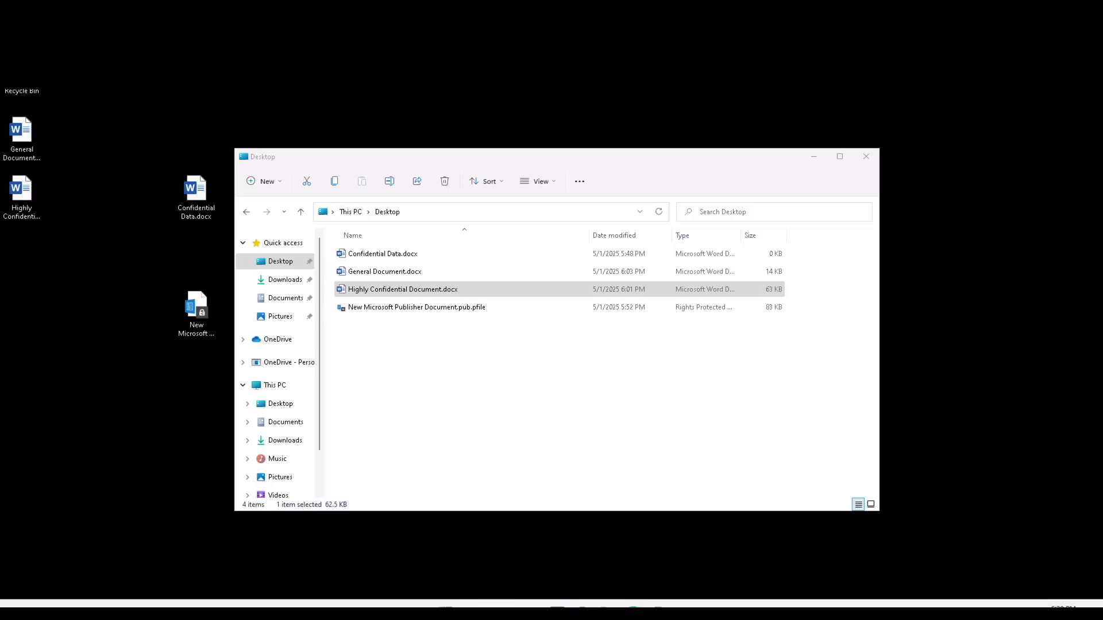
Switch from File Explorer to the Microsoft Purview window in Edge
mouse_move(633, 608)
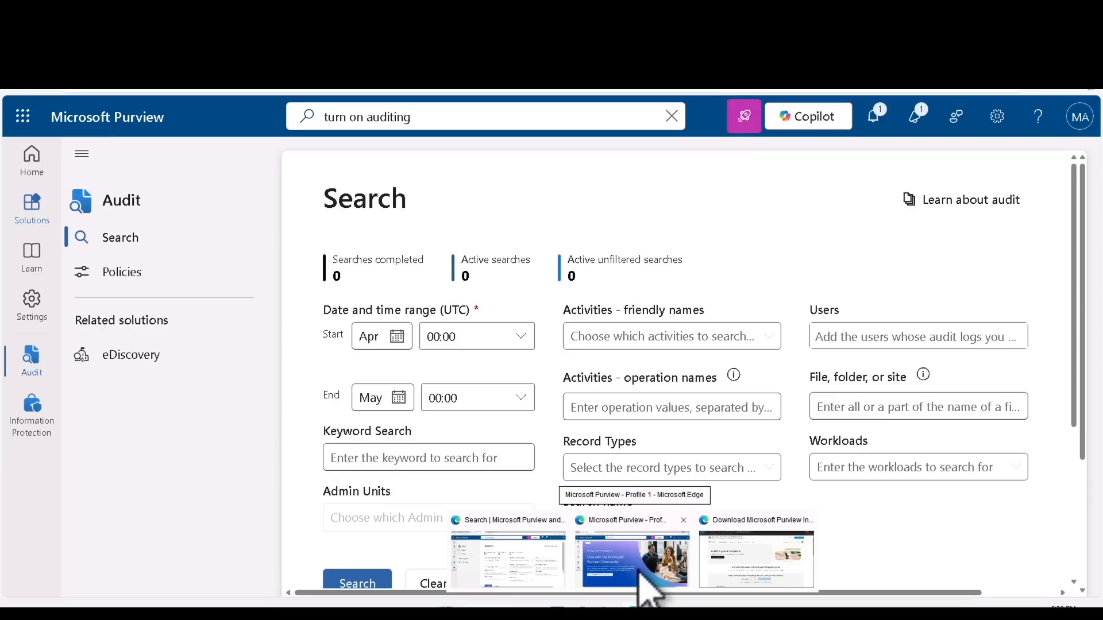
Move across the Edge windows to the Purview tab and show Information Protection's Sensitivity labels list
click(637, 570)
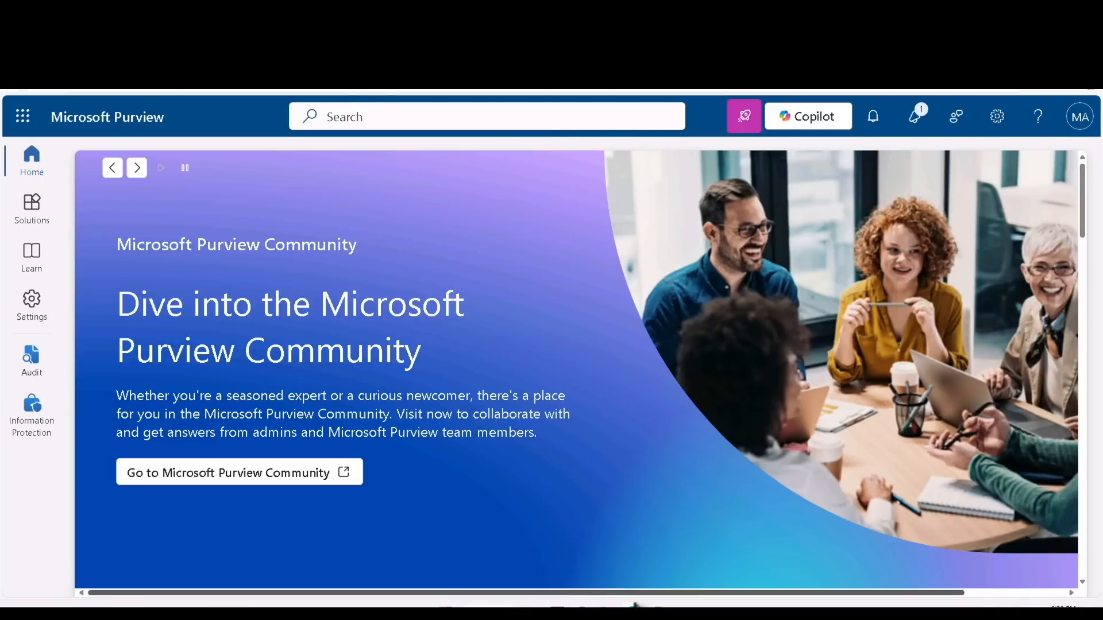
mouse_move(635, 603)
click(750, 571)
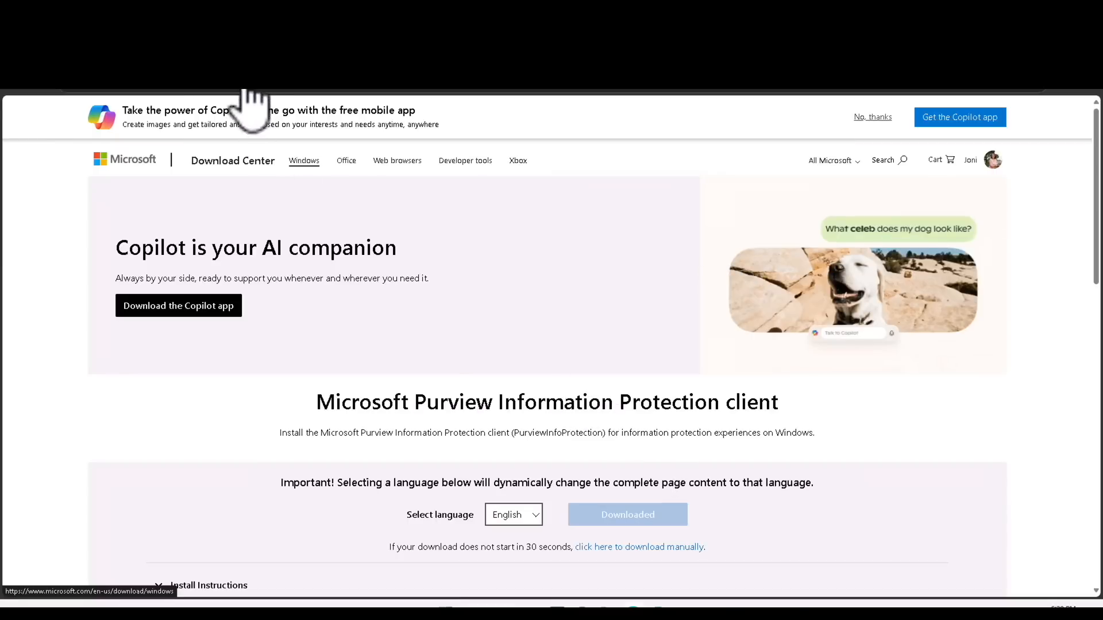
click(264, 55)
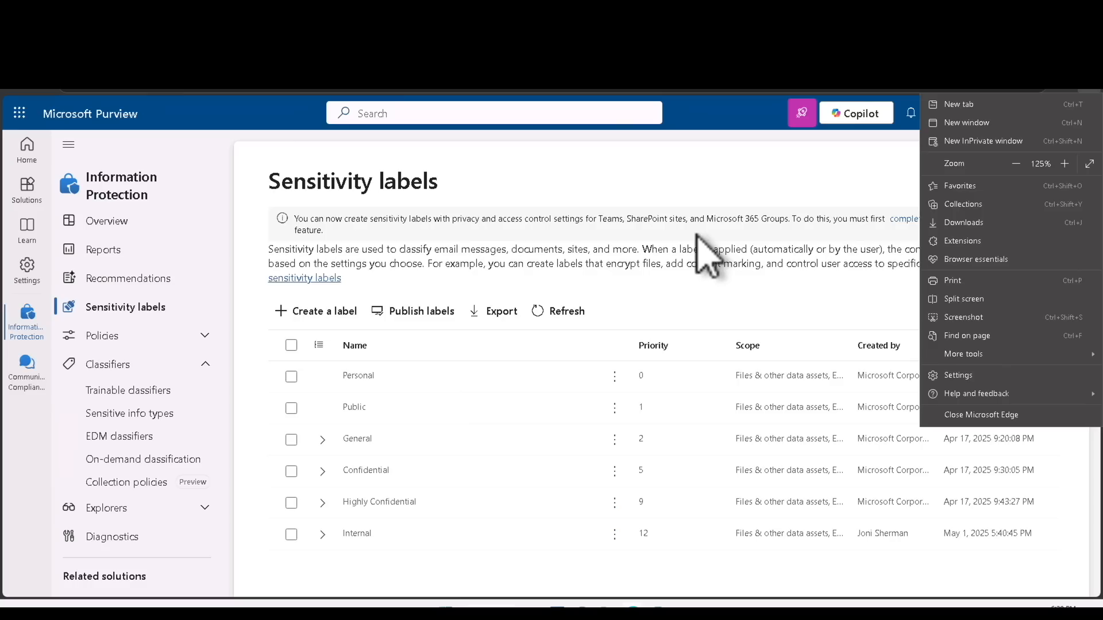
click(697, 235)
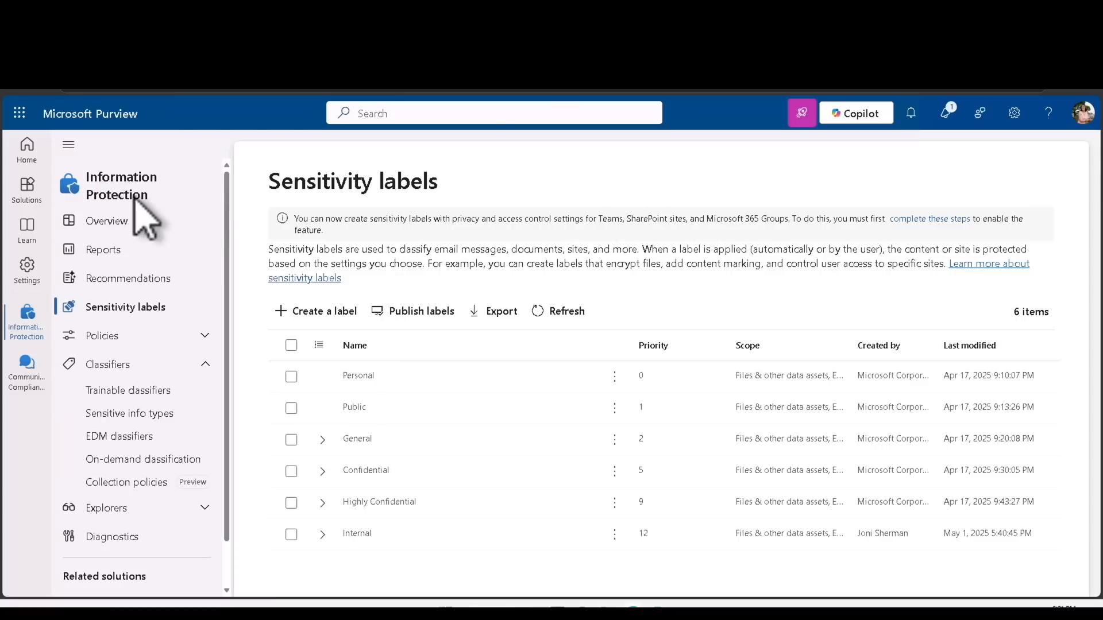
Show the Sensitivity labels page and open the actions menu on the Confidential label
click(136, 304)
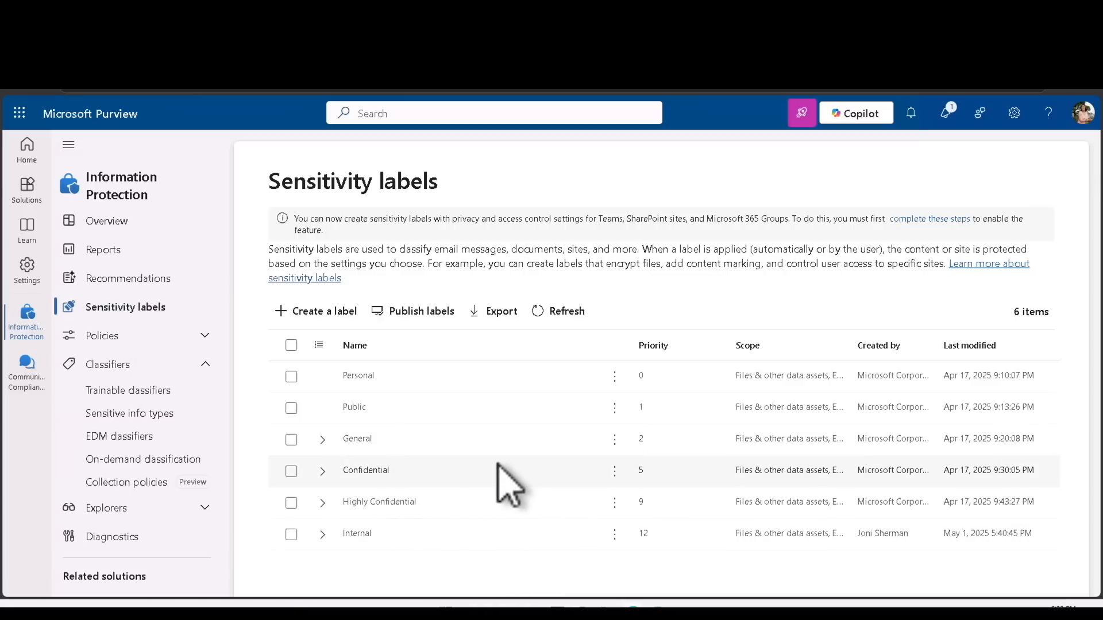
click(615, 472)
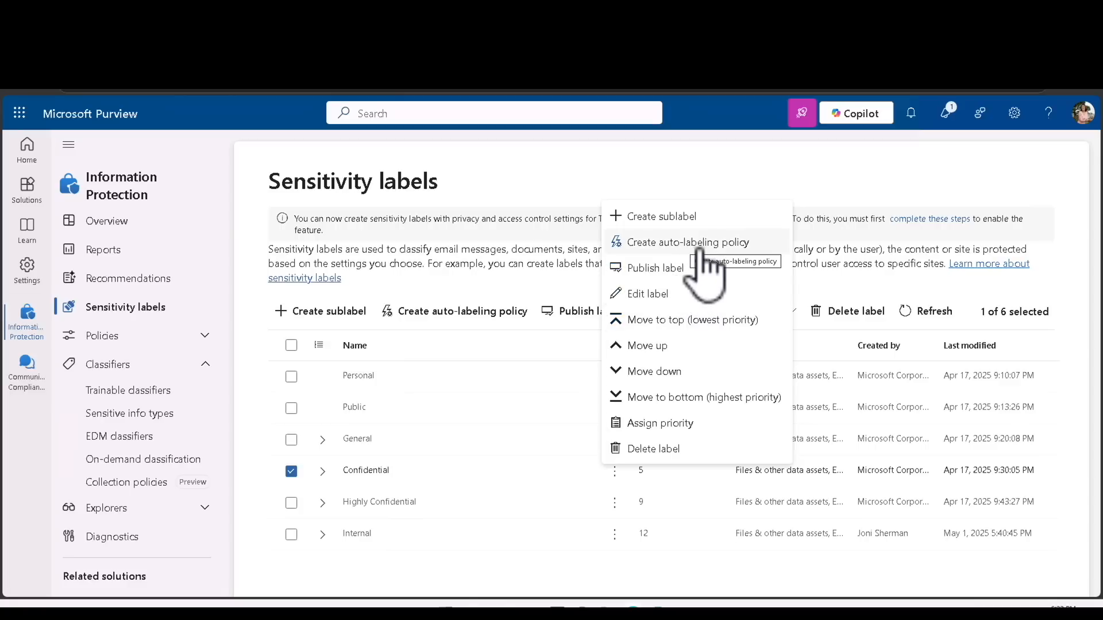
Start a Confidential auto-labeling policy named 'US SSN Confidential auto-labeling policy' and continue
click(699, 249)
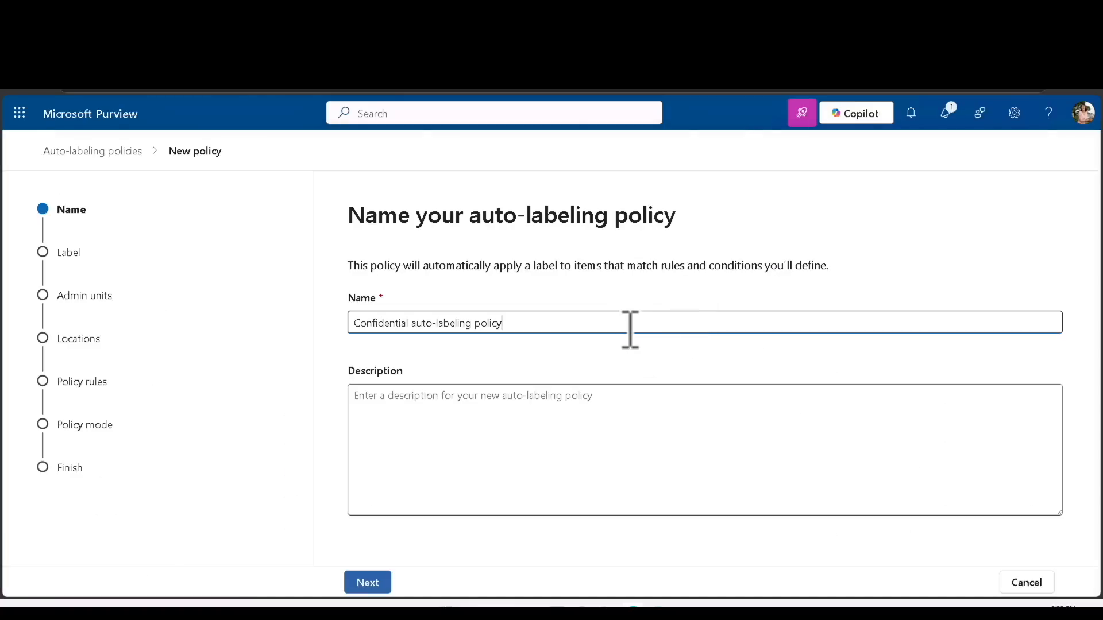
key(ctrl+shift+Left)
key(shift+Home)
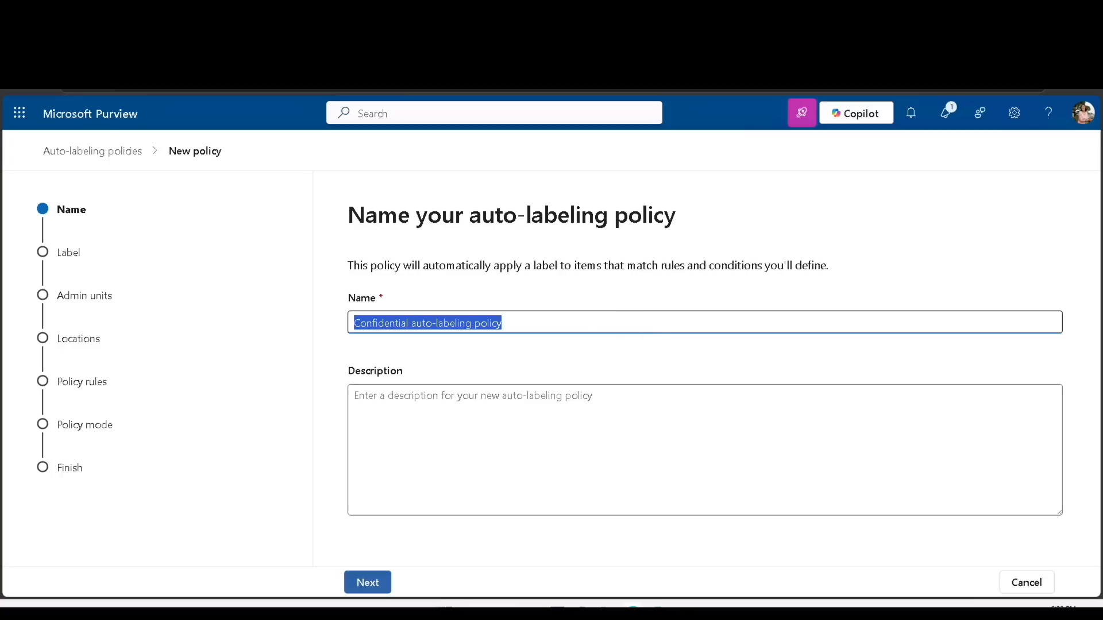
text(US SSN Co)
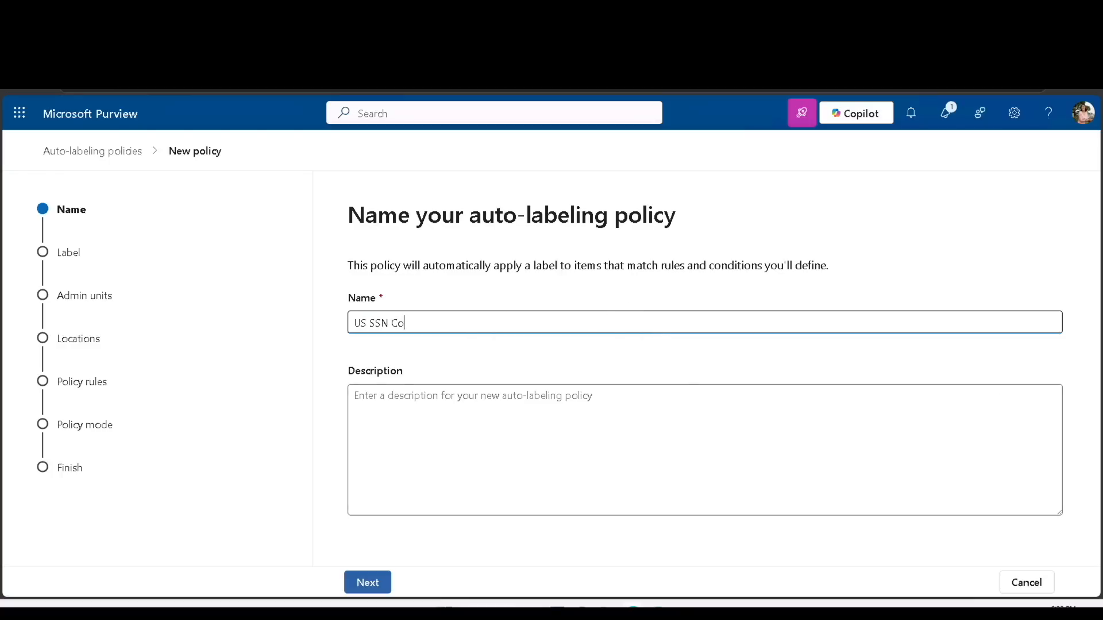
text(nfidential auto-labeling policy)
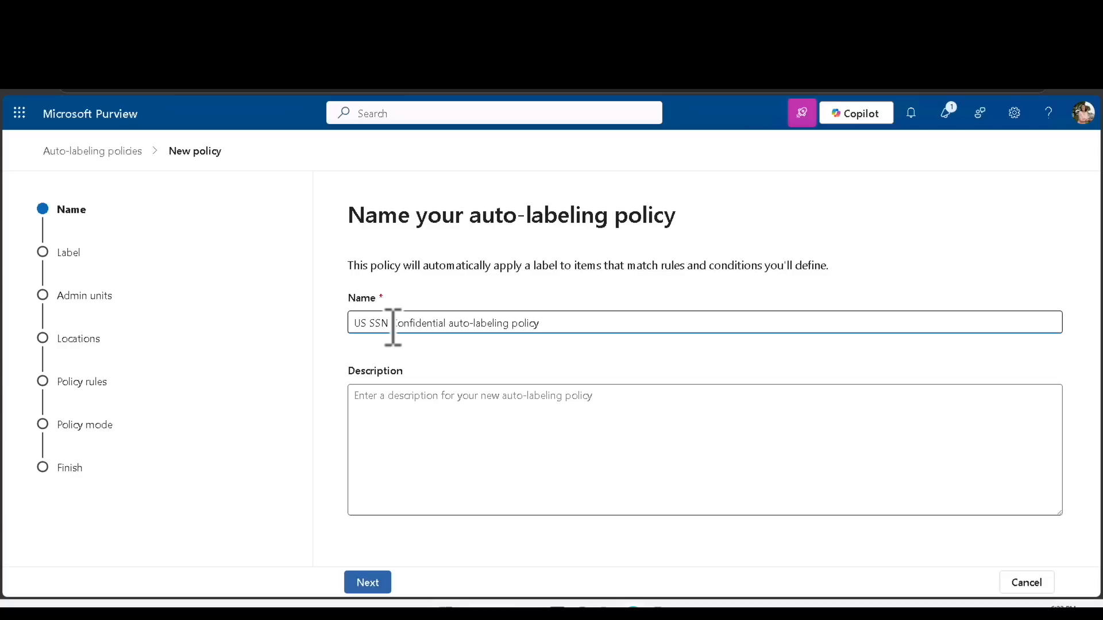
click(426, 413)
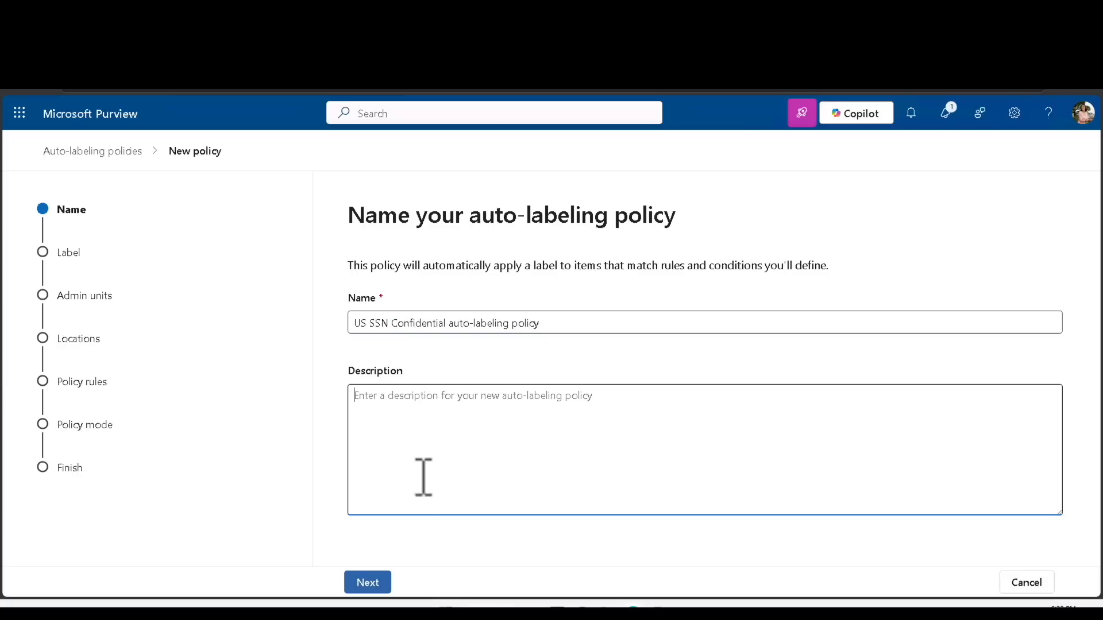
click(374, 583)
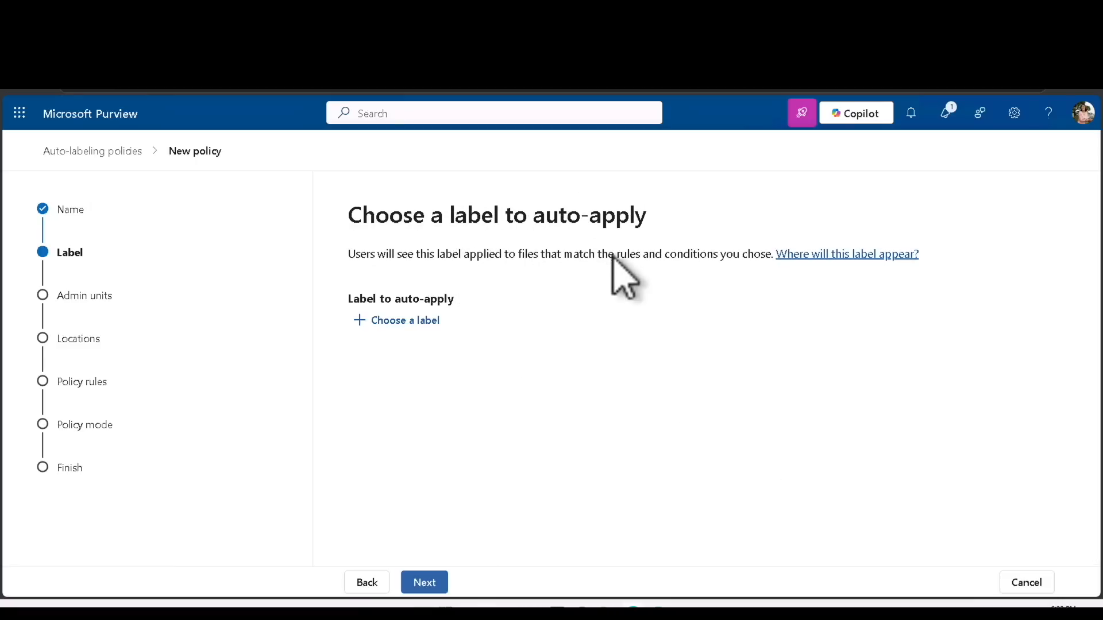
Choose Confidential/All Employees as the policy's label and continue to admin units
click(405, 322)
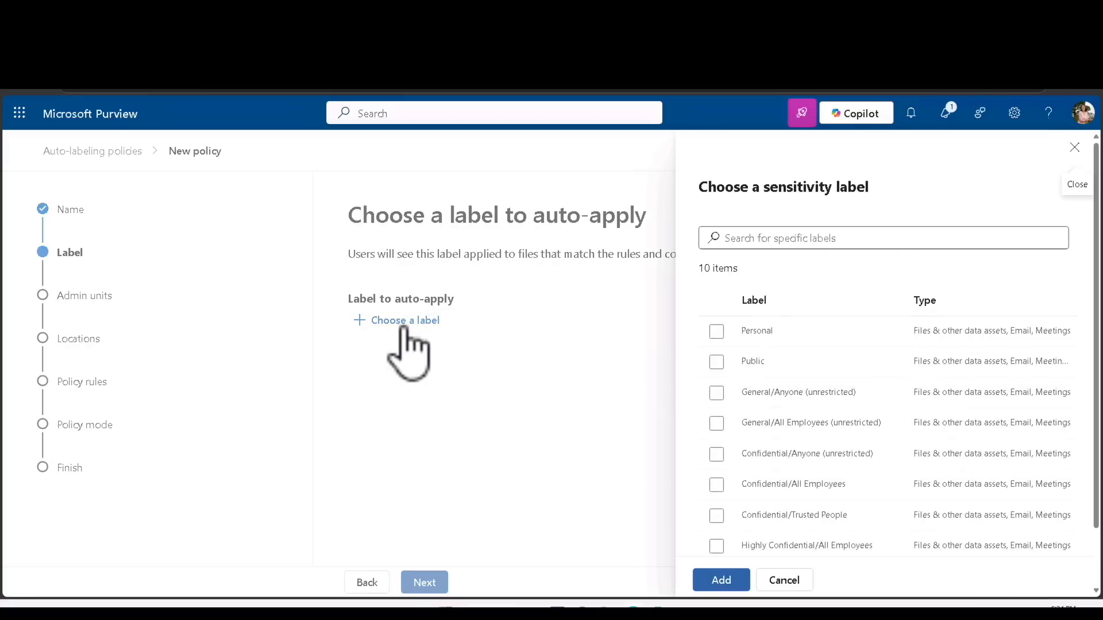
scroll(722, 450, down, 2)
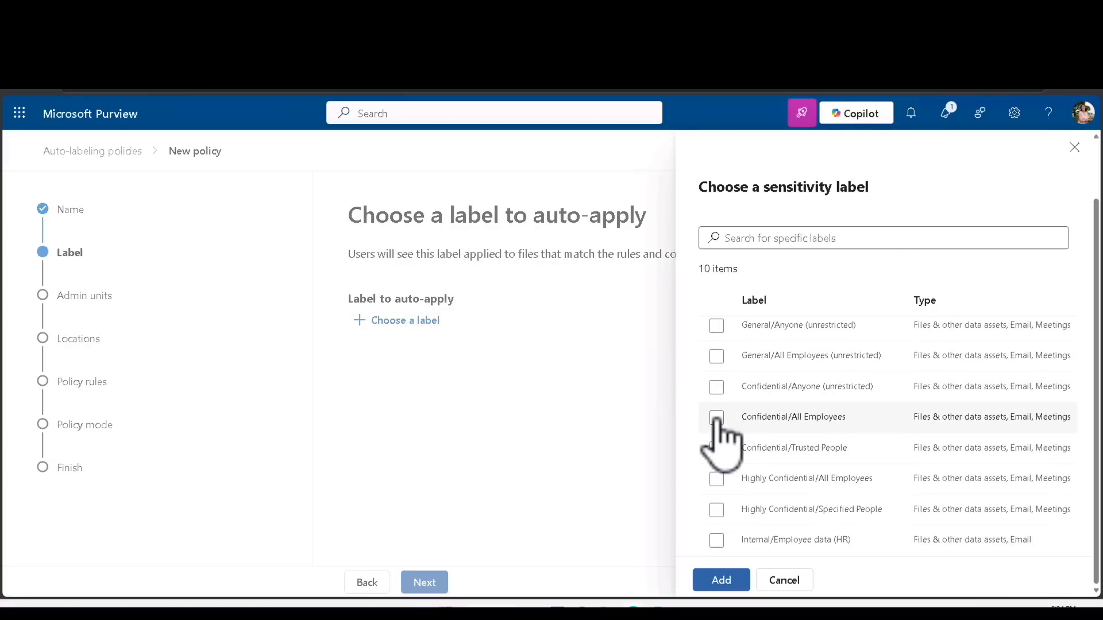
click(717, 418)
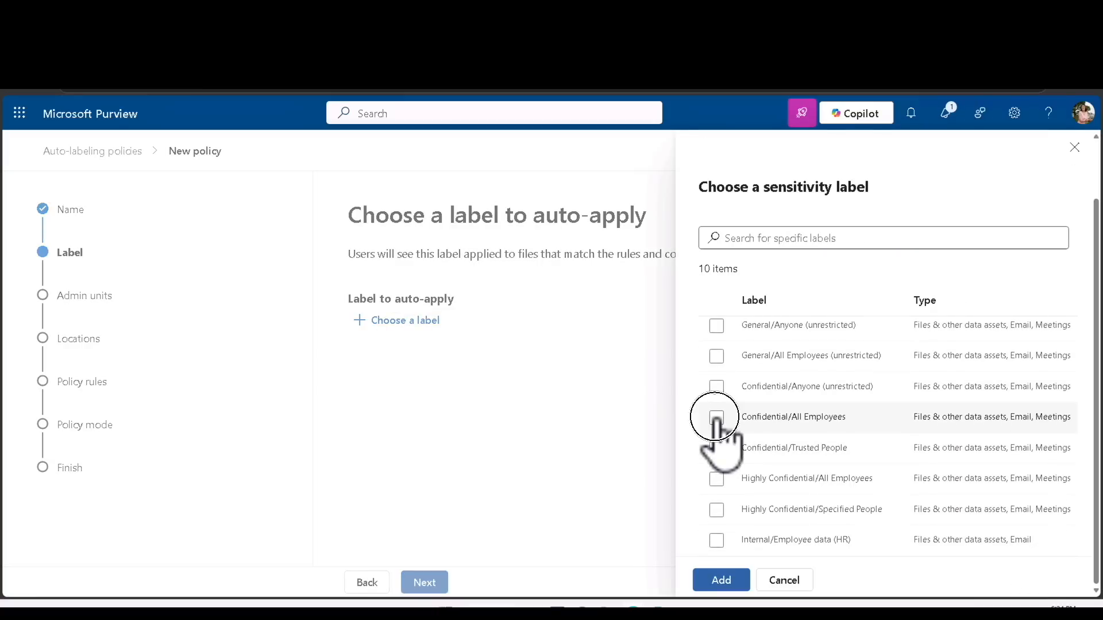
click(721, 582)
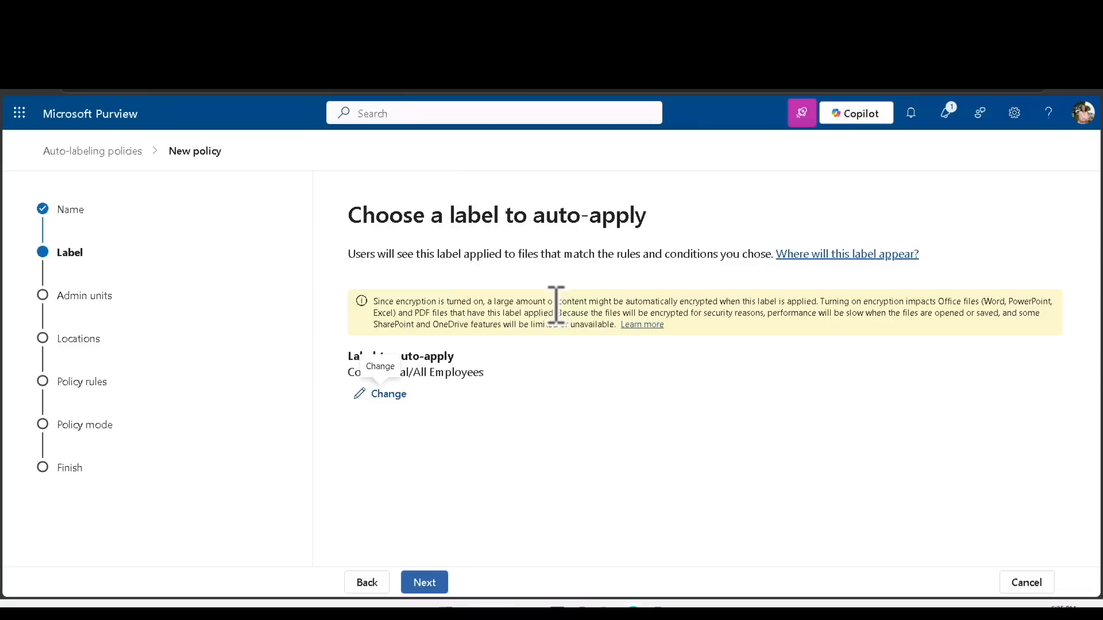
click(437, 587)
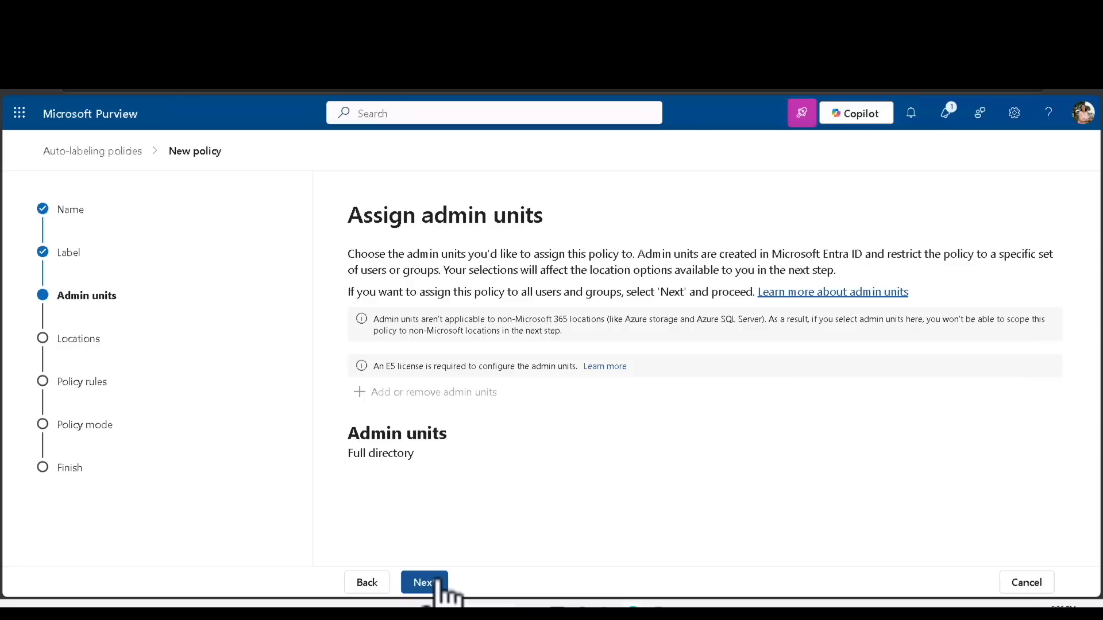
Keep Full directory and include Exchange email, SharePoint sites and OneDrive accounts as locations
click(438, 588)
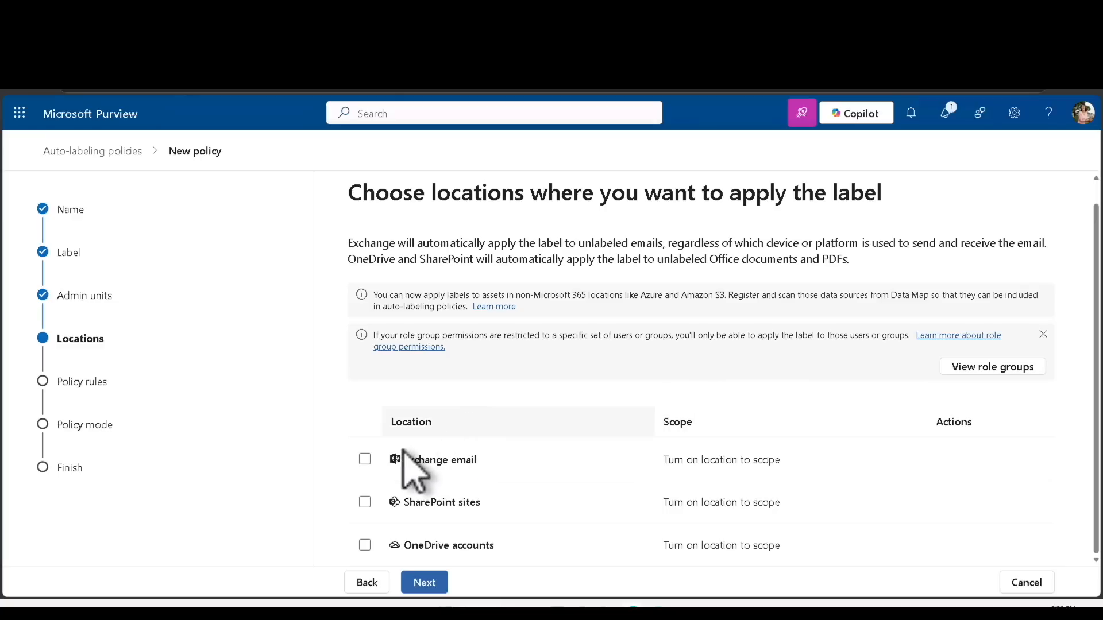
click(365, 459)
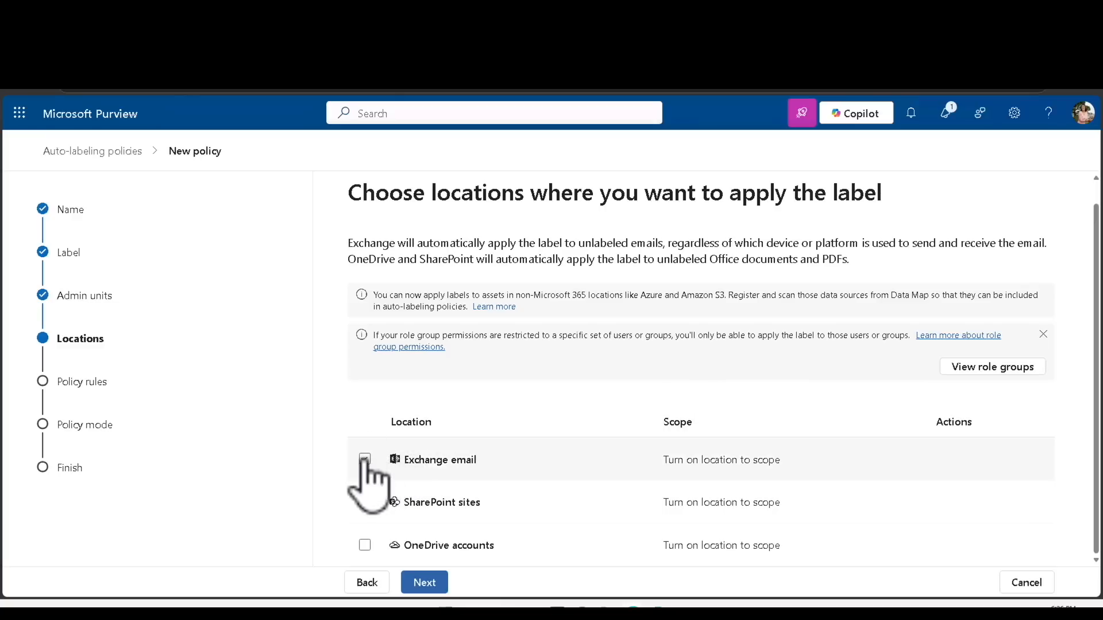
click(365, 503)
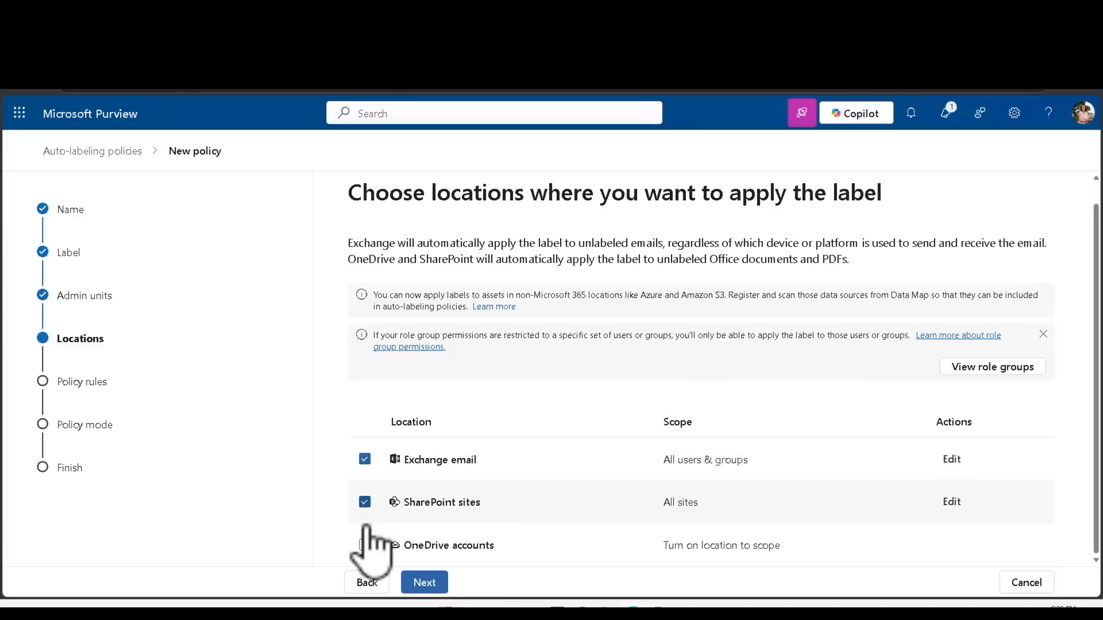
click(365, 546)
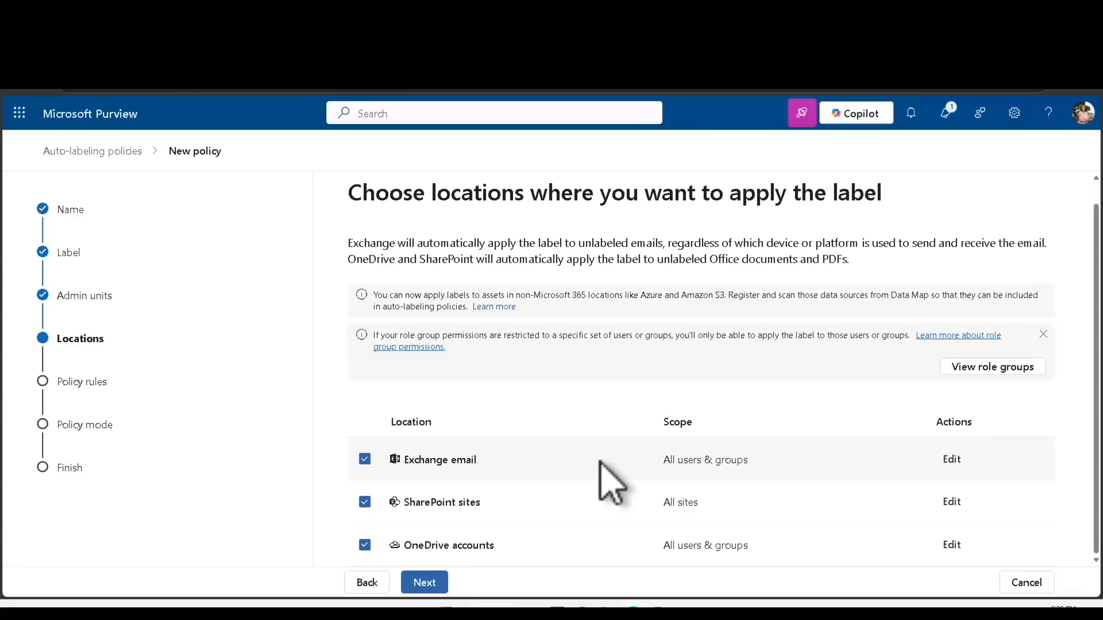
Review the SharePoint and OneDrive labeling note, then proceed to the rules step
click(431, 583)
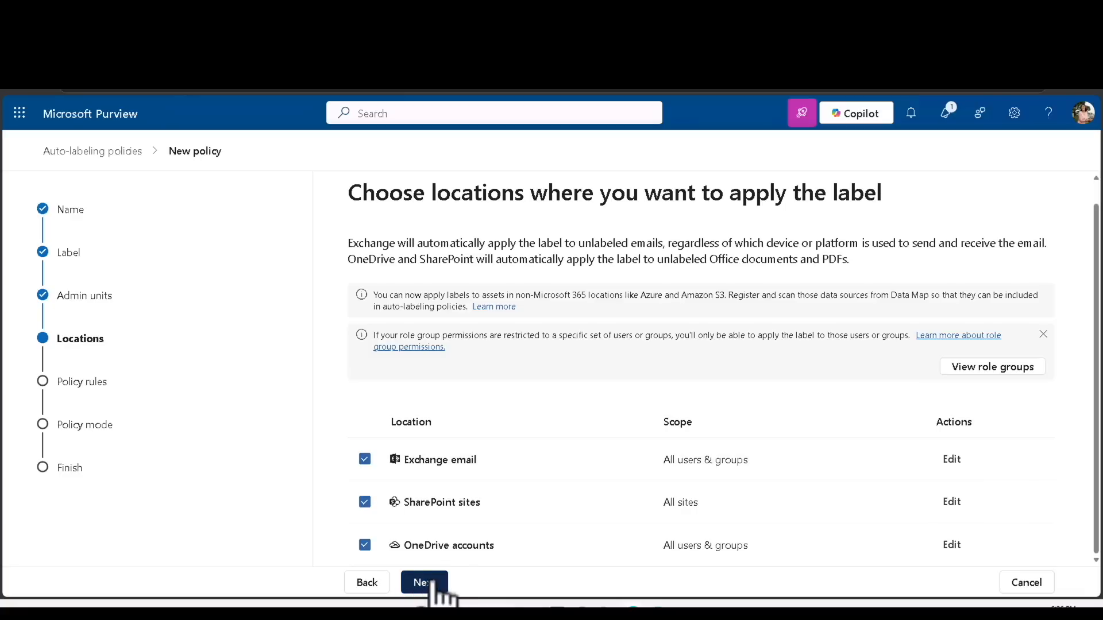
click(367, 584)
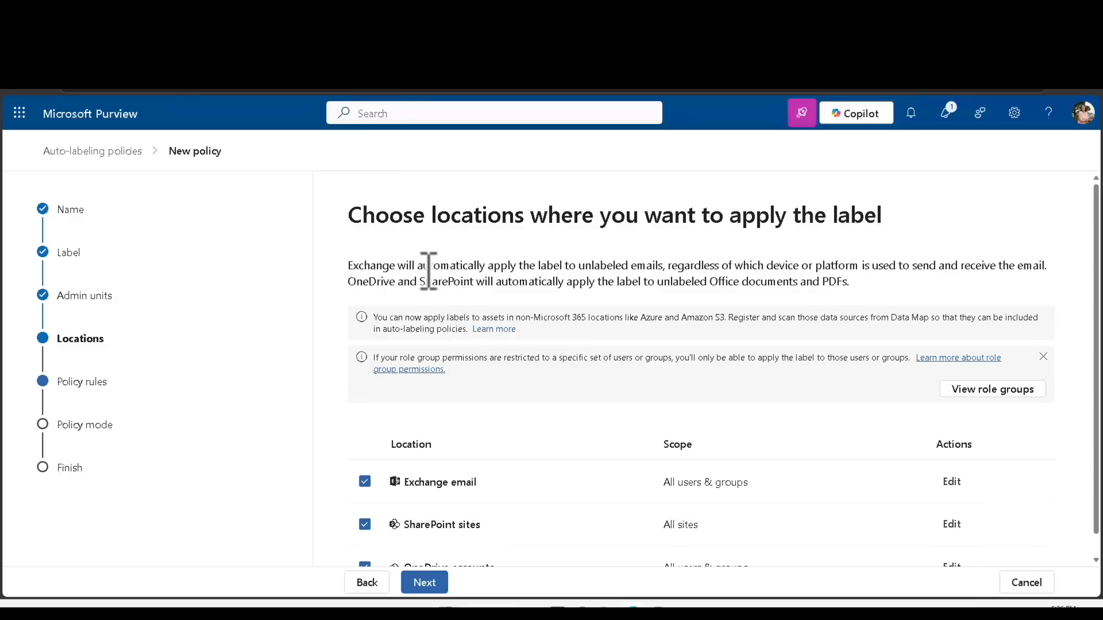
drag(423, 283, 756, 282)
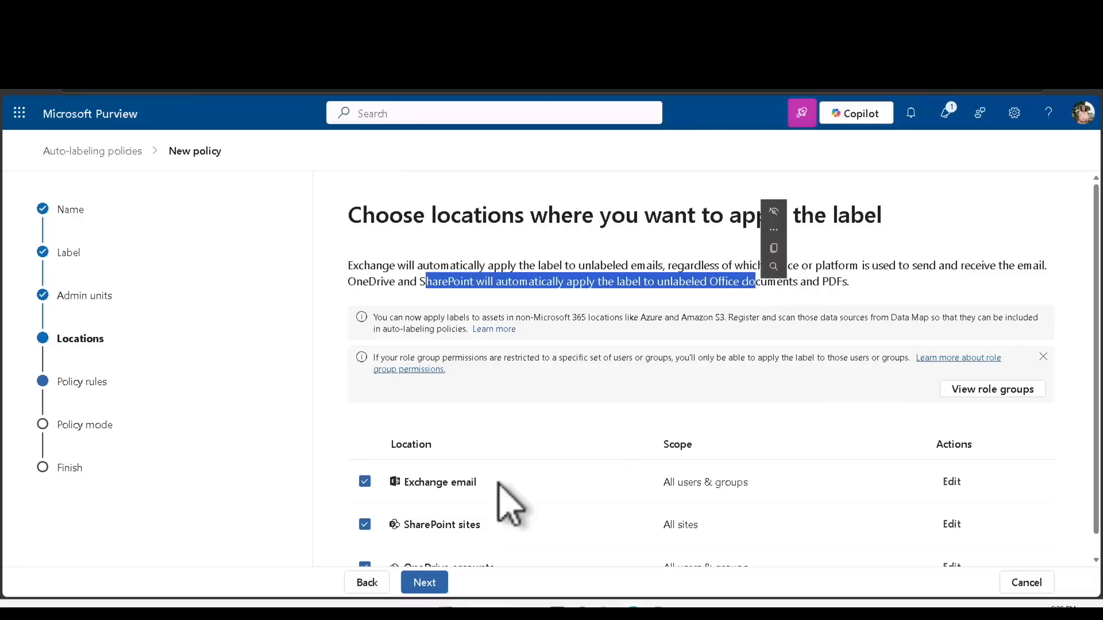
click(425, 583)
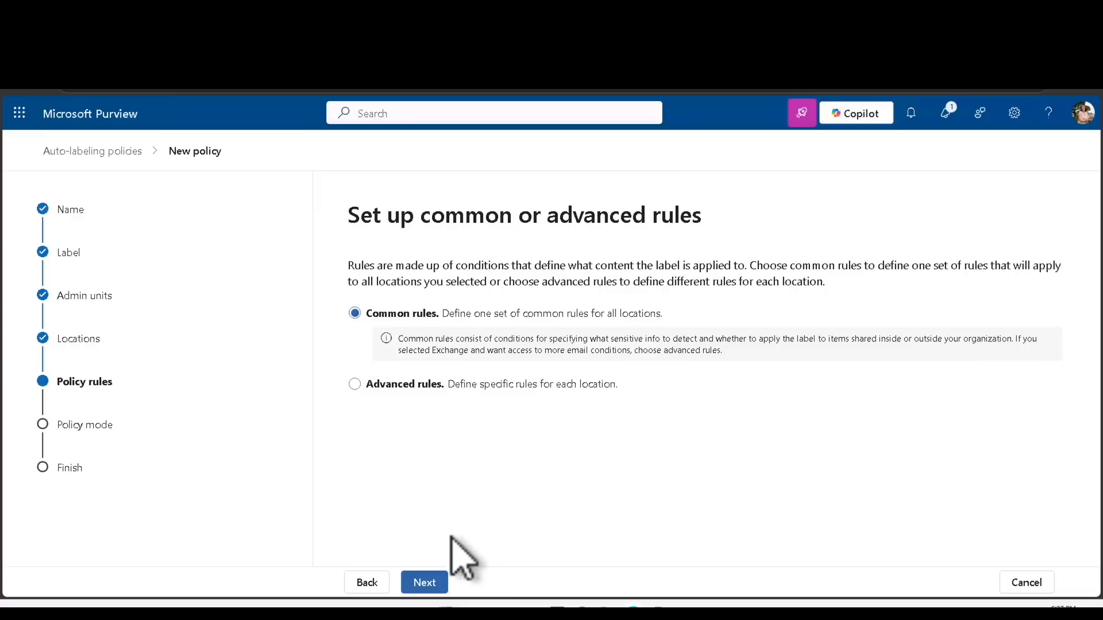
Keep common rules and create a rule 'U.S. SSN' for content containing a US Social Security Number
click(430, 581)
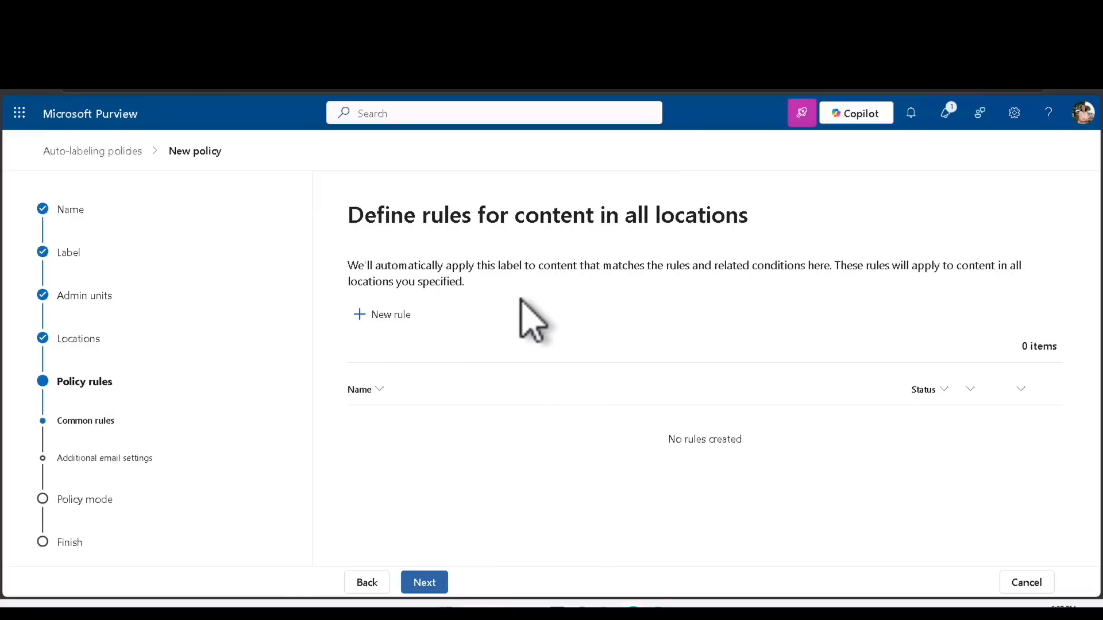
click(402, 317)
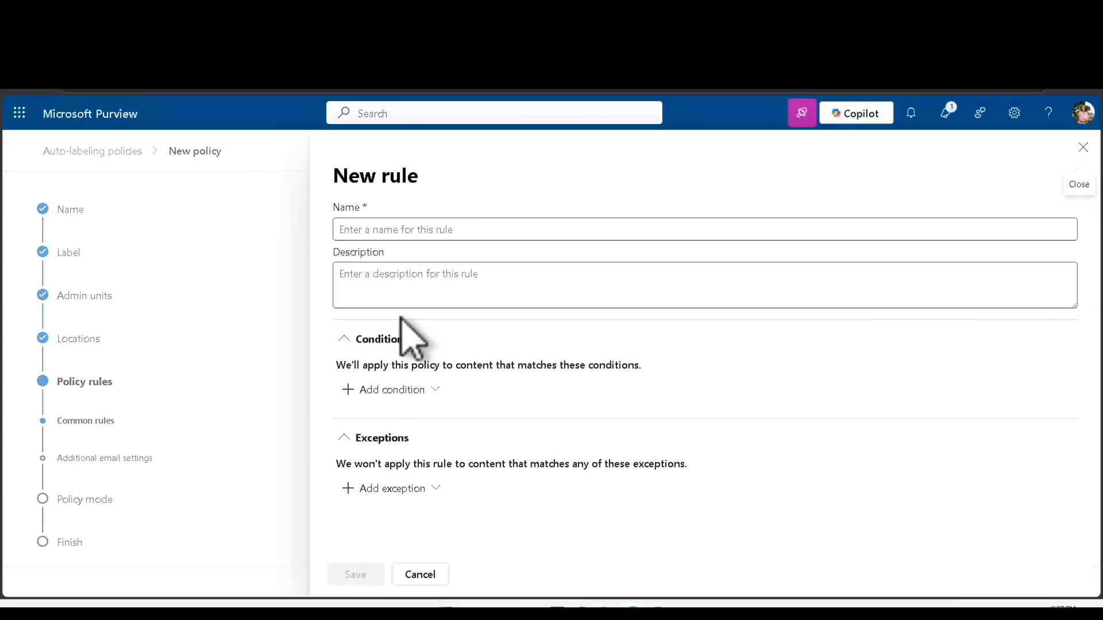
click(453, 236)
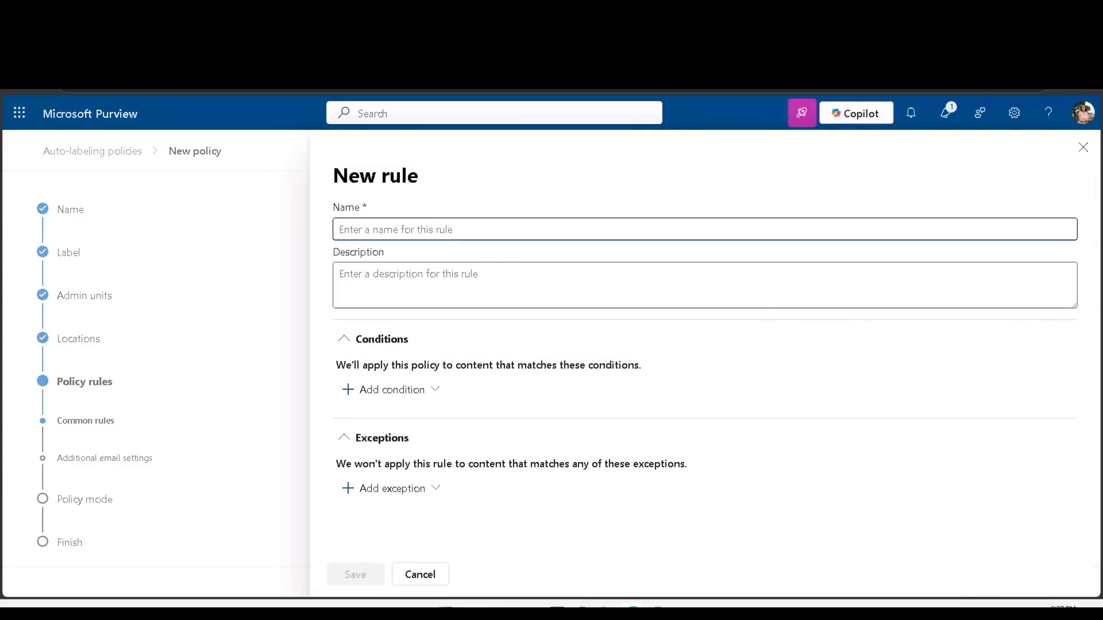
text(U.S. SSN)
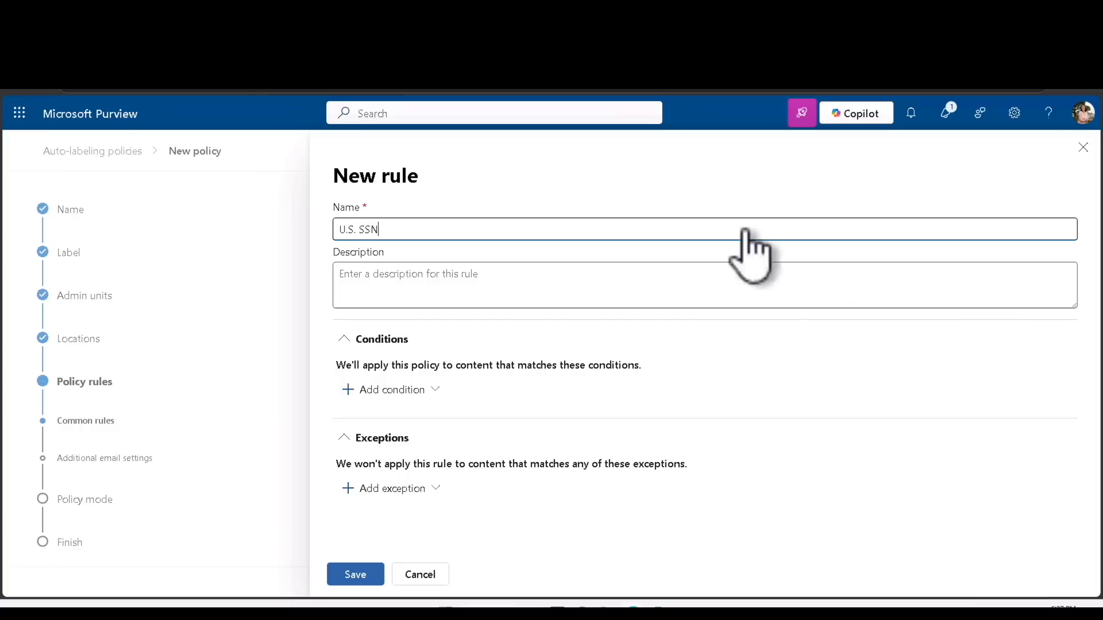
click(380, 280)
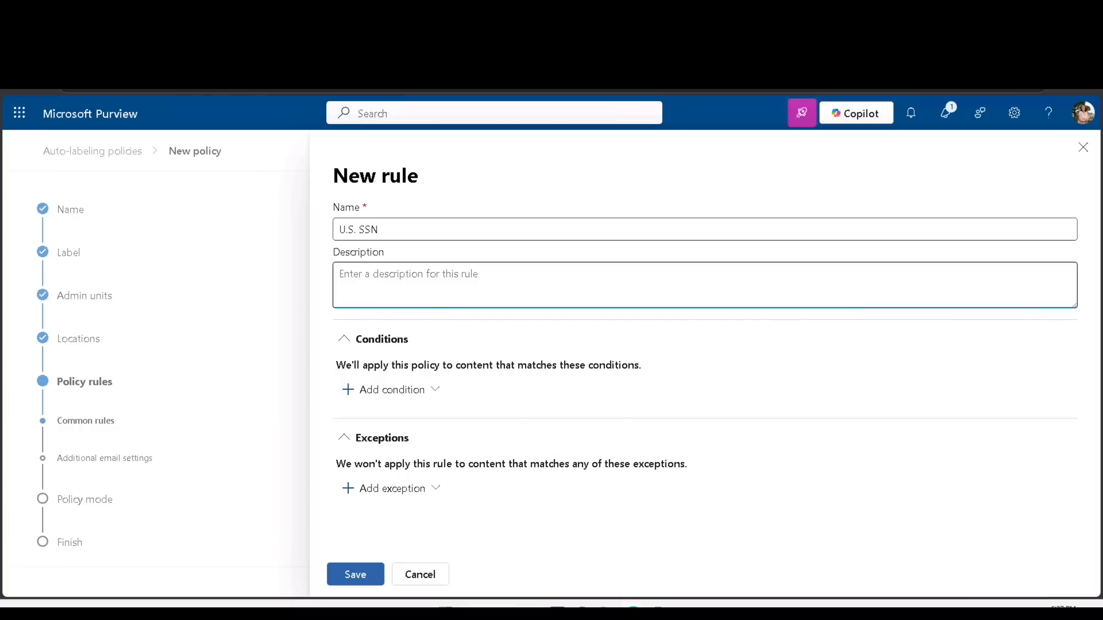
text(This will be applied to c)
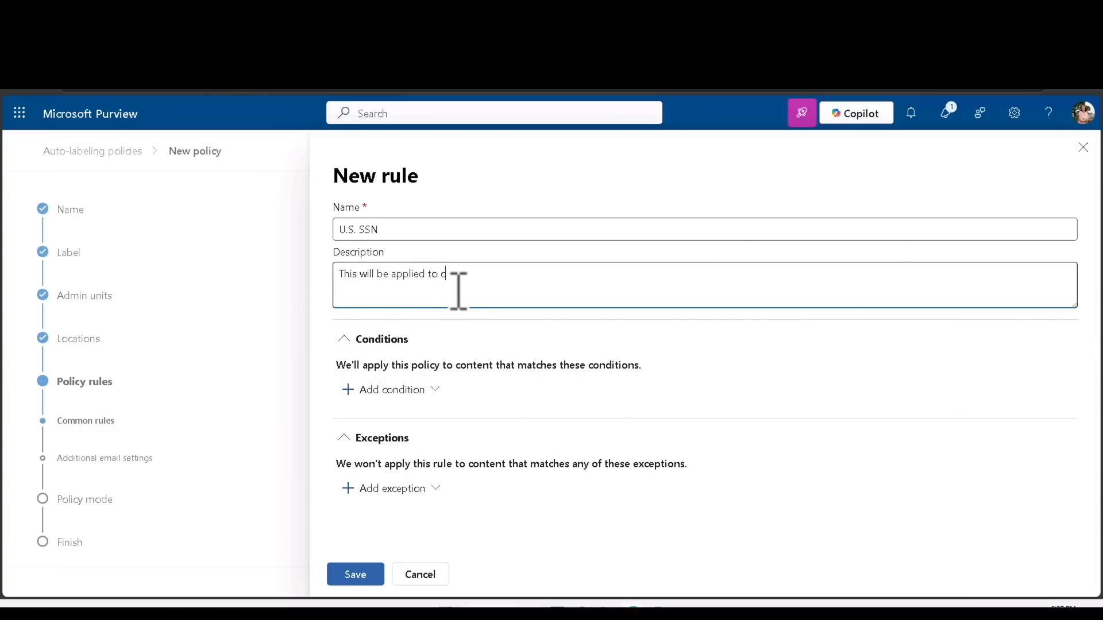
text(ontent which contains a US Social Security Number.)
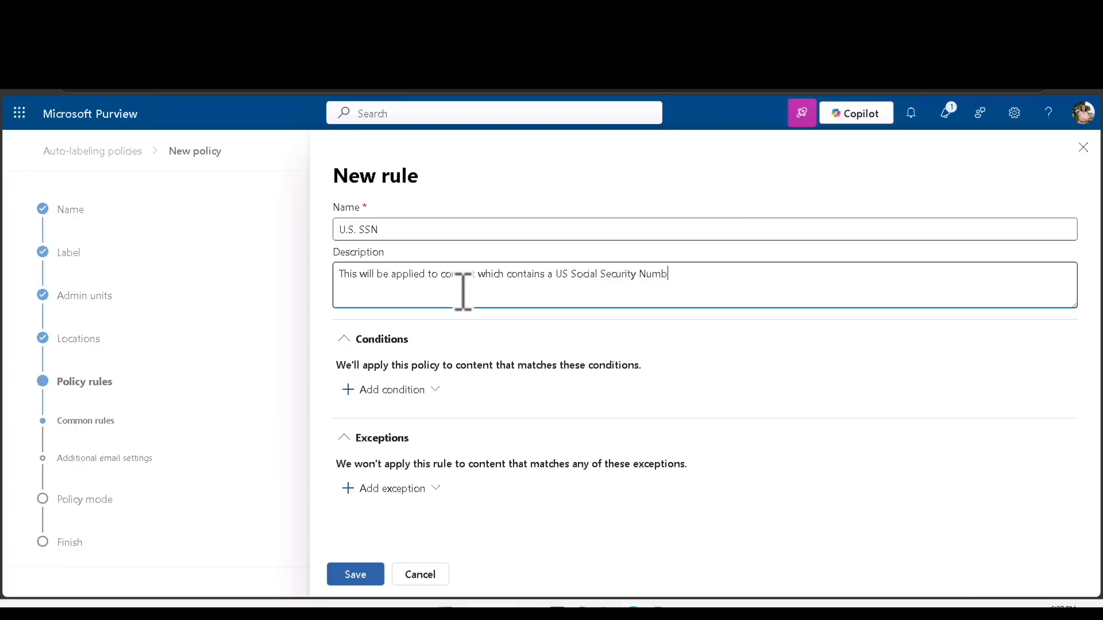
click(408, 390)
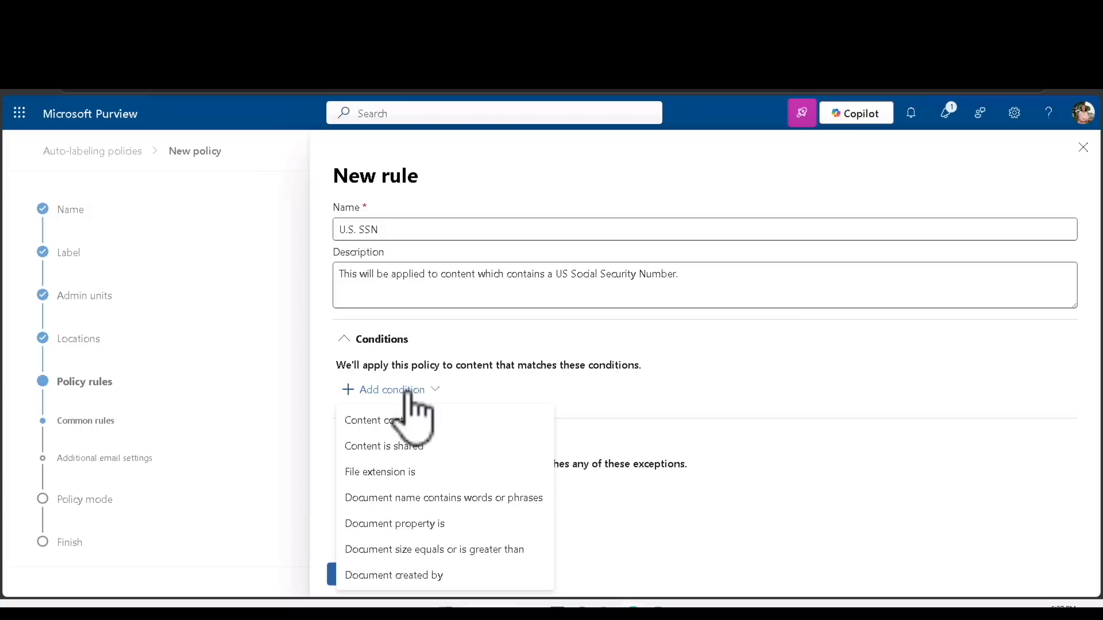
Add a Content contains condition and bring up the sensitive info types list
click(444, 428)
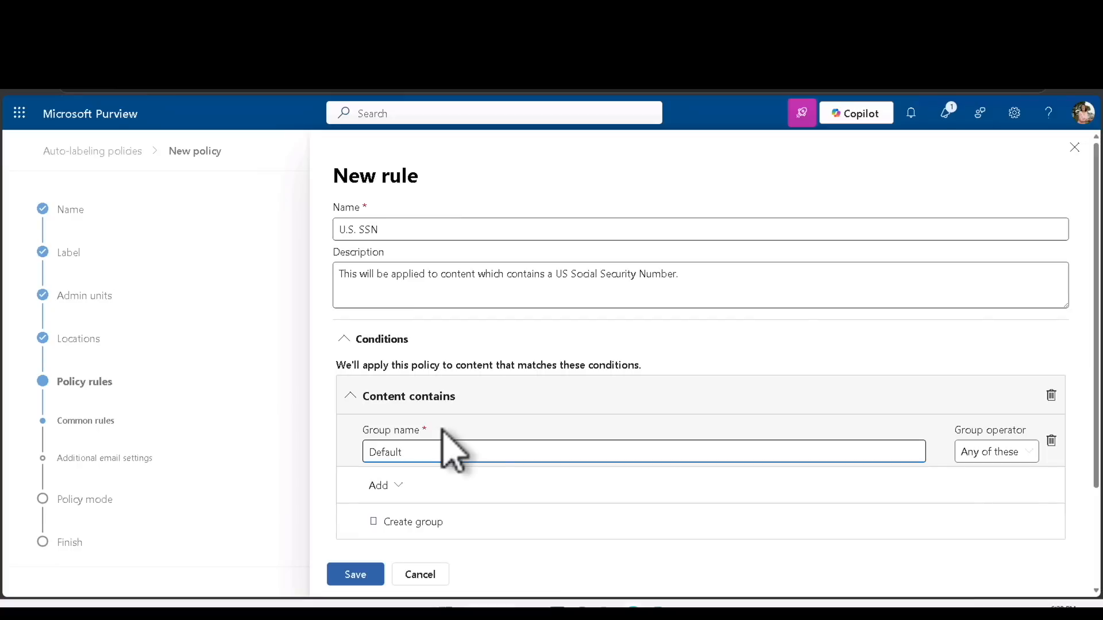
click(381, 486)
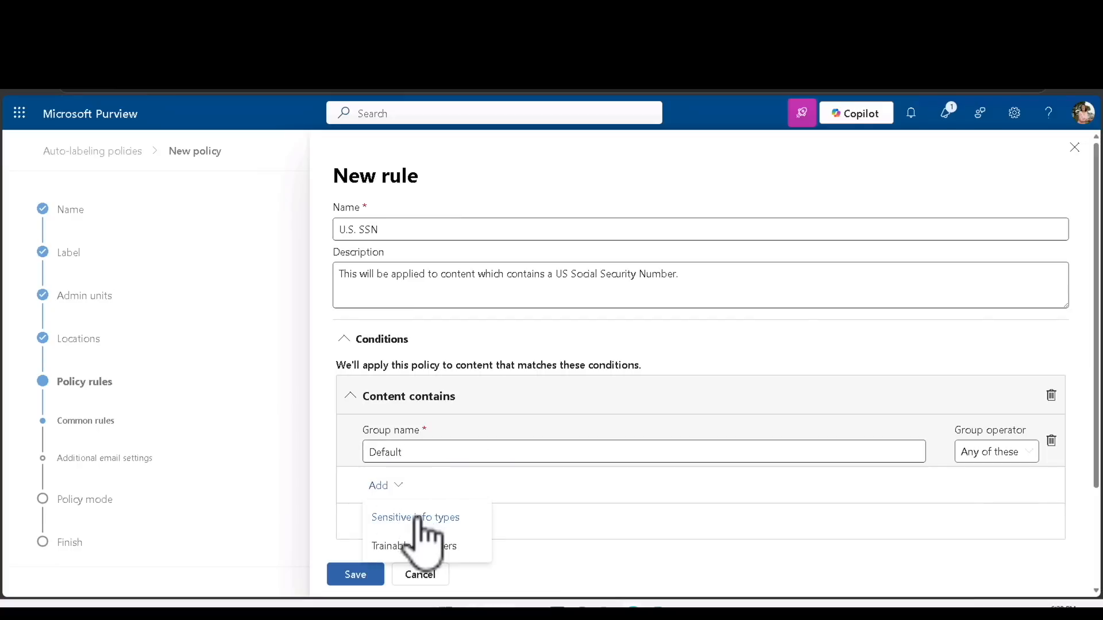
click(428, 518)
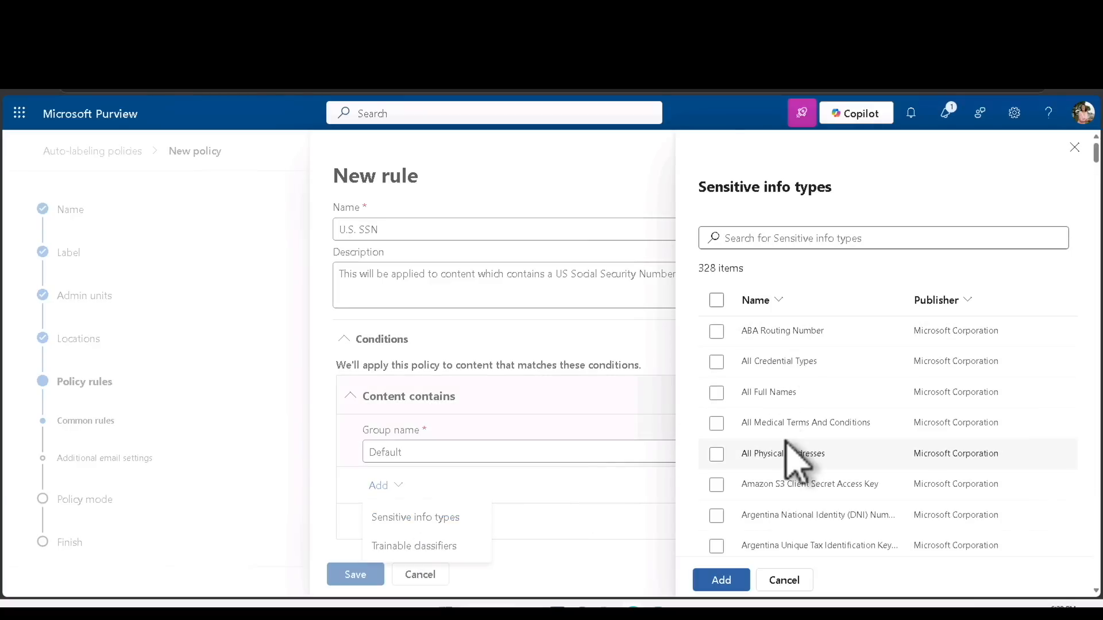
scroll(787, 441, down, 2)
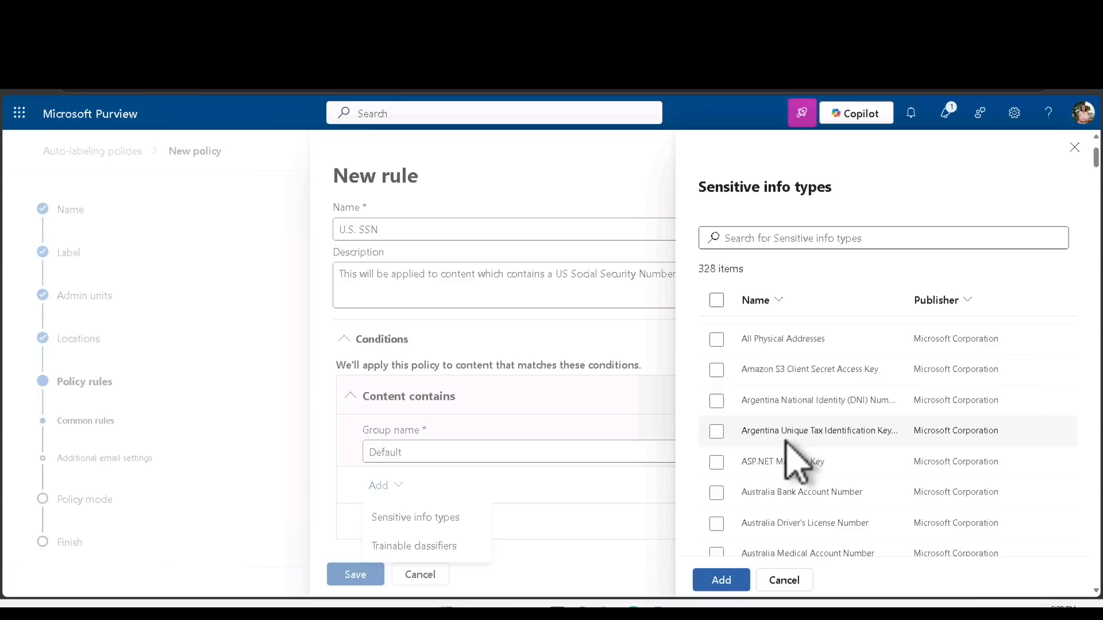
scroll(787, 442, up, 2)
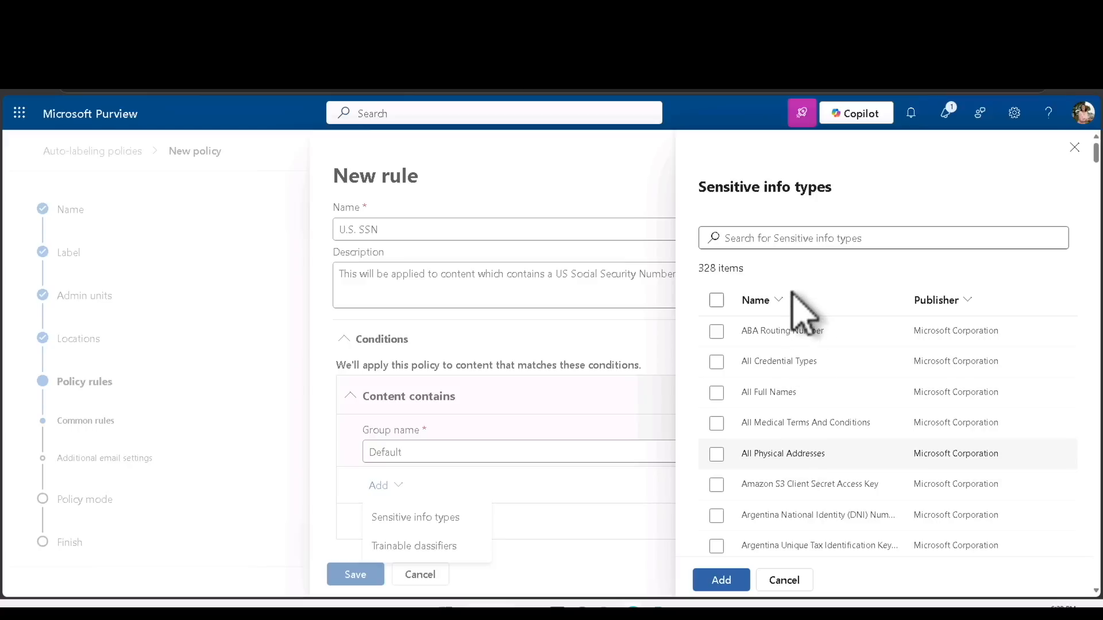
Add U.S. Social Security Number (SSN) as the sensitive info type and save the rule
click(793, 238)
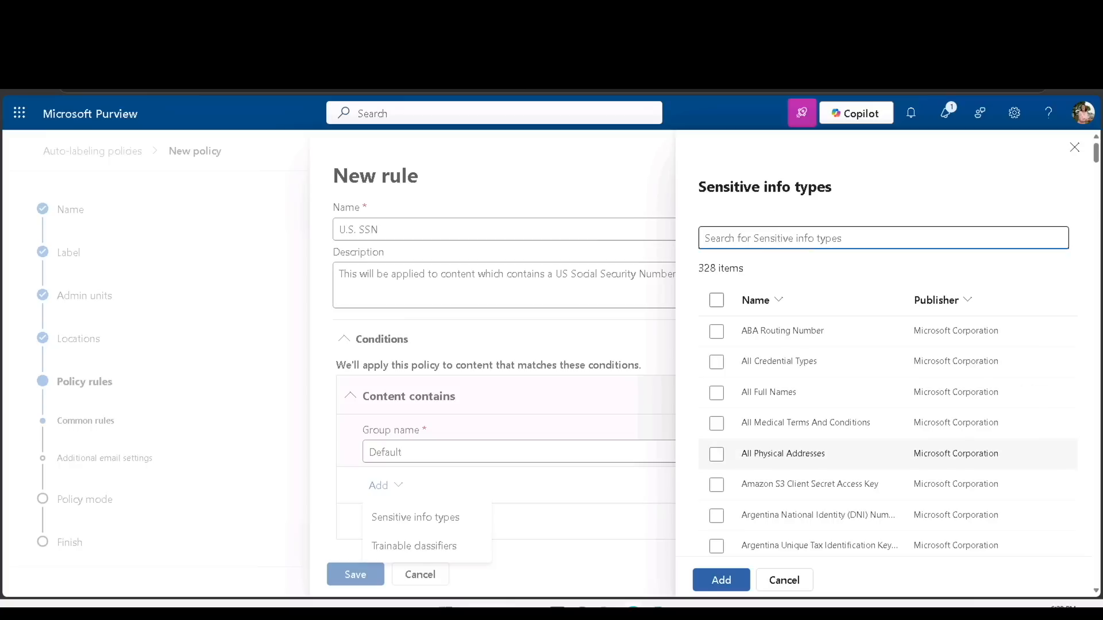
text(U.S. Social Security Number)
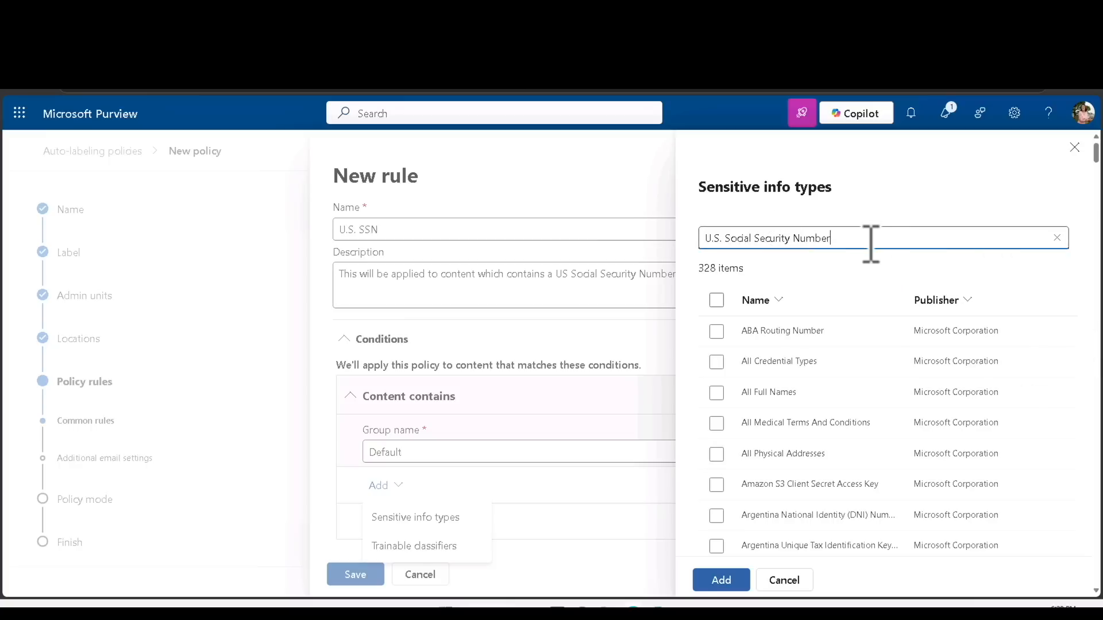
key(Return)
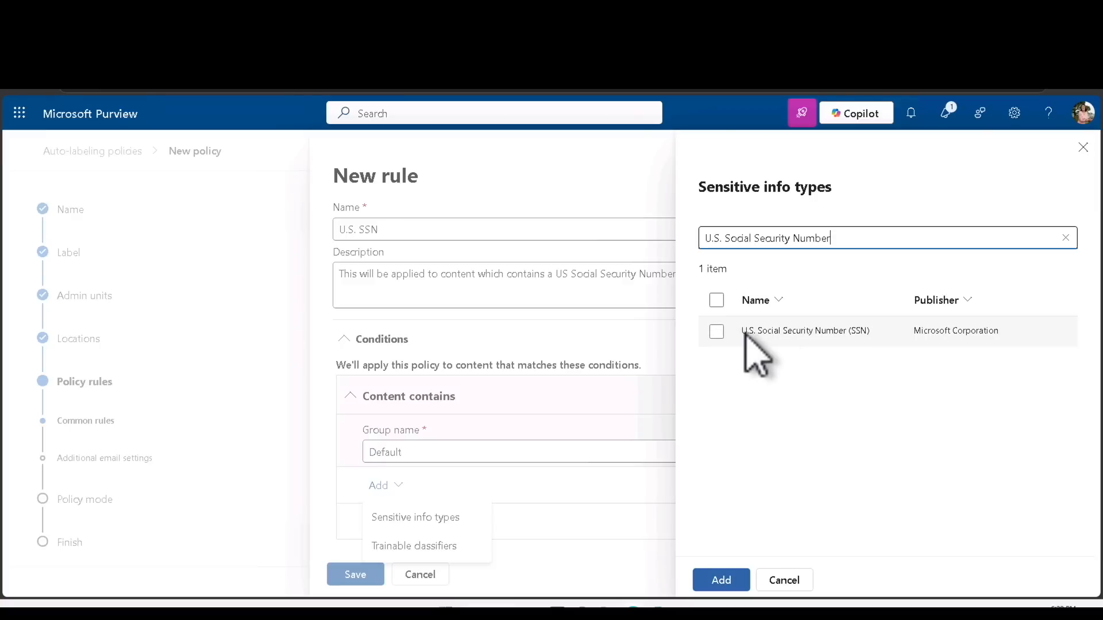
click(716, 332)
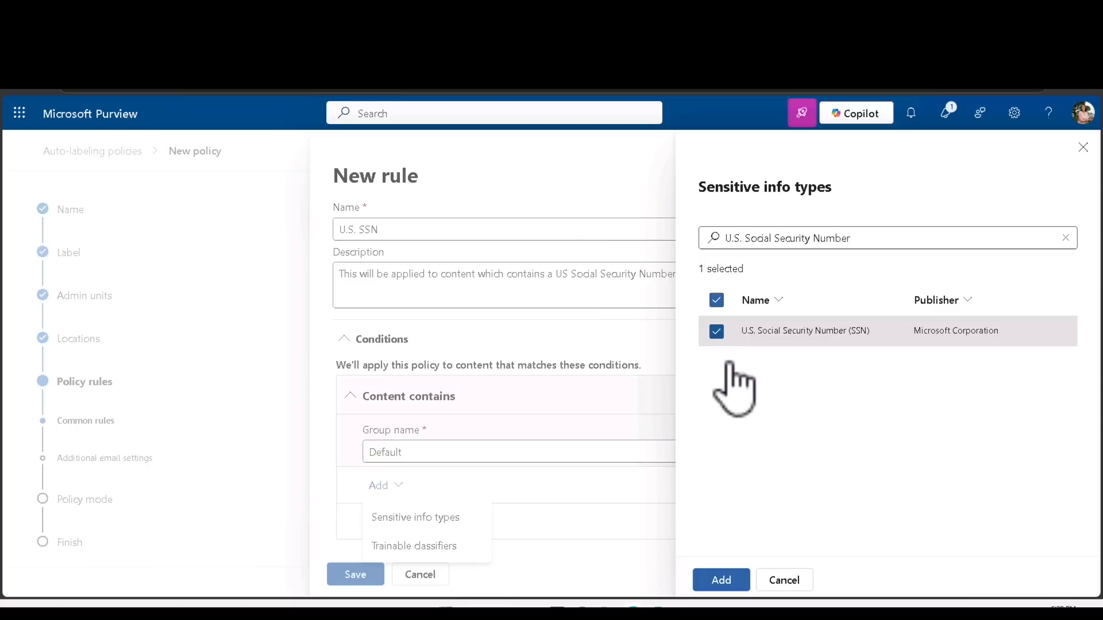
click(721, 581)
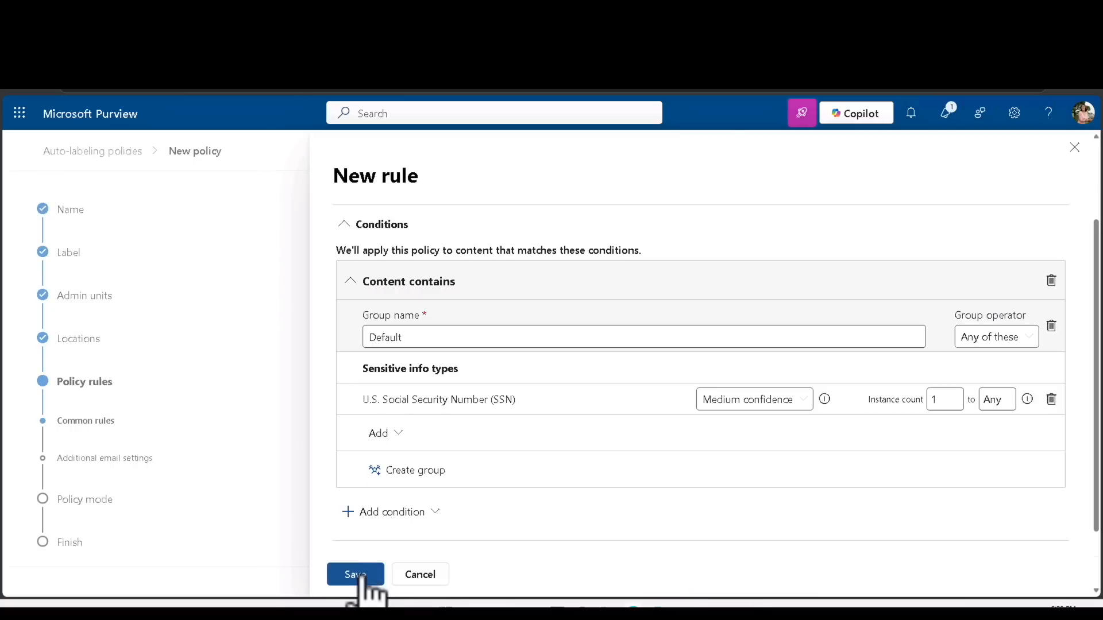
click(362, 576)
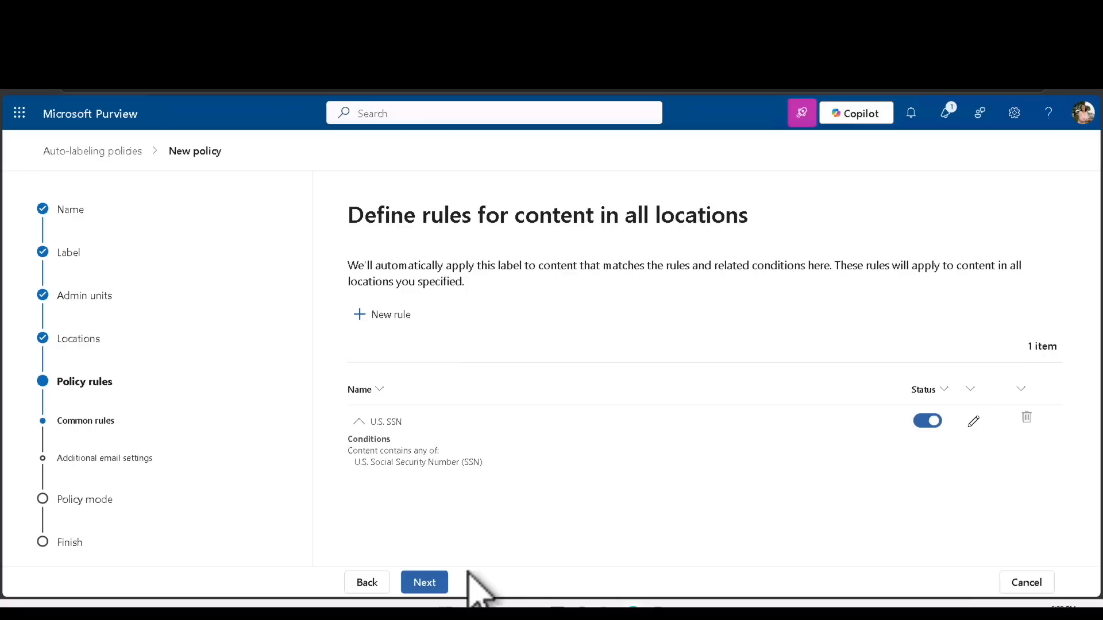
Keep the enabled U.S. SSN rule and proceed to Additional settings for email
click(426, 584)
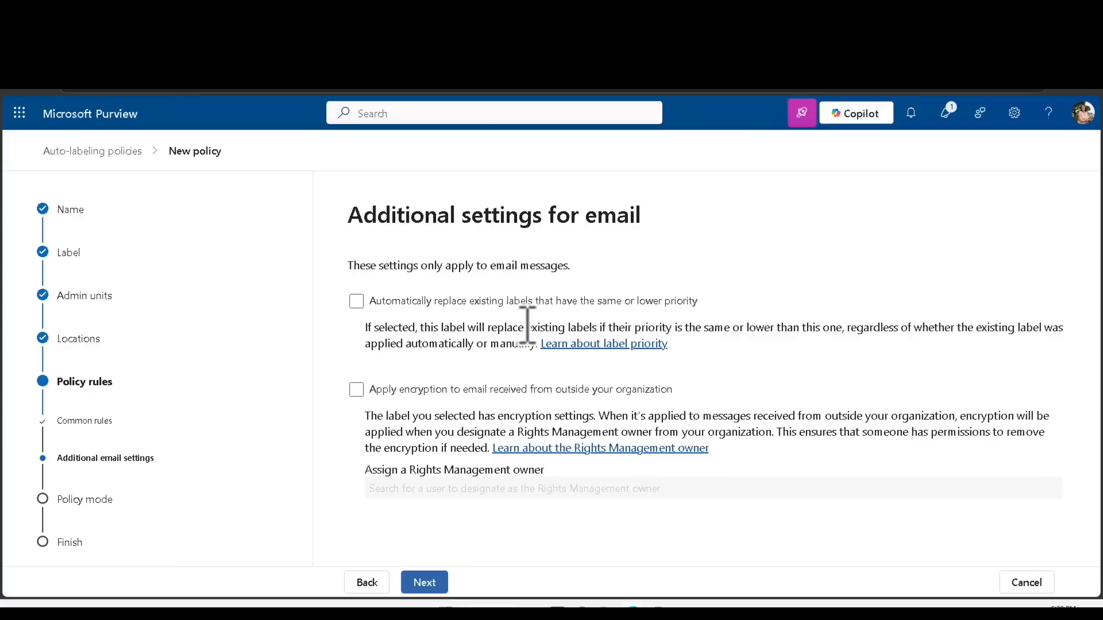
Leave email settings unticked, keep simulation mode without automatic turn-on, and reach Review and finish
click(431, 582)
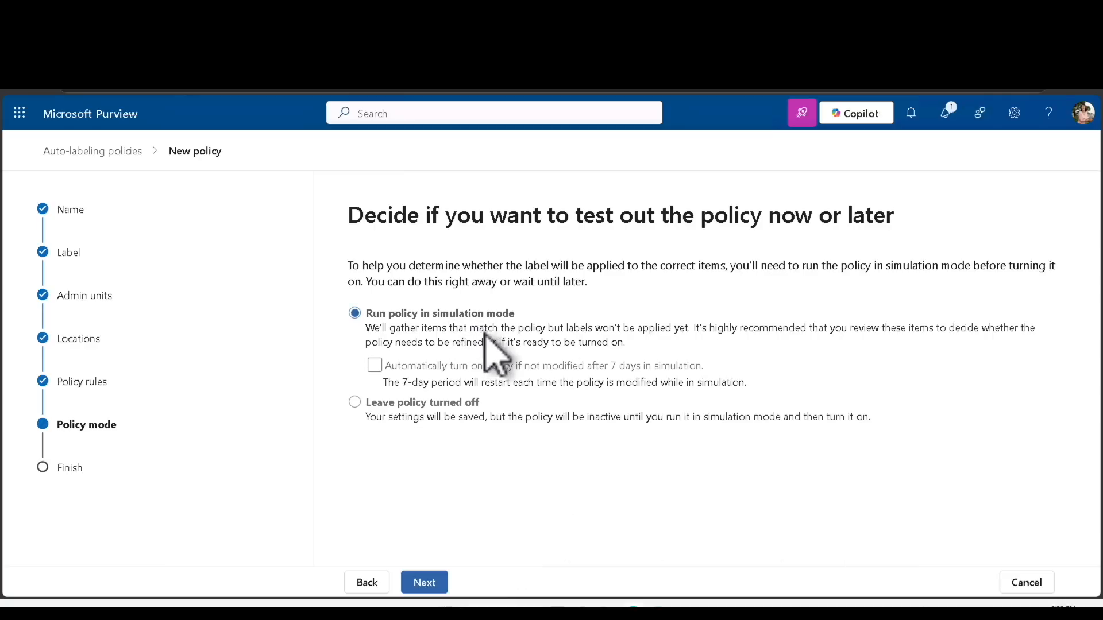
click(433, 365)
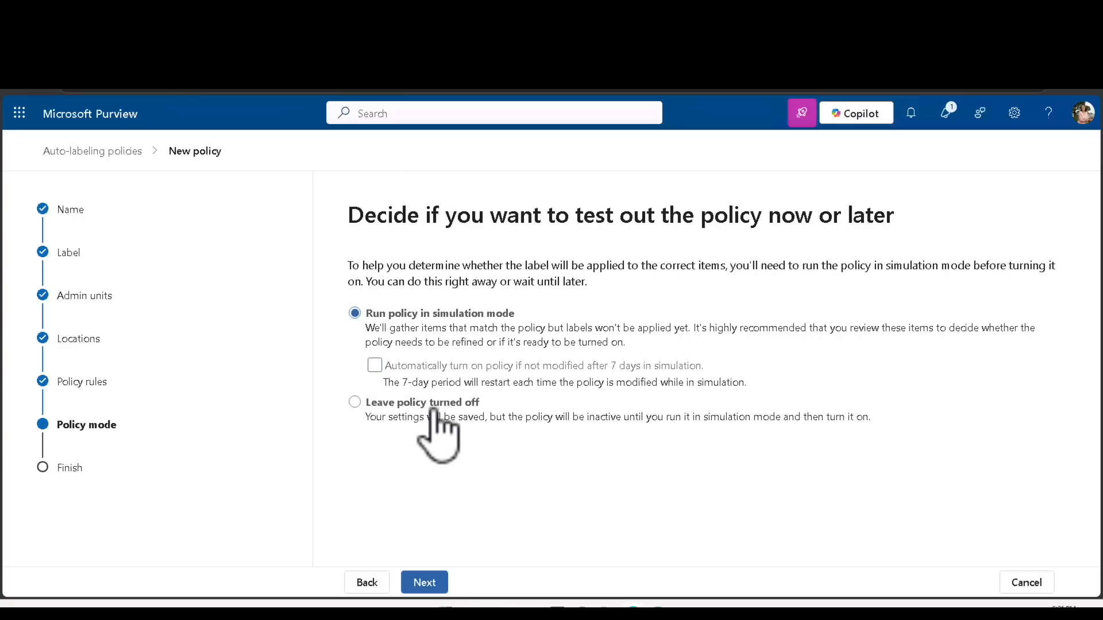
click(424, 583)
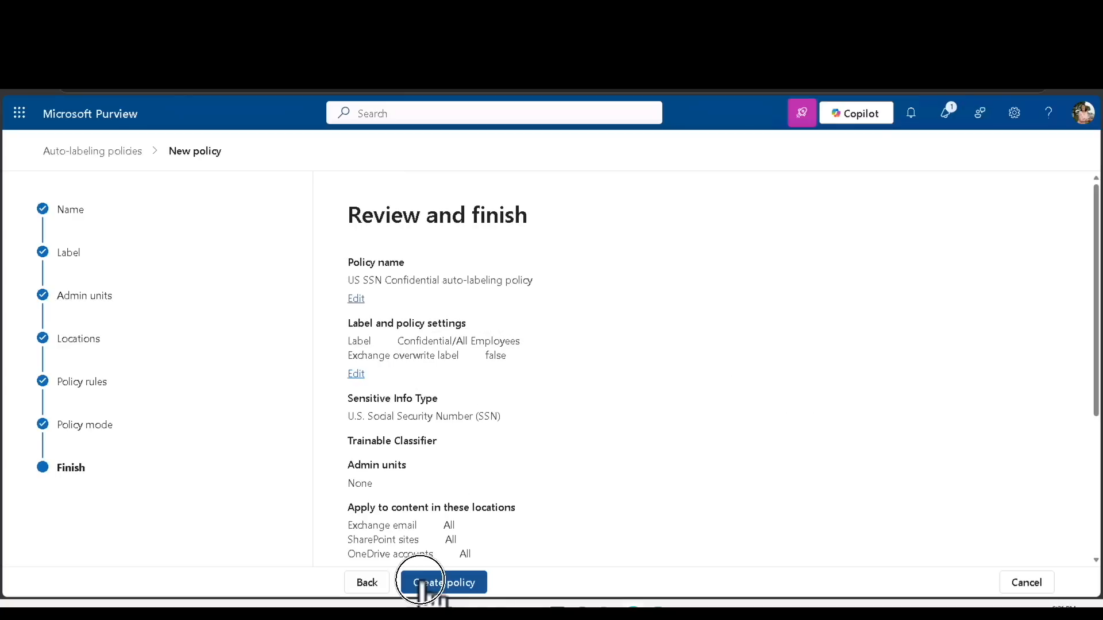
Submit the US SSN Confidential policy covering Confidential/All Employees, U.S. SSN and all three locations
click(423, 584)
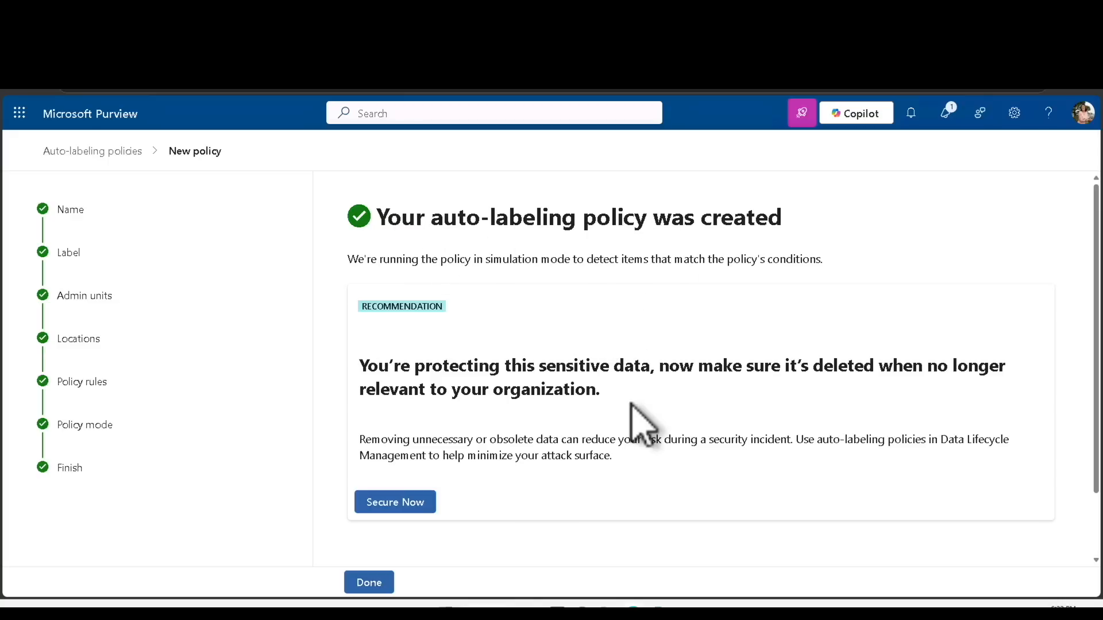
Scroll down the confirmation page for the newly created auto-labeling policy
scroll(632, 414, down, 2)
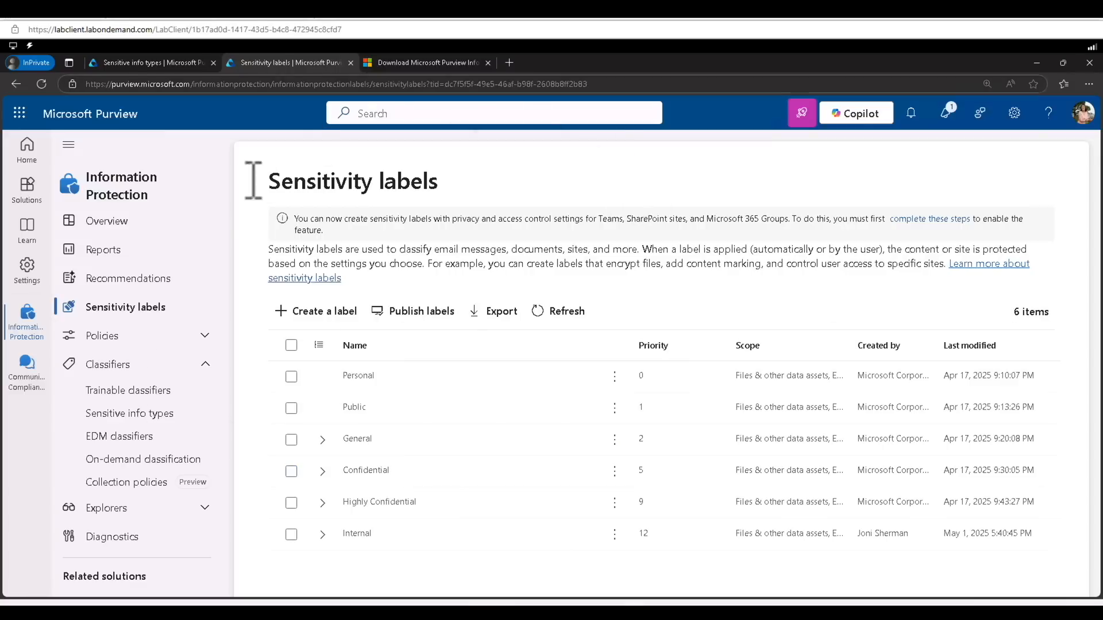
Collapse the Classifiers navigation group and open a new InPrivate browser tab
click(206, 364)
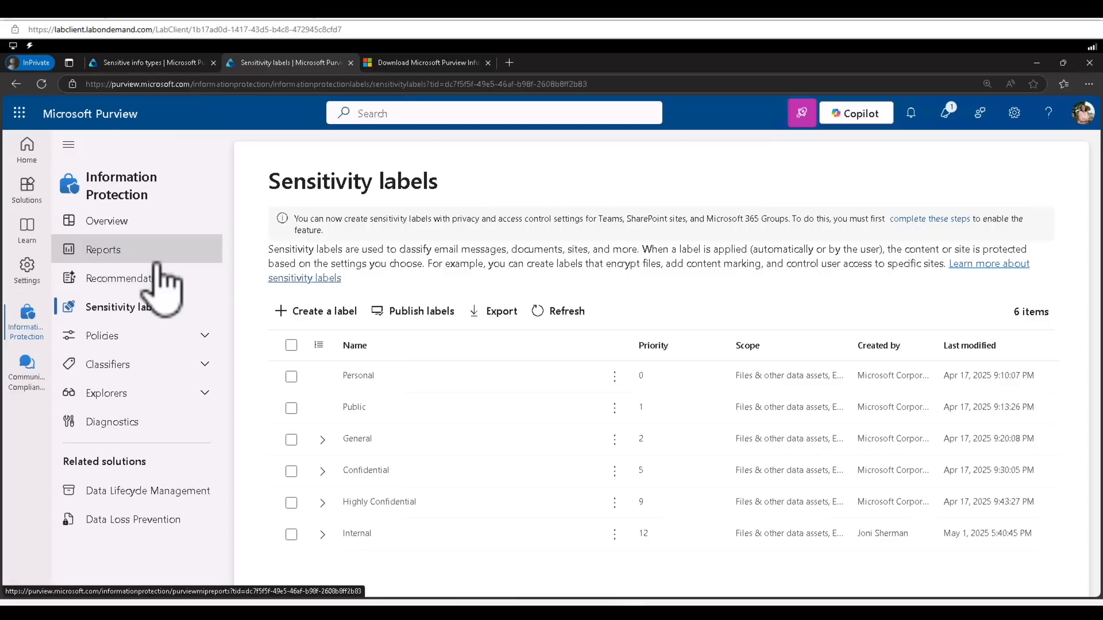
click(509, 62)
text(ht)
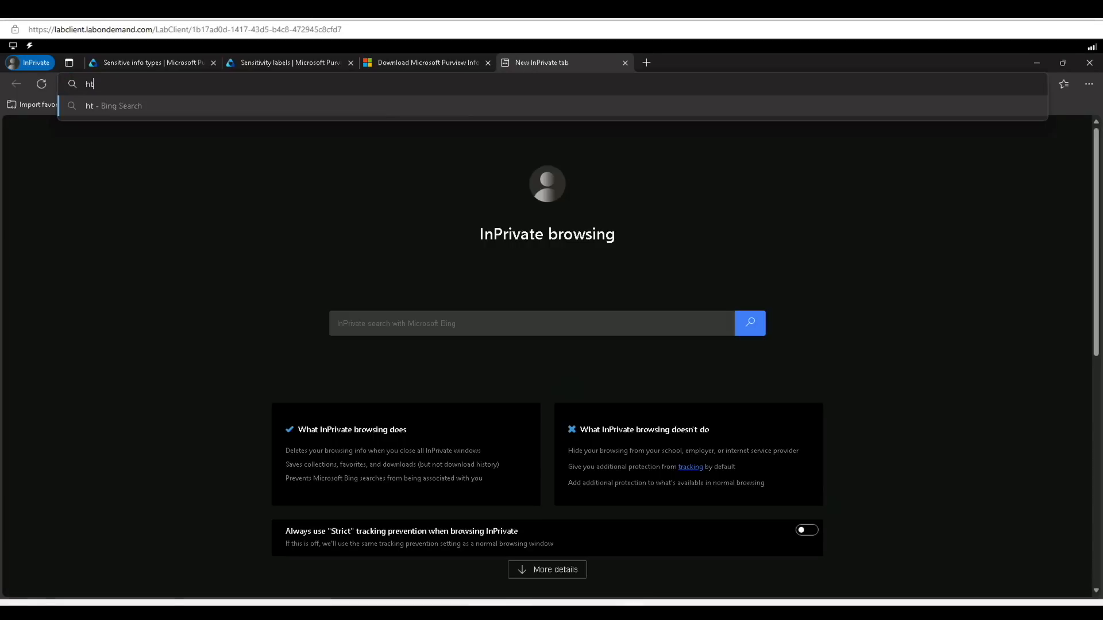
text(tps://office.com)
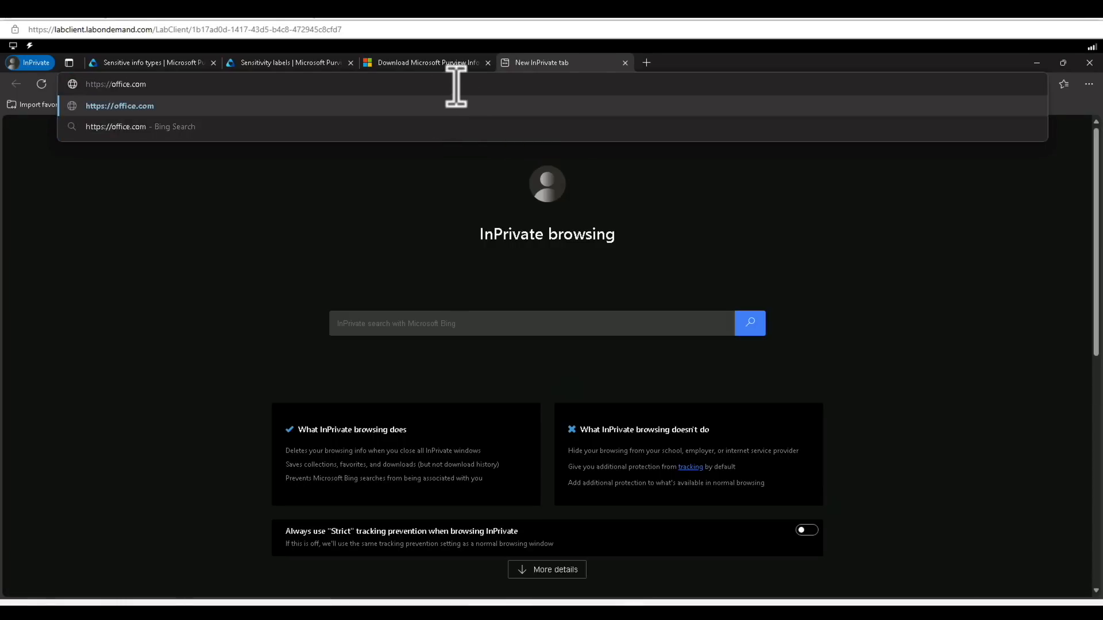
key(Return)
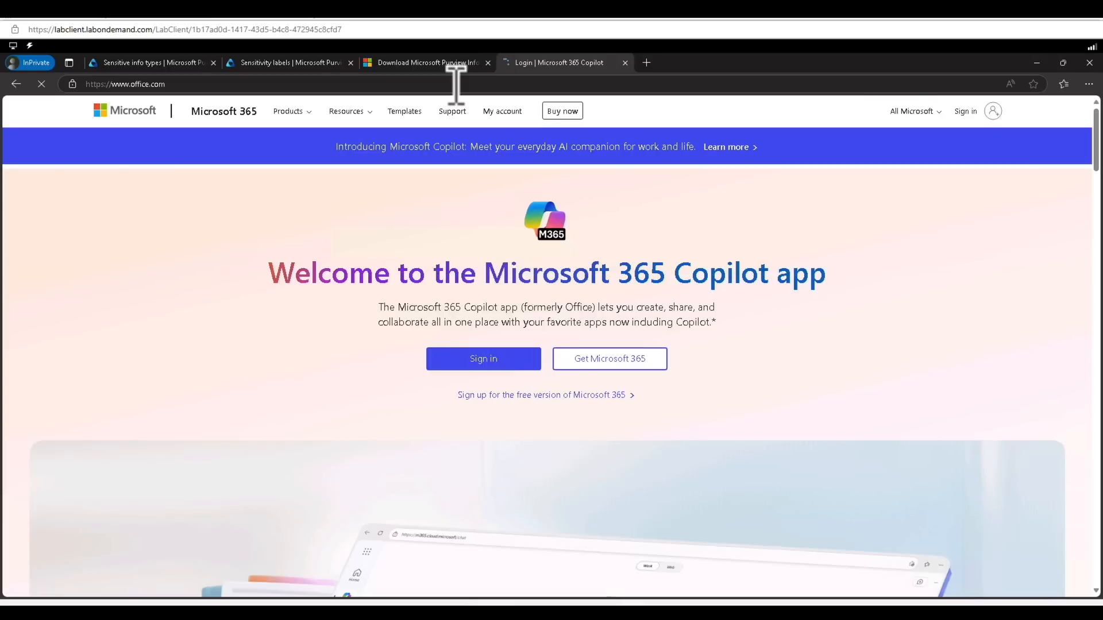
click(963, 112)
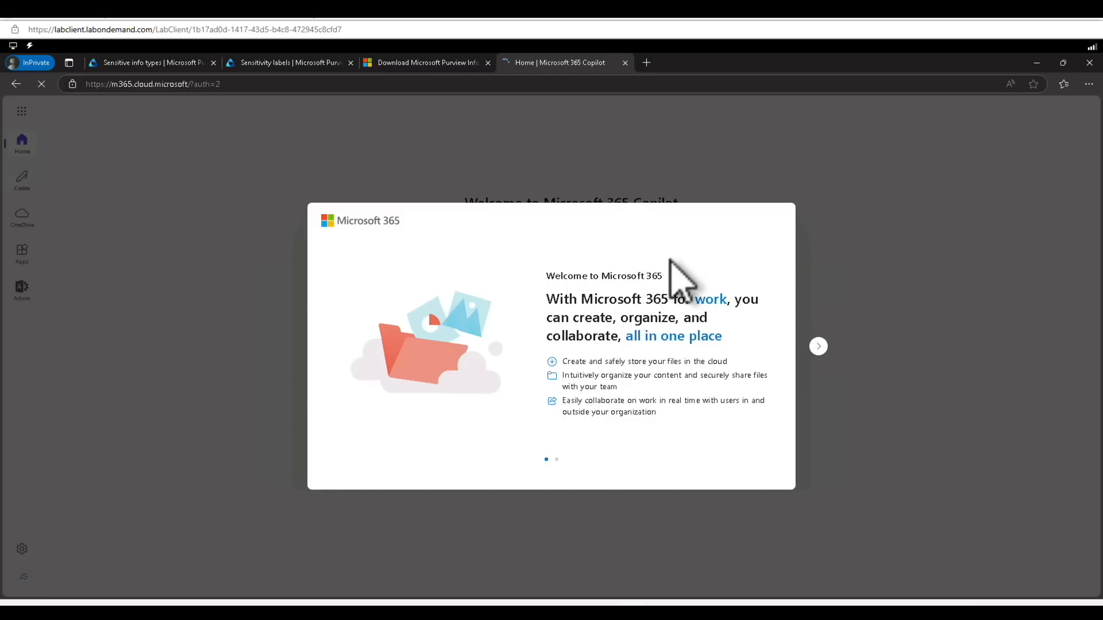
Dismiss the welcome tour and Copilot Chat offer, then launch Outlook from the app list
click(819, 346)
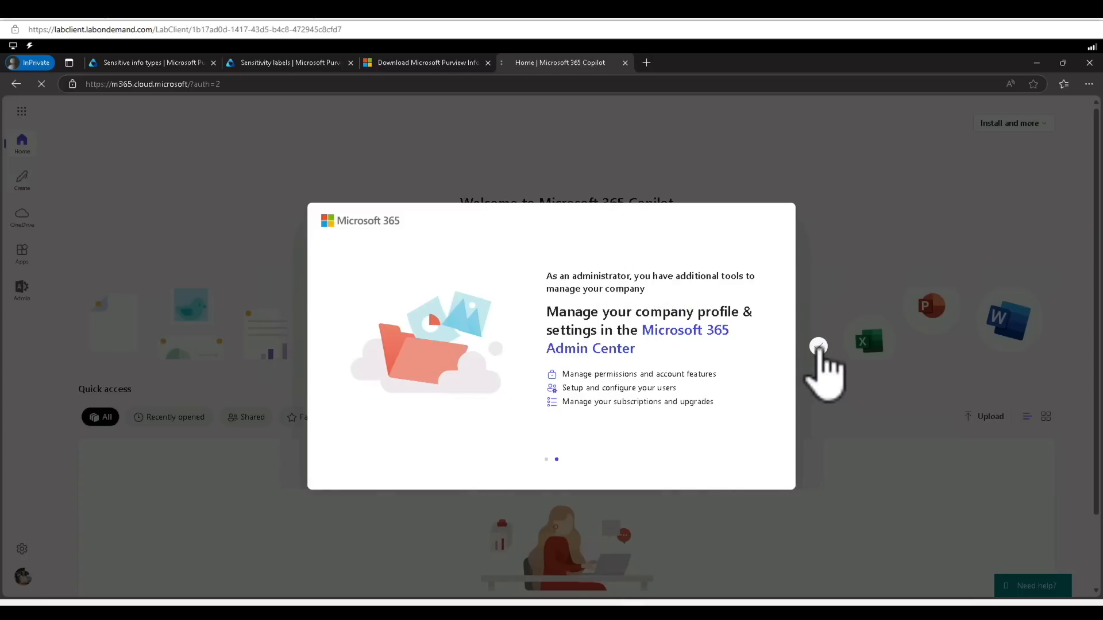
click(819, 346)
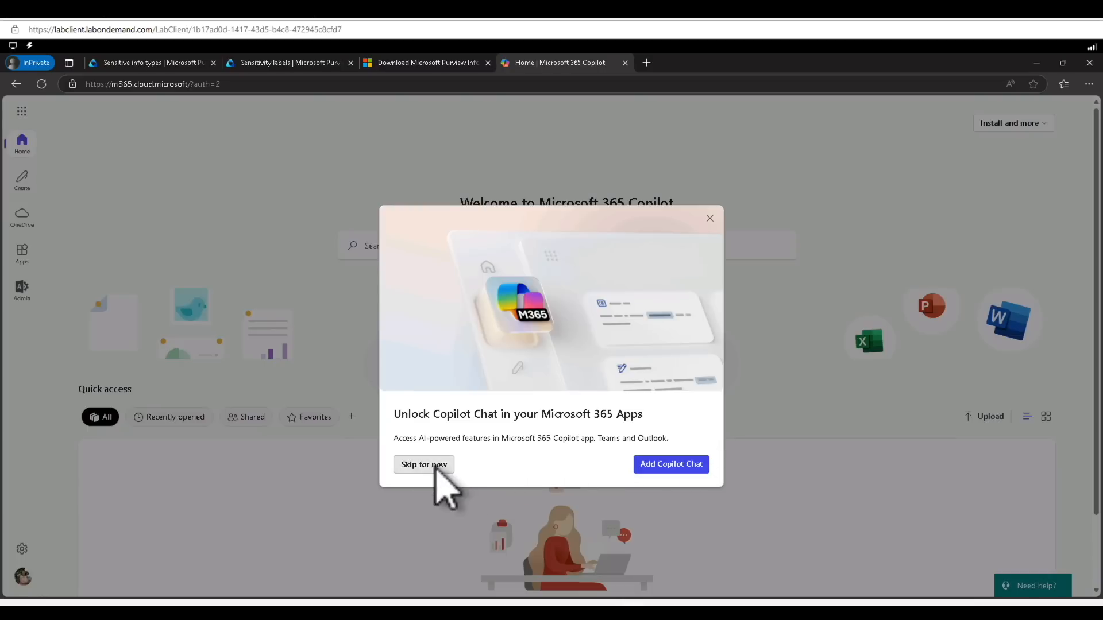
click(436, 469)
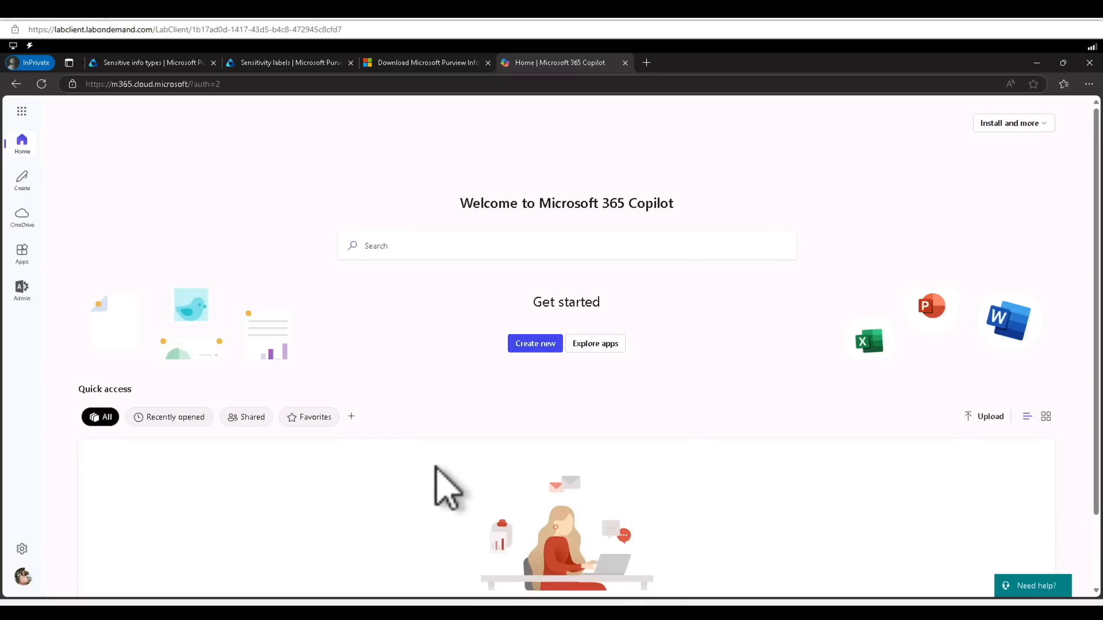
click(22, 112)
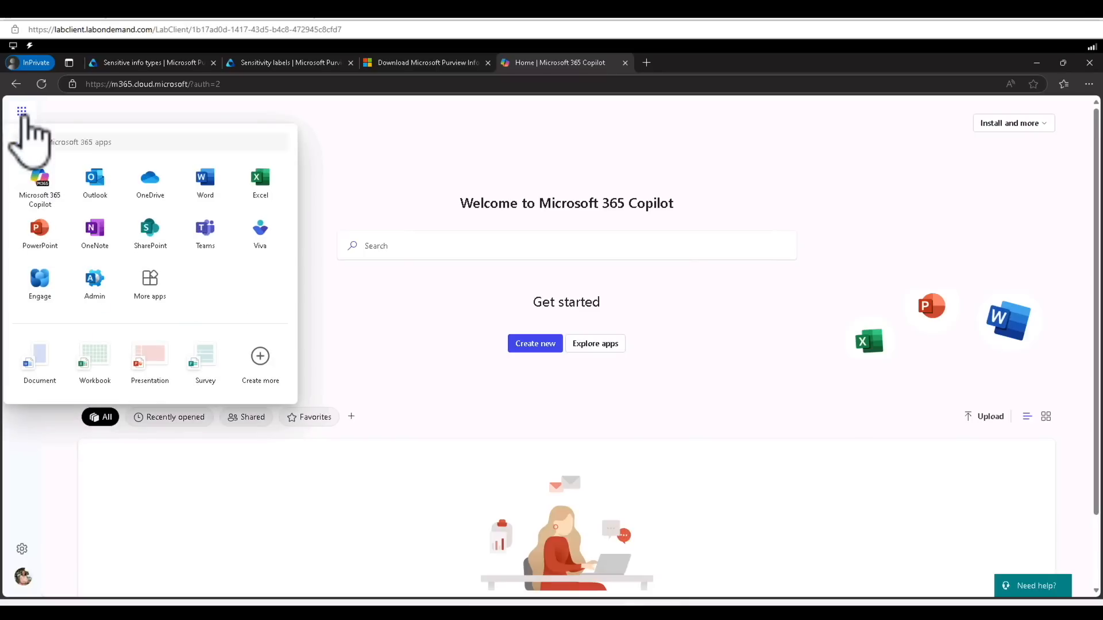
click(94, 183)
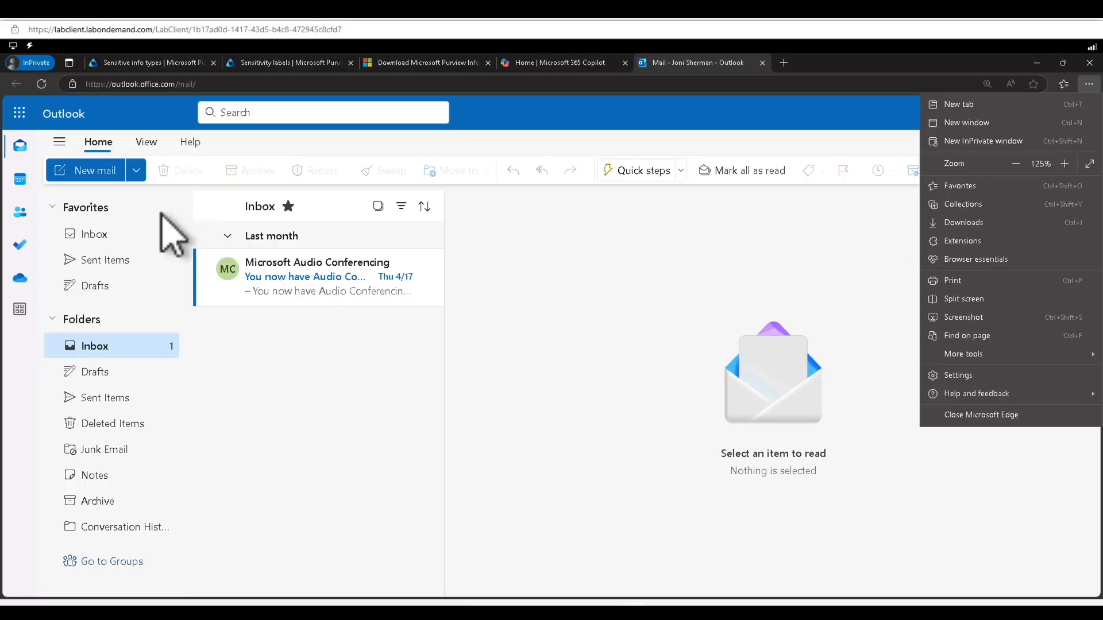
Start a new email and move the draft into its own window
click(107, 177)
click(106, 175)
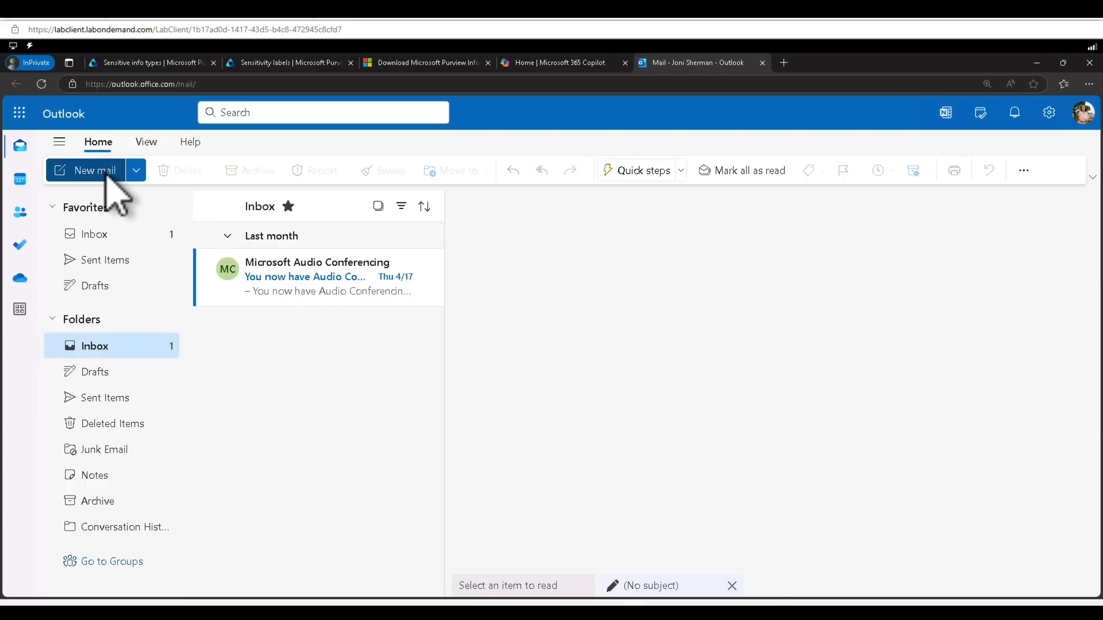
click(1066, 208)
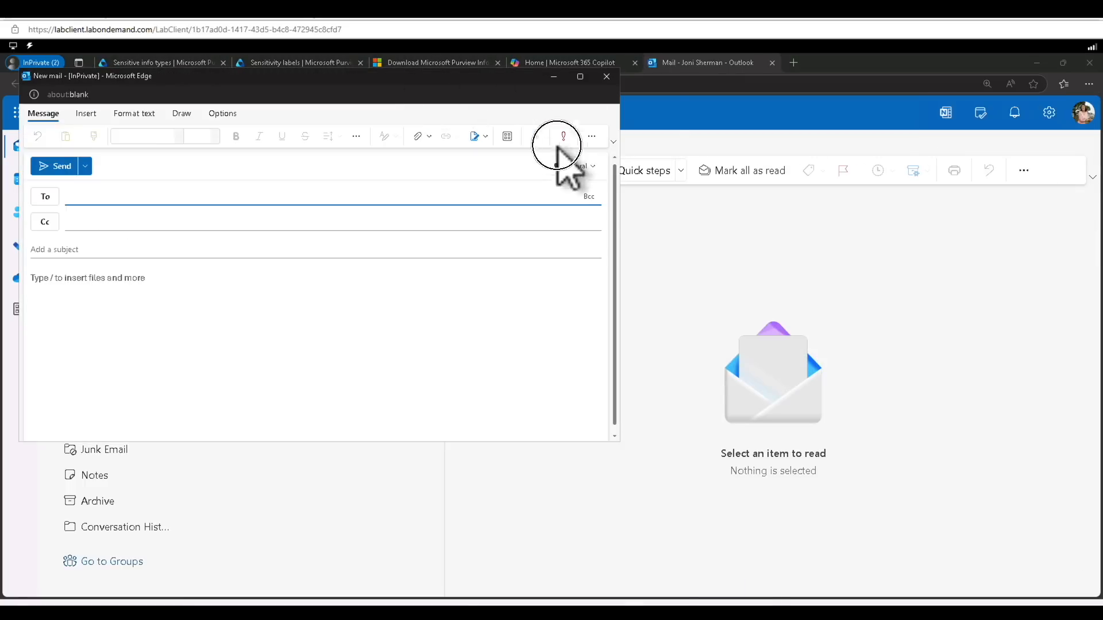
drag(557, 148, 626, 214)
Address the draft to the Gmail recipient, subject 'Encryption test message', body ending 'built into Microsoft Purview.'
click(397, 316)
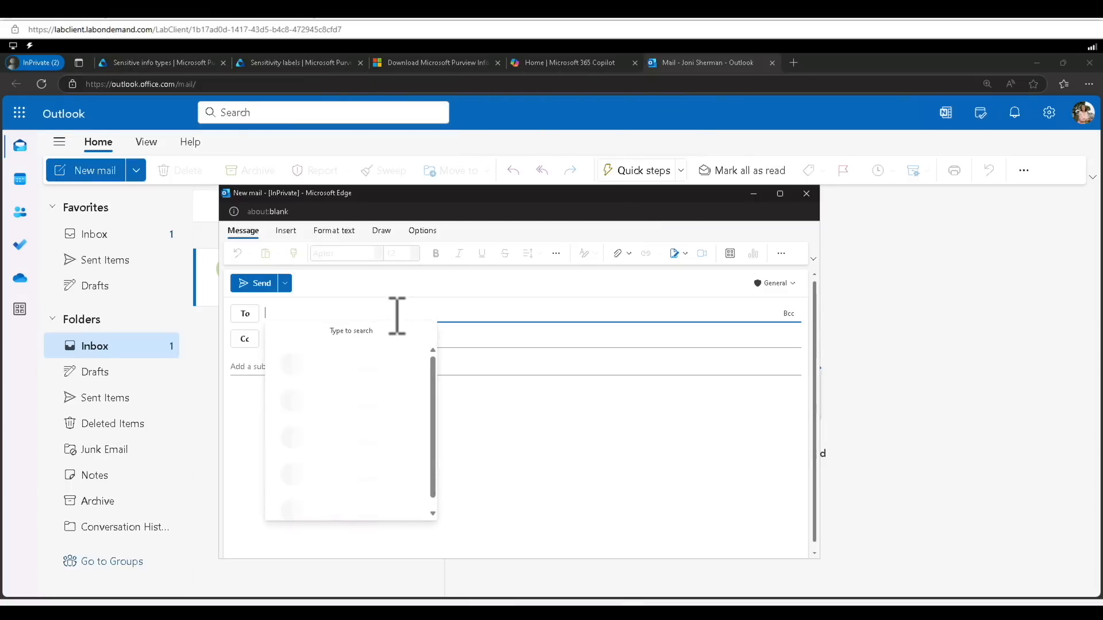
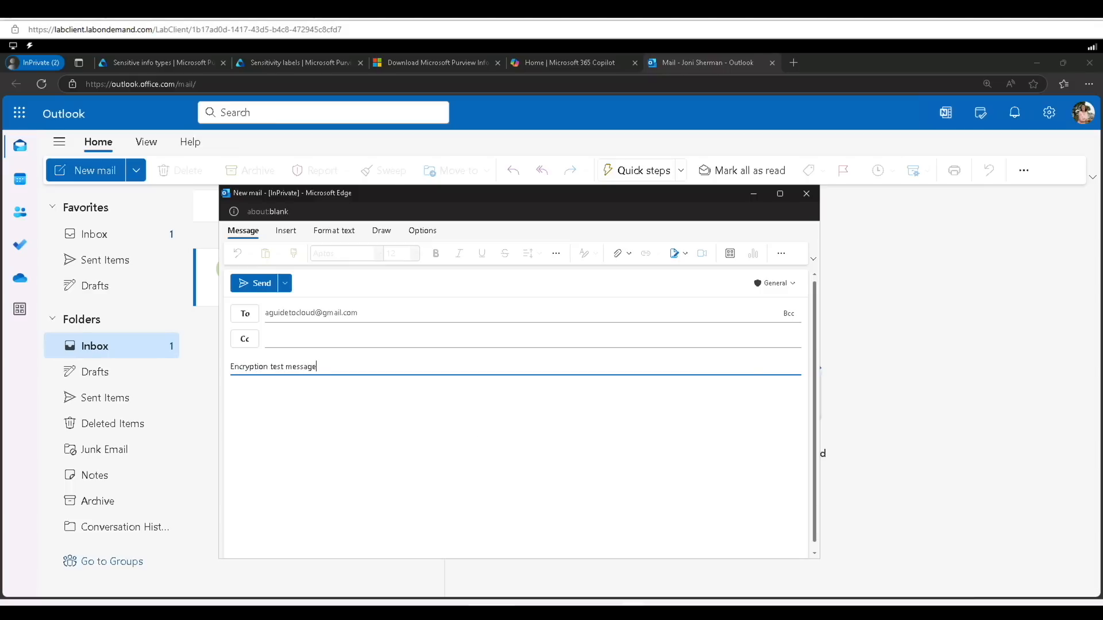
click(487, 423)
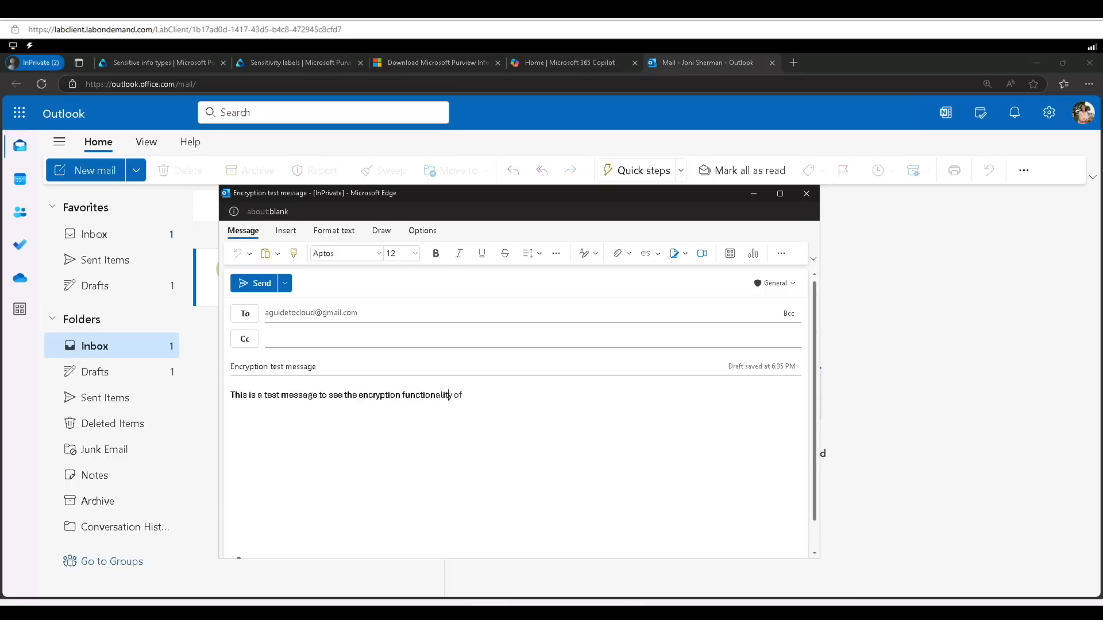
text(built into Microsoft Purview.)
click(421, 231)
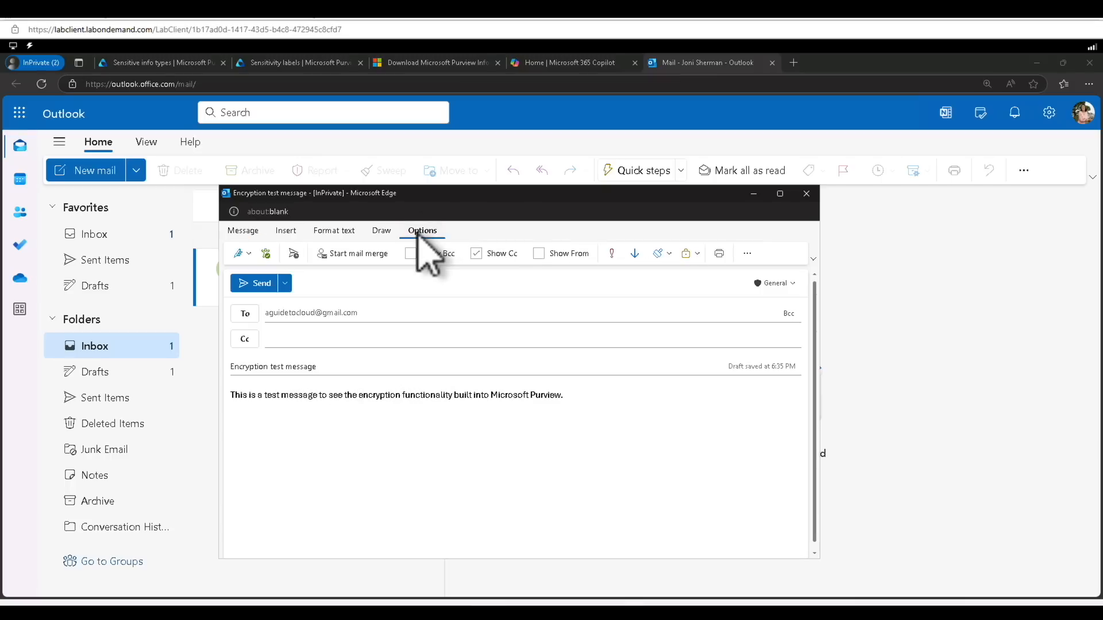
Apply the Encrypt permission to the draft so recipients can't remove encryption
click(696, 255)
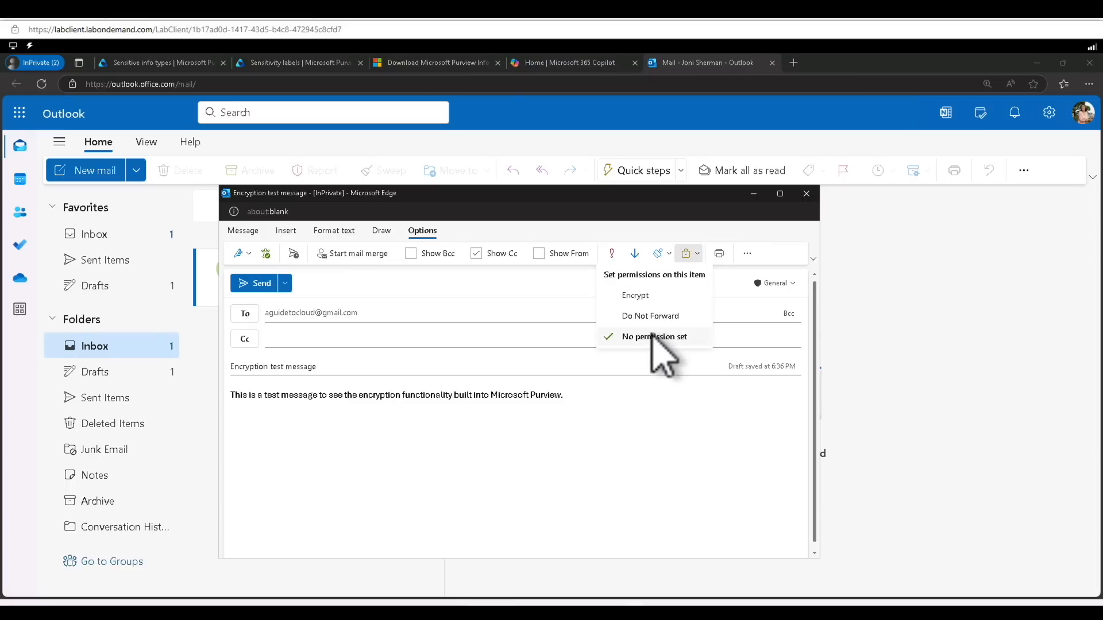
click(654, 296)
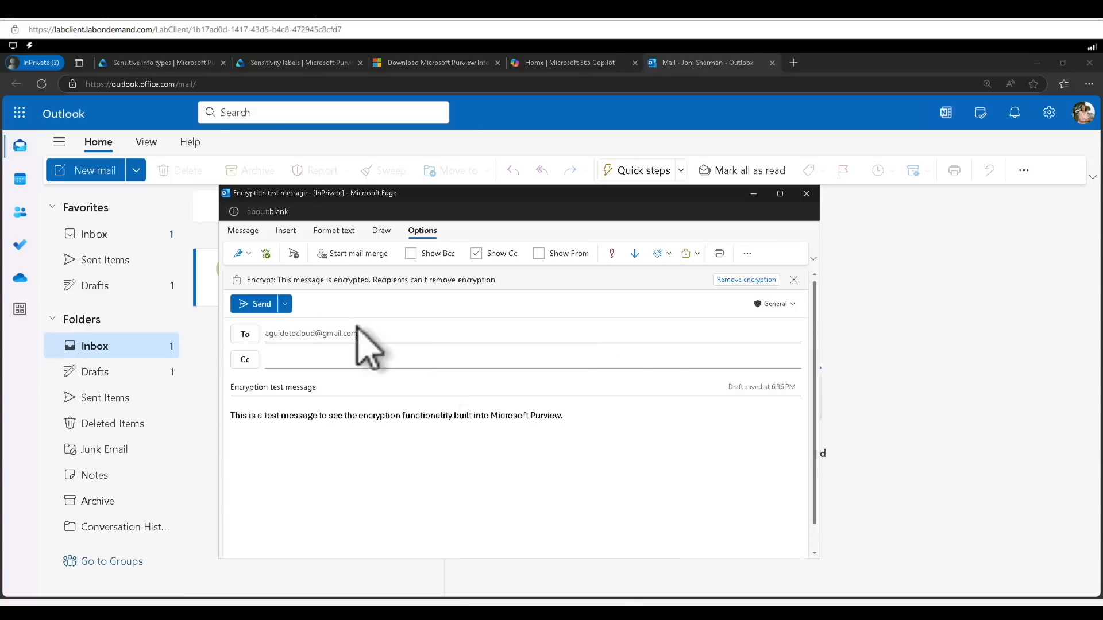
click(751, 255)
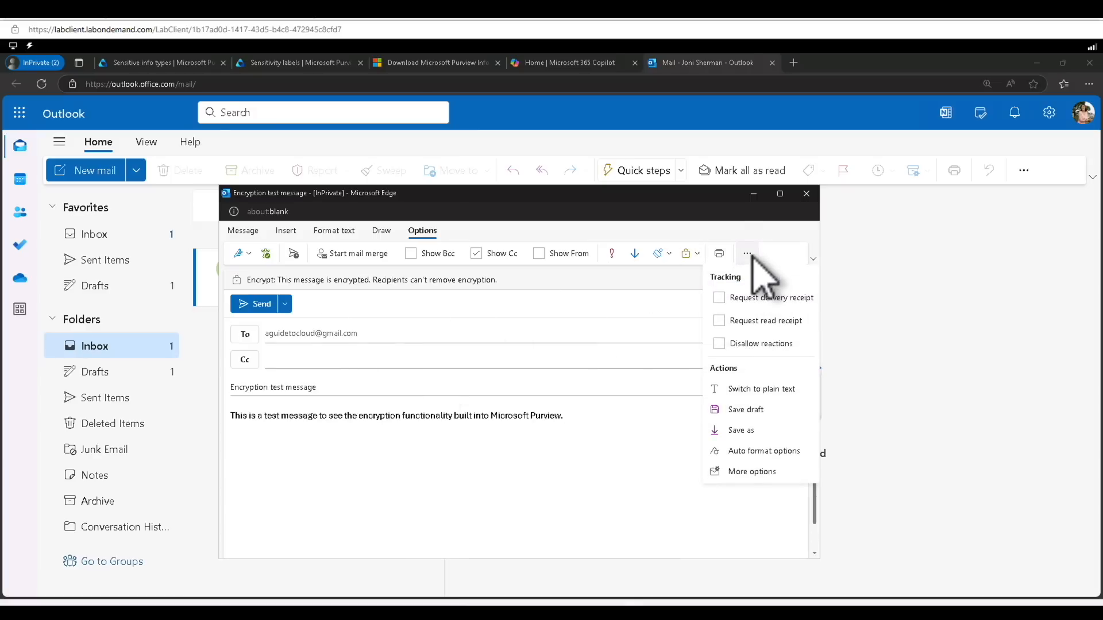
click(256, 232)
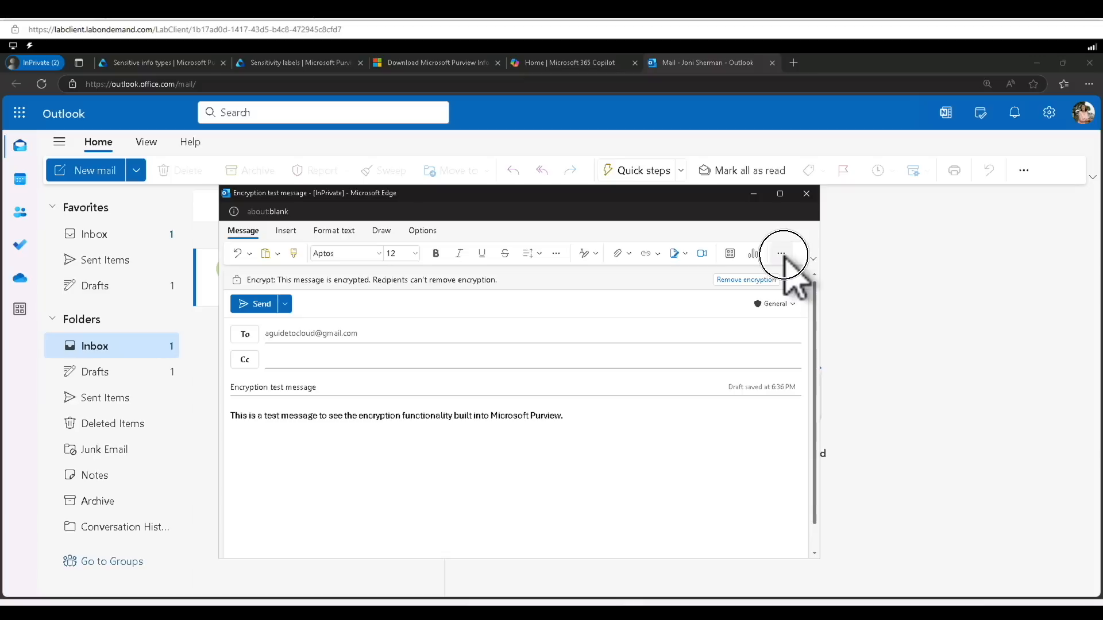
click(783, 255)
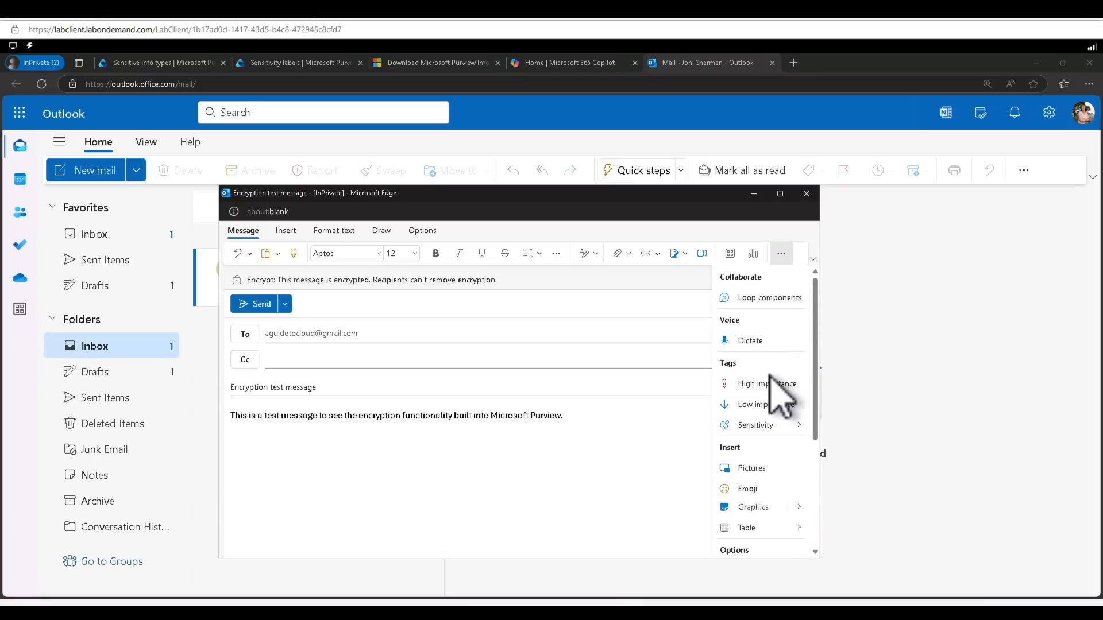
click(763, 427)
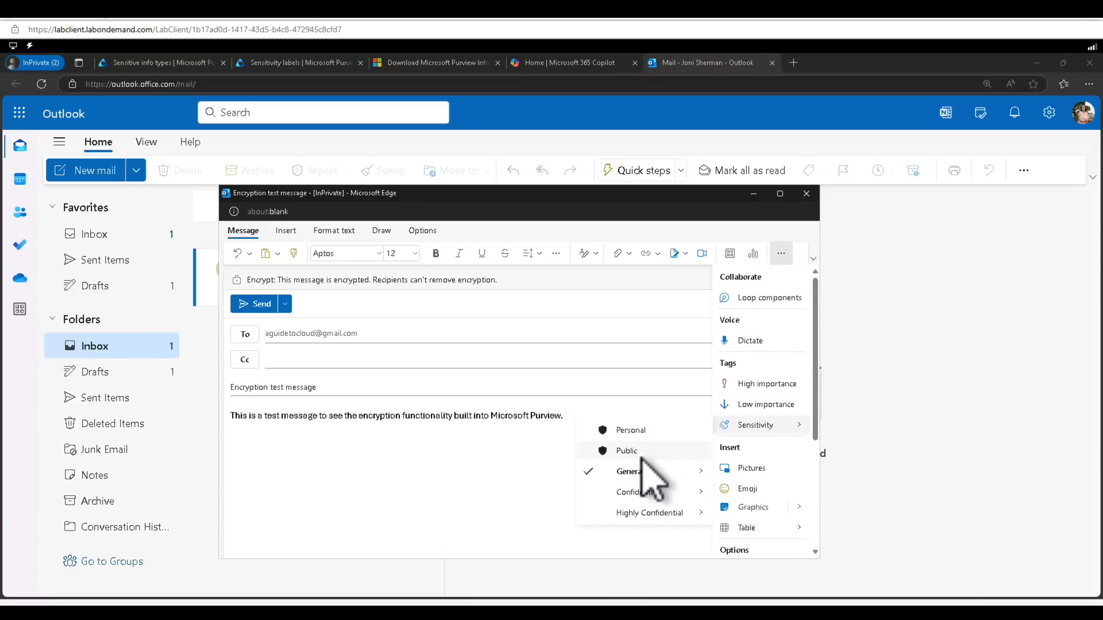
mouse_move(647, 509)
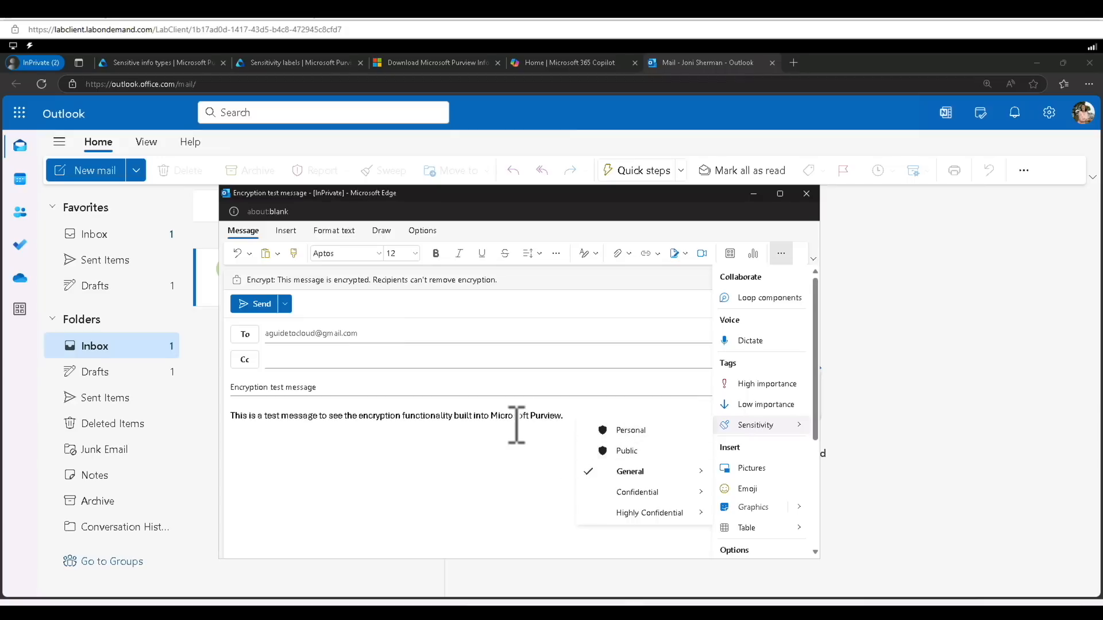
click(517, 425)
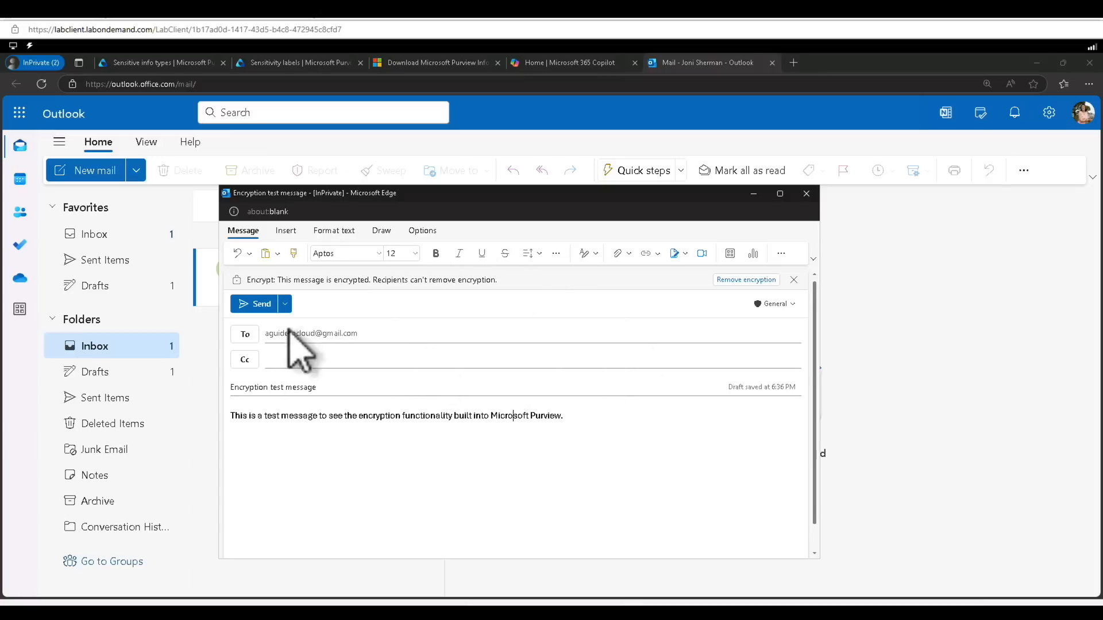
Send the encrypted message, then show images in Gmail's protected-message notice
click(261, 304)
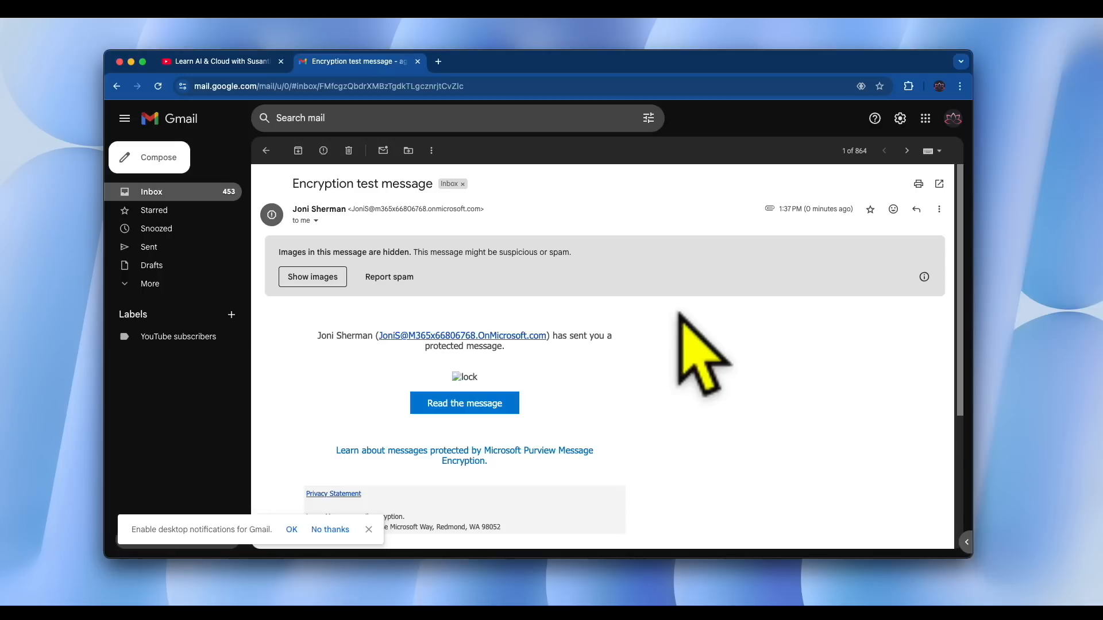
scroll(661, 320, down, 3)
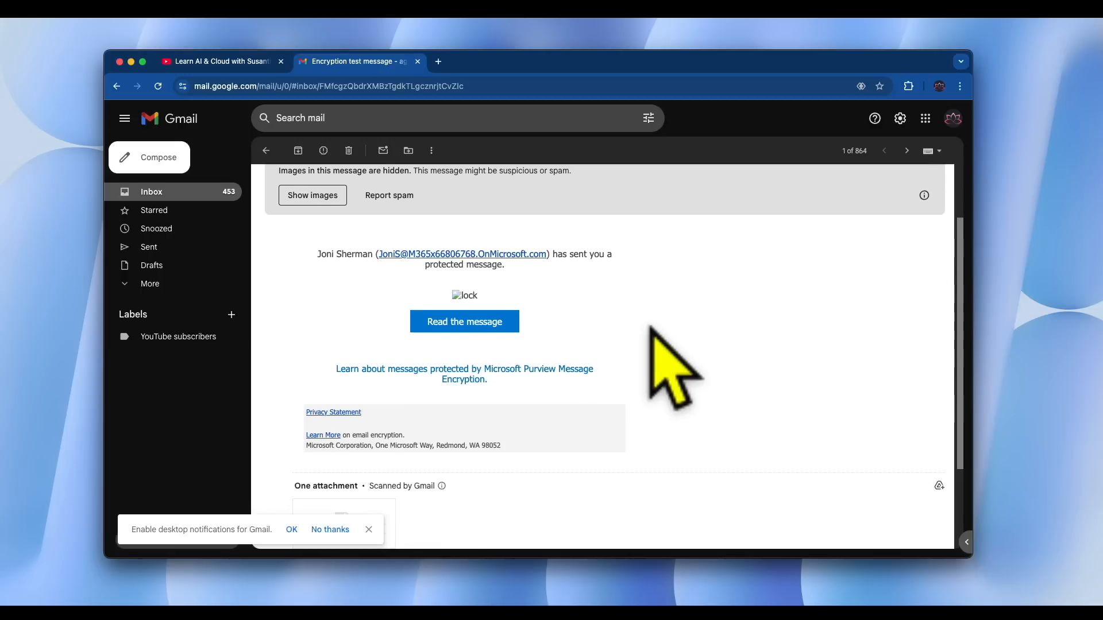
scroll(667, 362, up, 1)
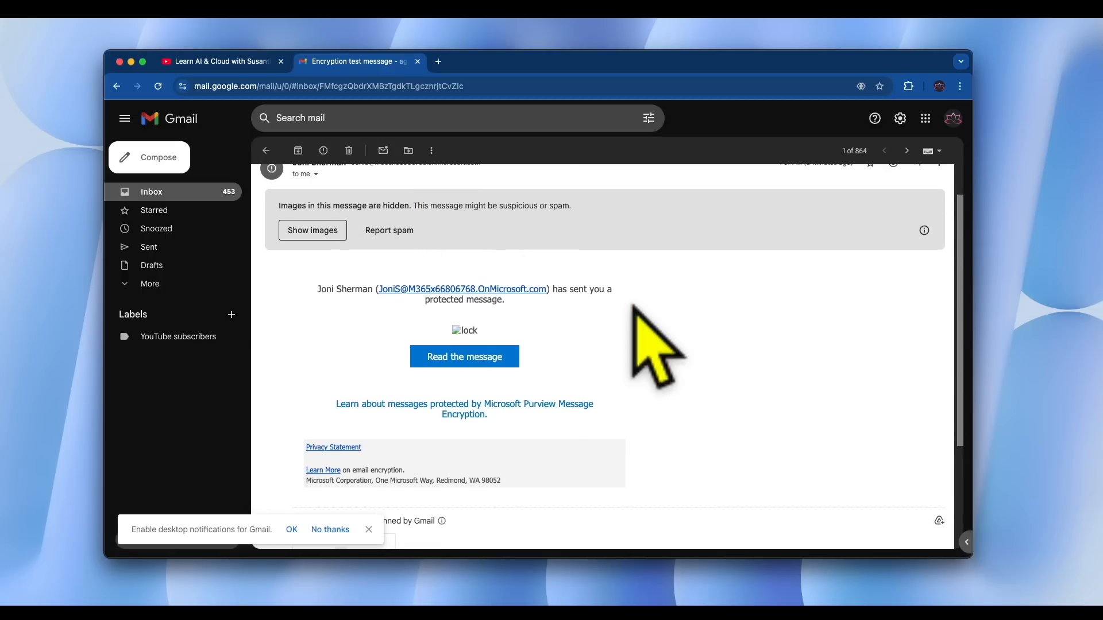
scroll(634, 322, up, 1)
click(322, 269)
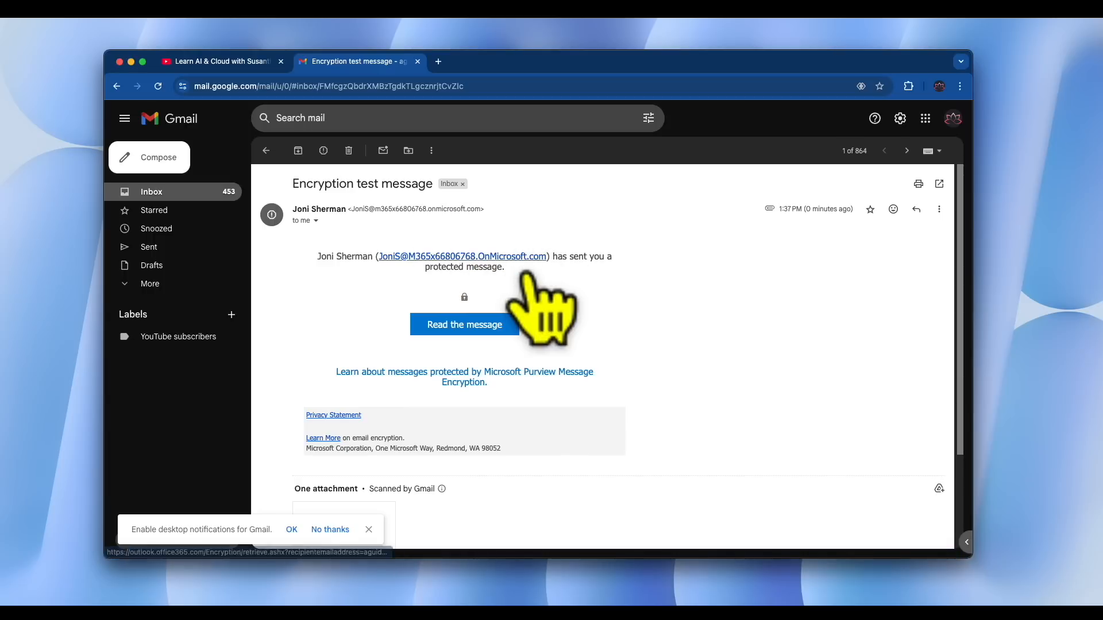
Read the protected message by signing in with a one-time passcode
click(497, 325)
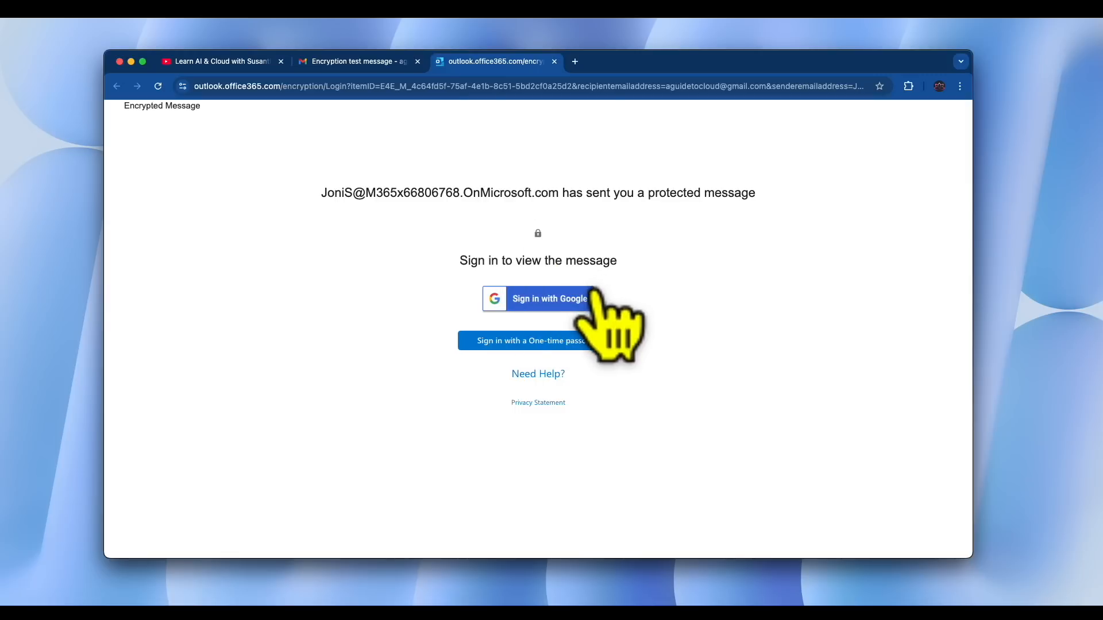
click(563, 340)
click(387, 247)
text(•••)
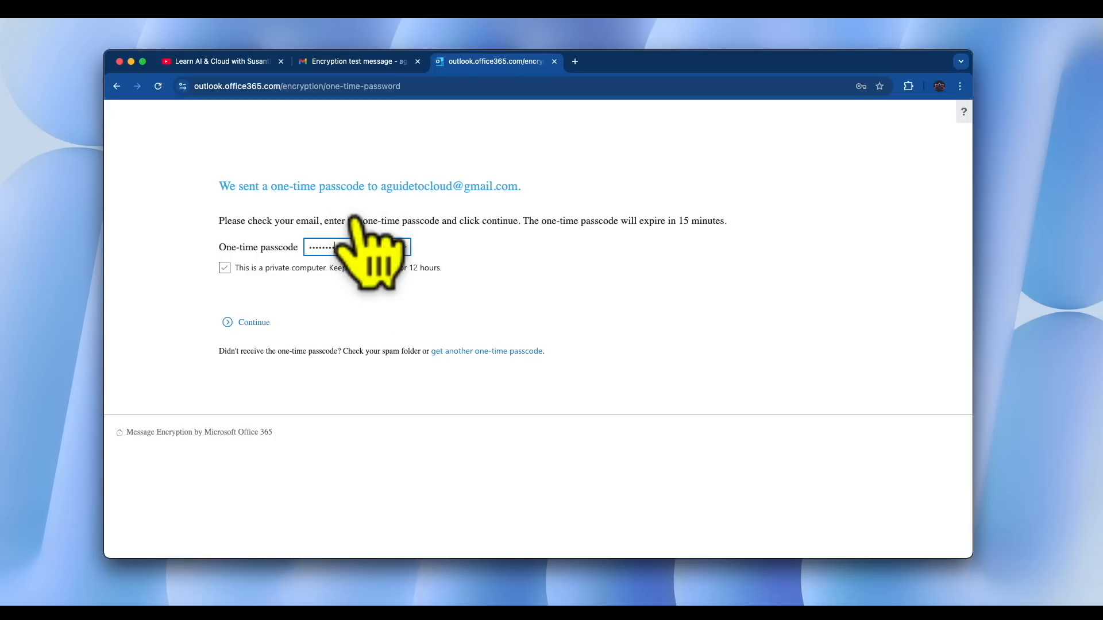
key(Return)
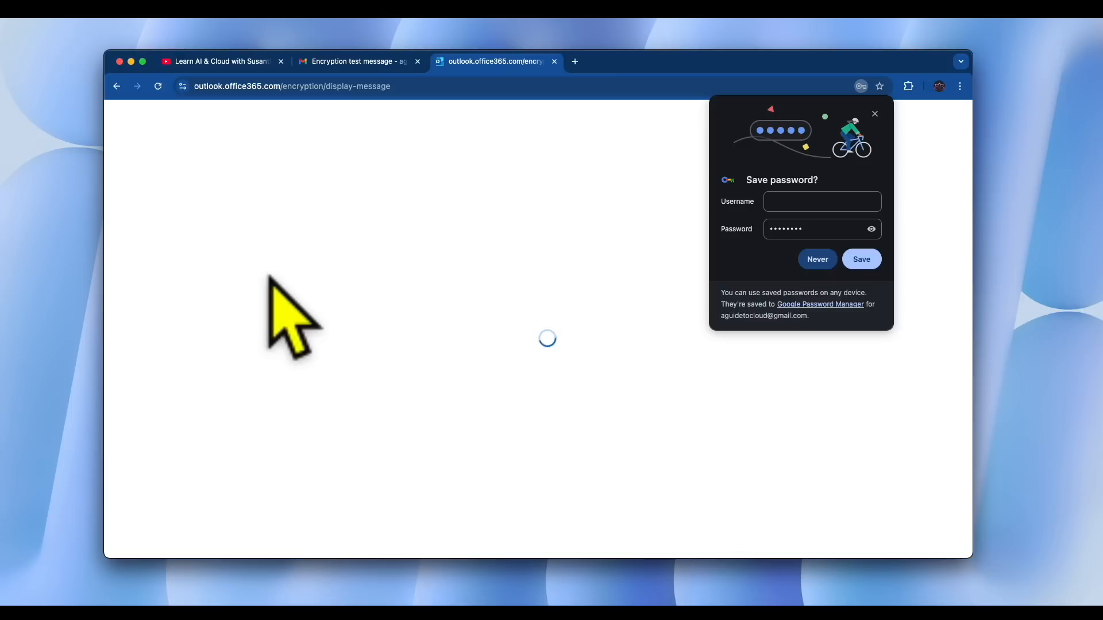
Decline saving the password and highlight text in the decrypted message body
click(816, 259)
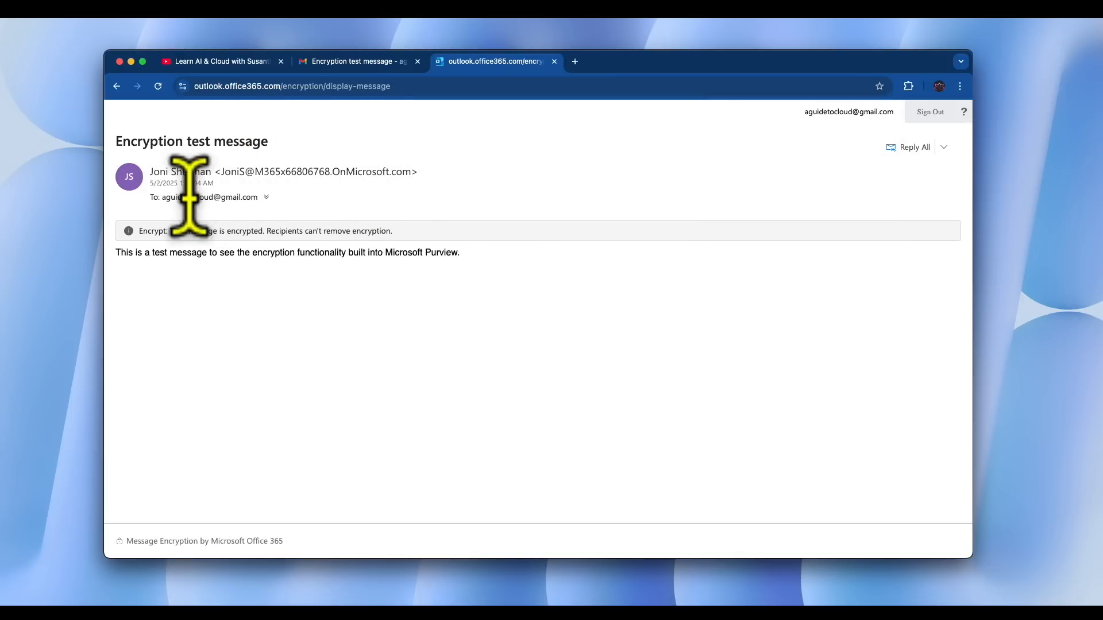
drag(178, 253, 379, 254)
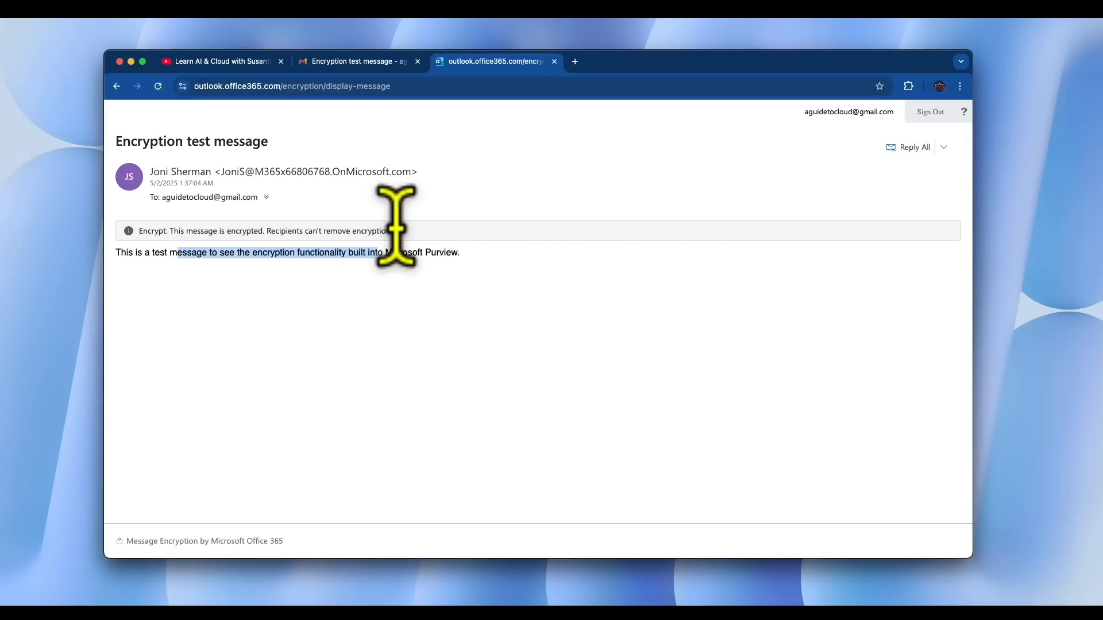
drag(179, 253, 224, 253)
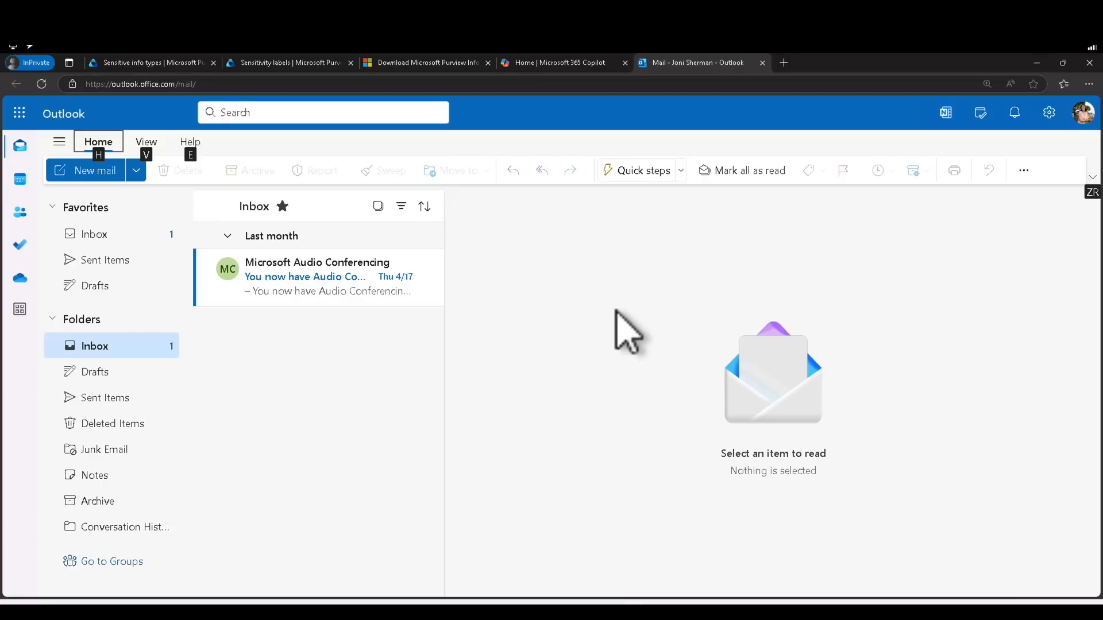
Reload the Sensitivity labels page and open Highly Confidential (priority 9) in the Edit label wizard
click(285, 64)
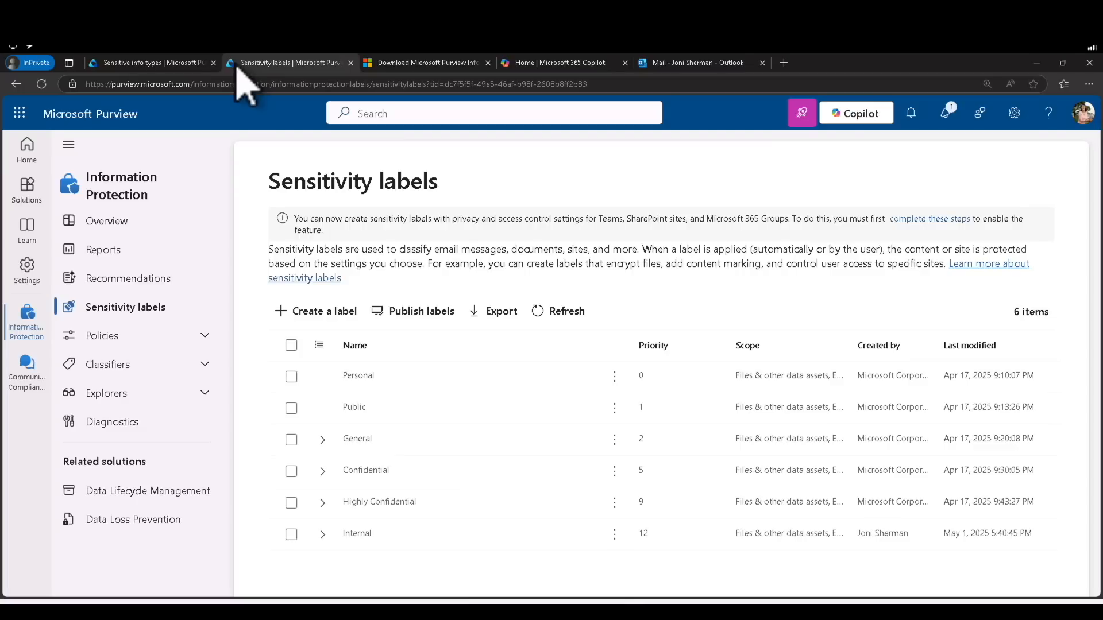
click(122, 185)
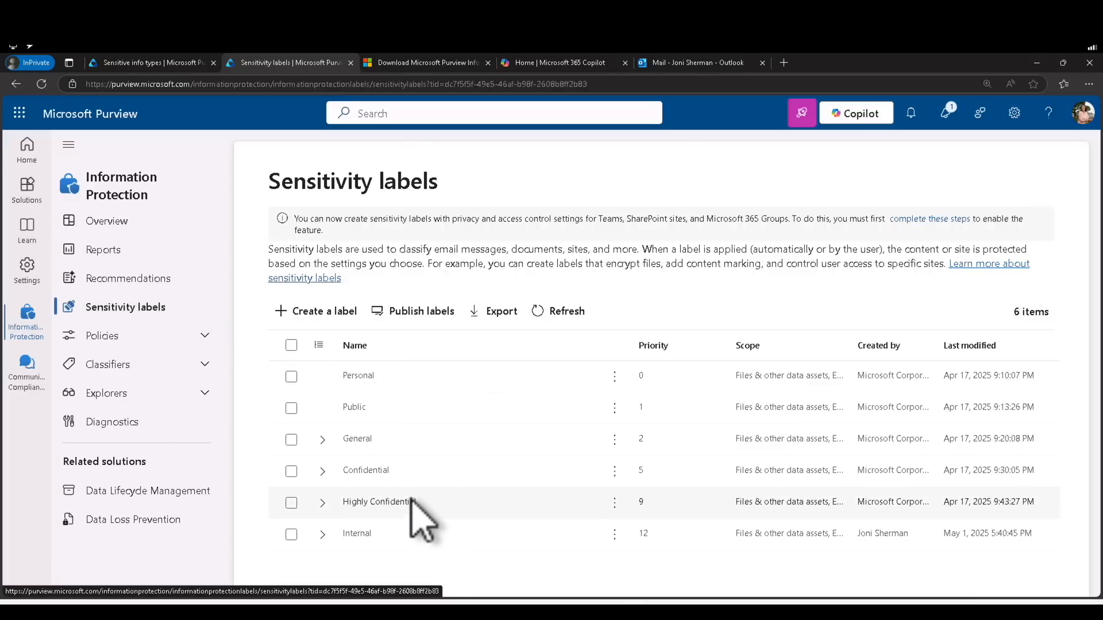
click(388, 84)
key(Return)
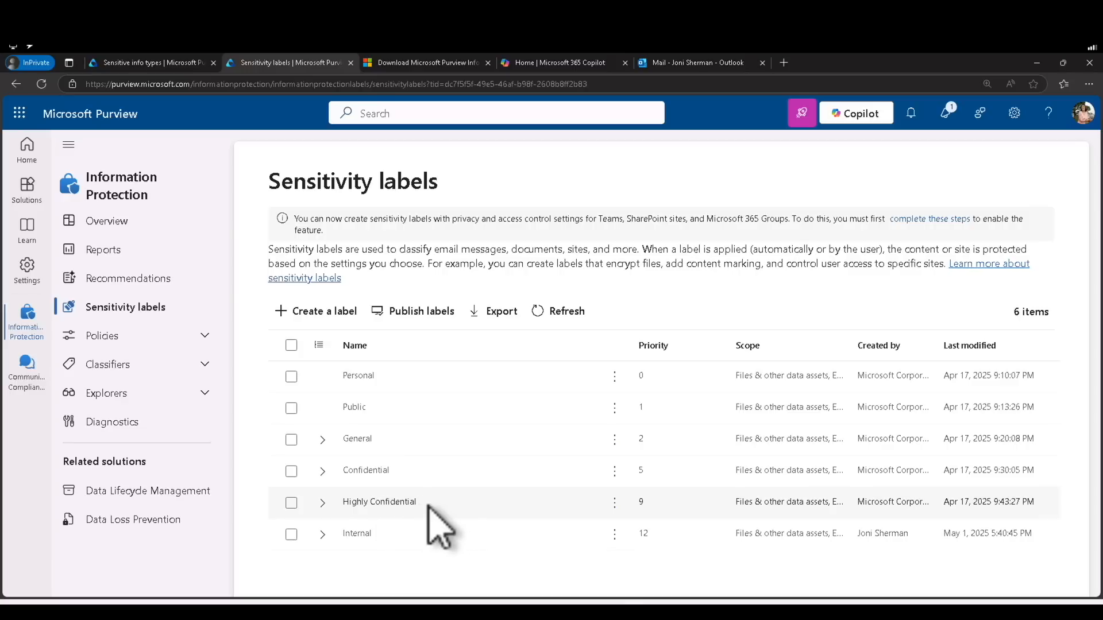
click(615, 503)
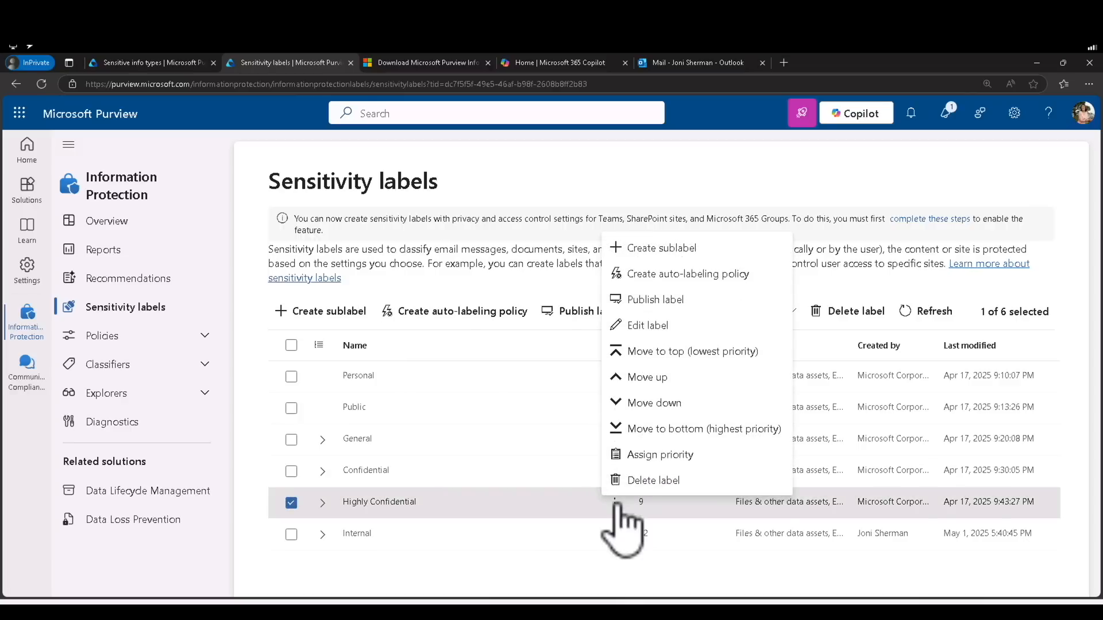
click(652, 325)
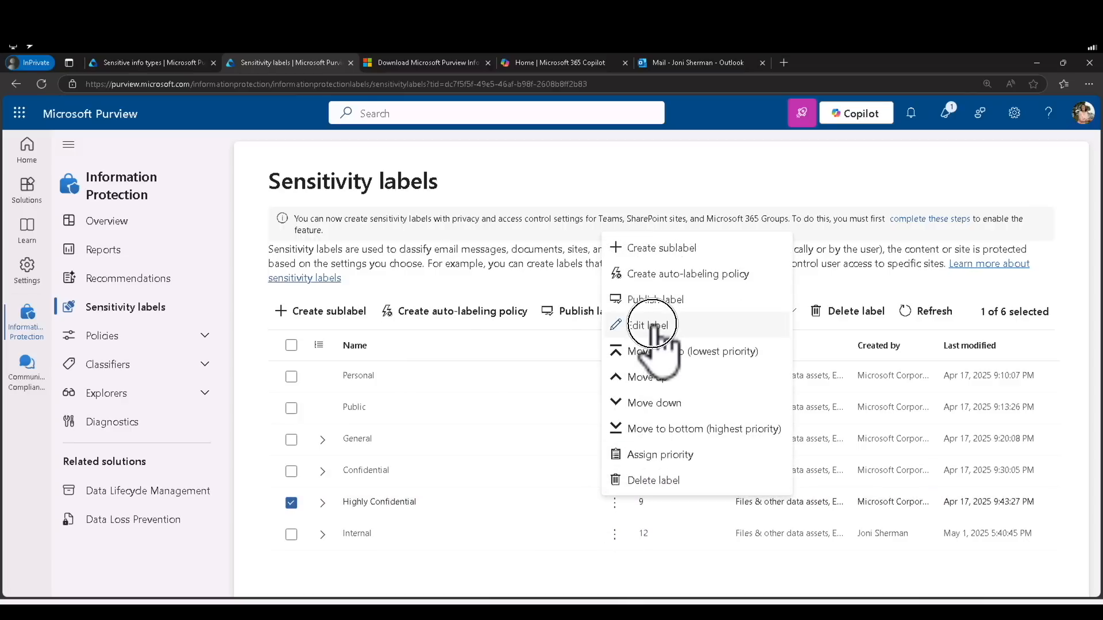
scroll(565, 506, down, 4)
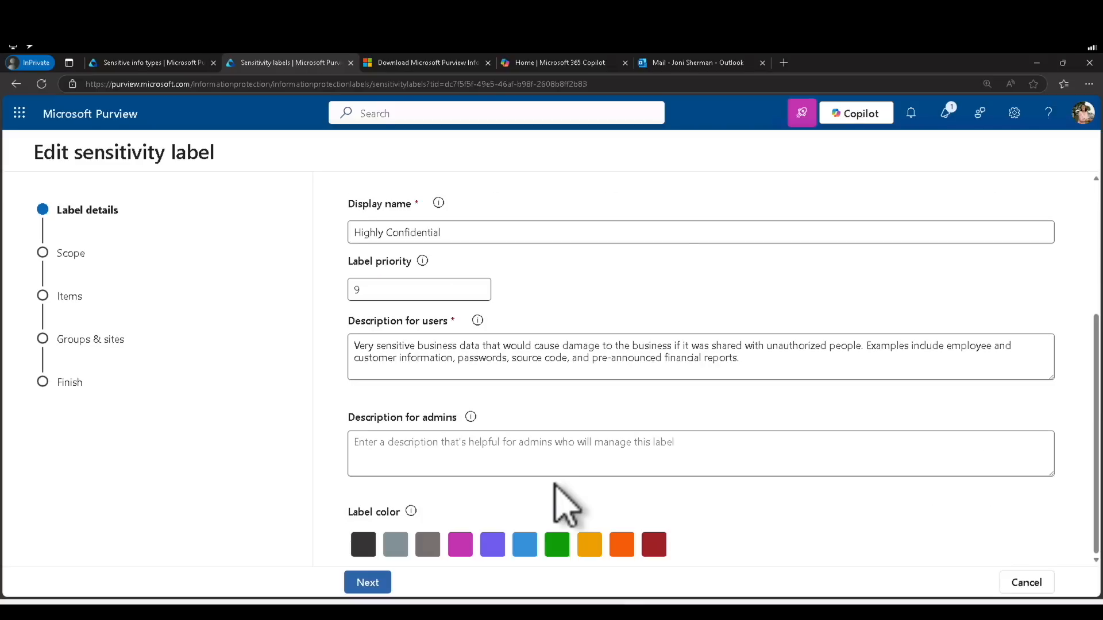
Advance the label wizard to Access control, choose to configure it, and open Assign permissions
click(366, 583)
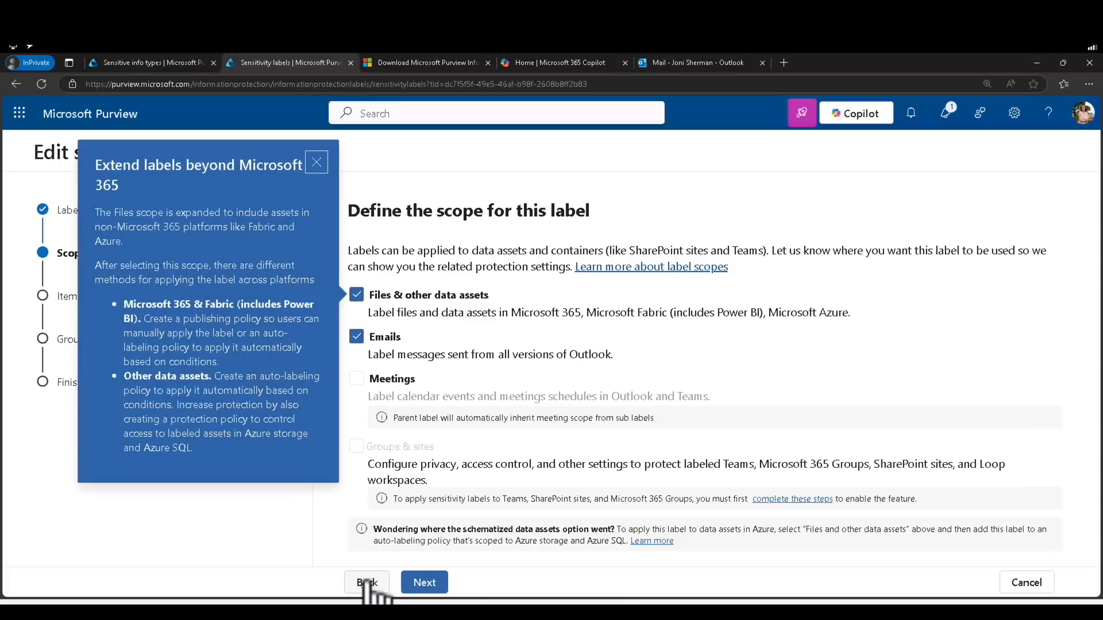
click(422, 583)
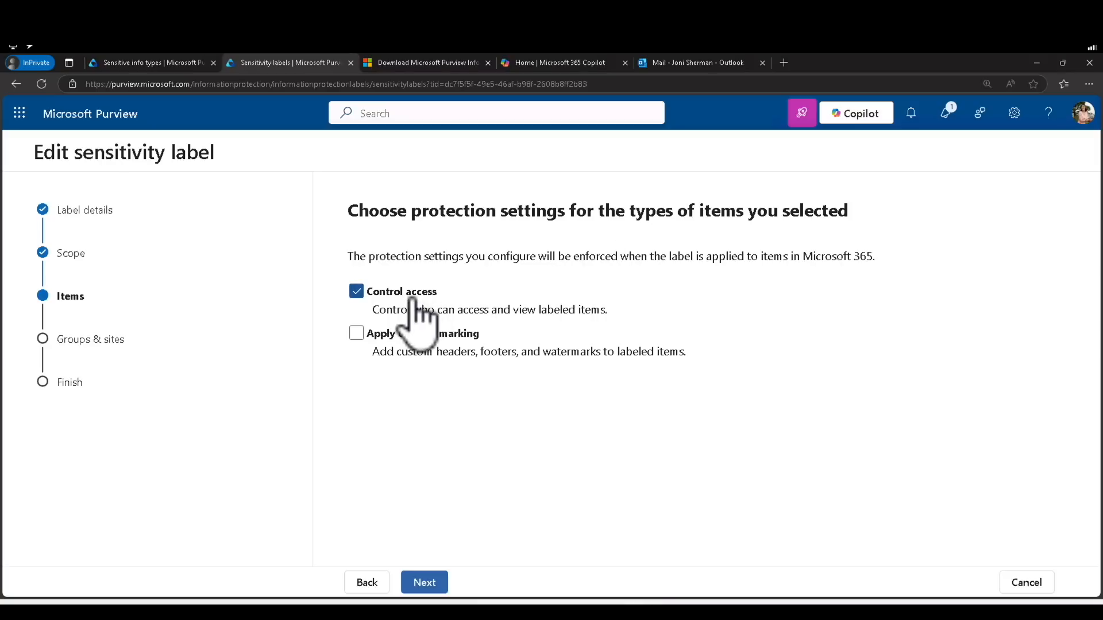
click(430, 582)
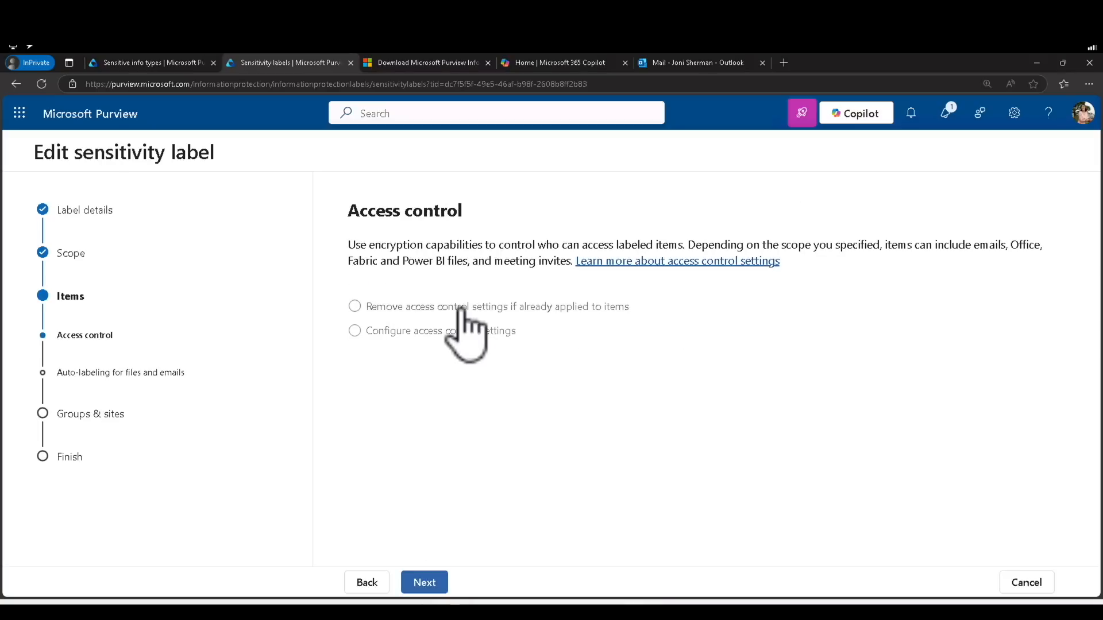
click(445, 332)
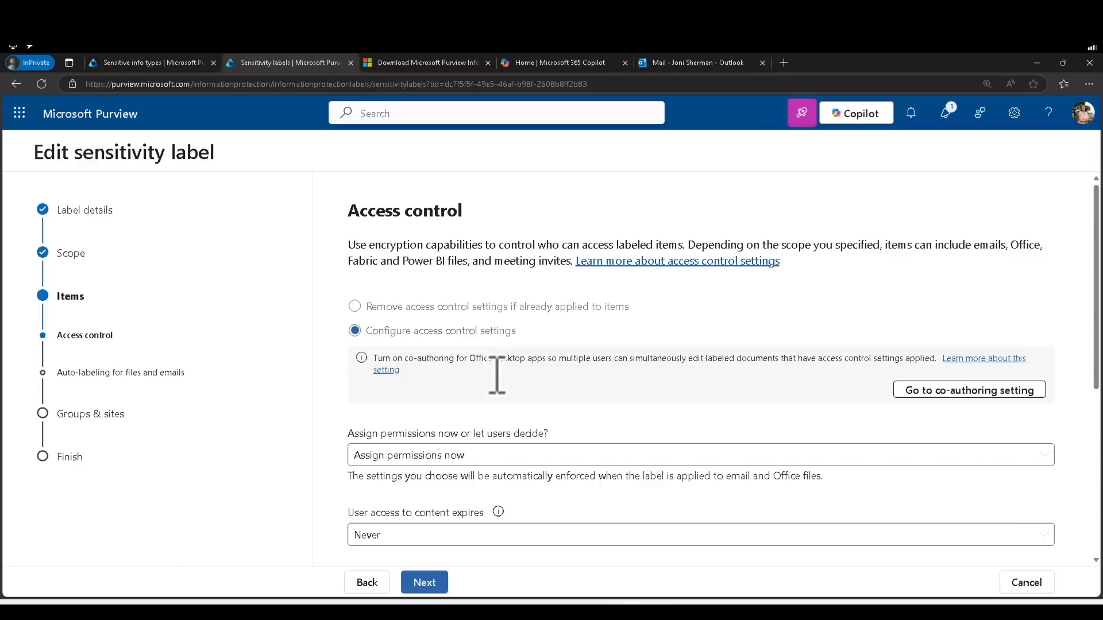
scroll(477, 459, down, 3)
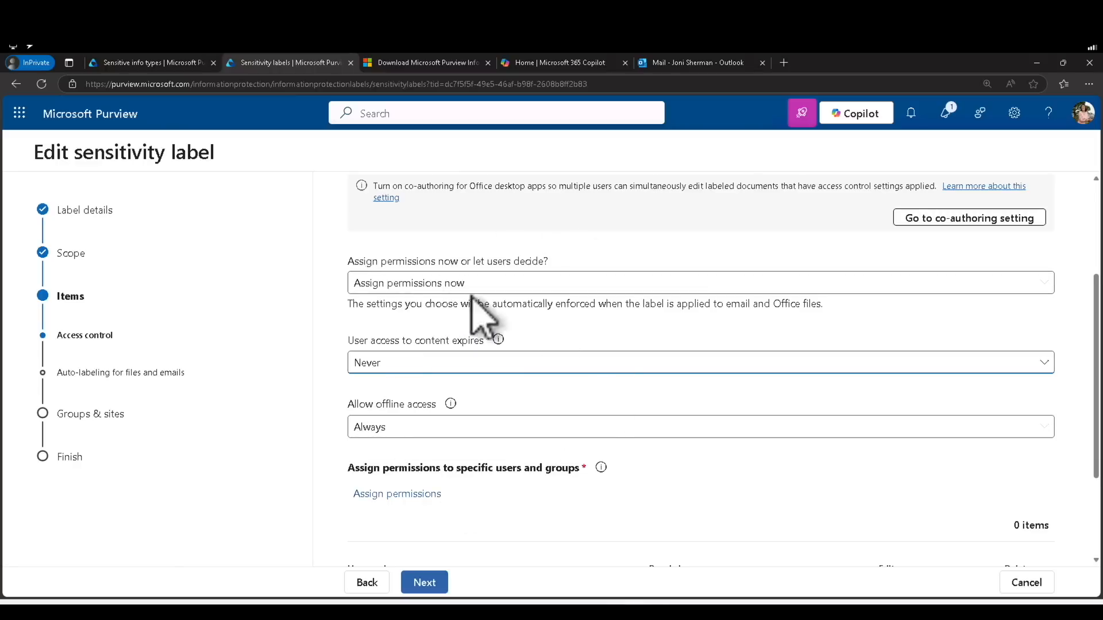
drag(360, 468, 563, 472)
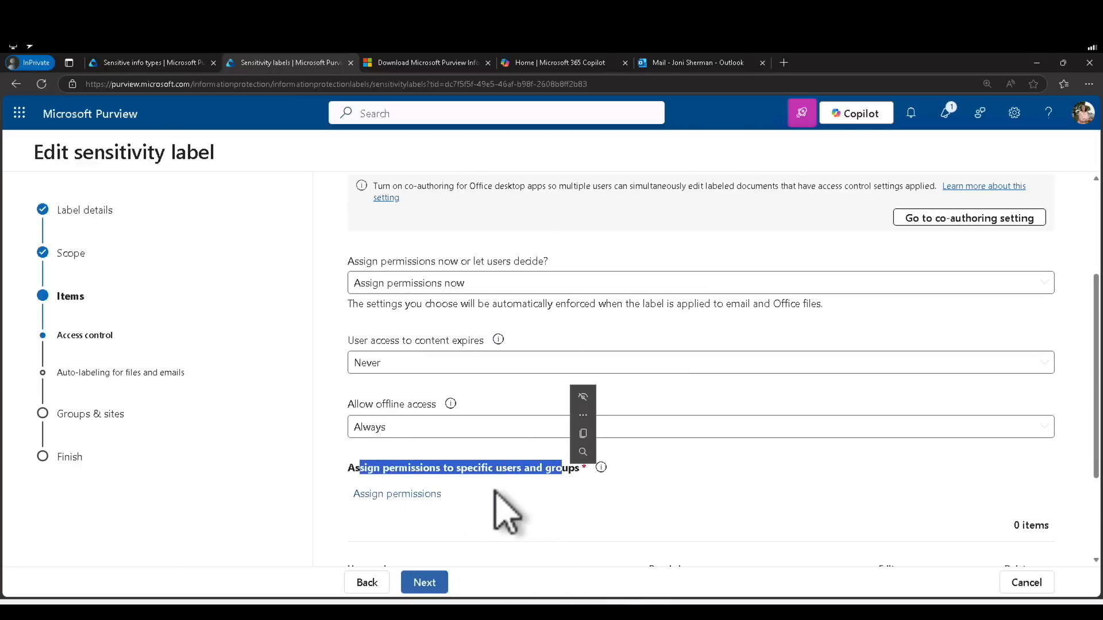
click(435, 495)
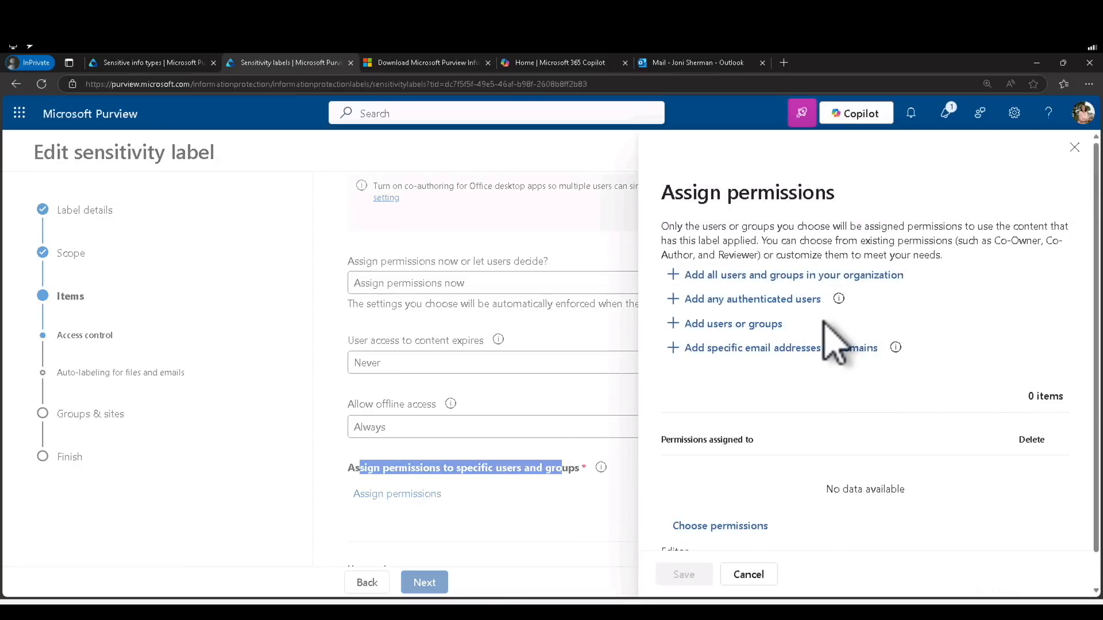
Add all users and groups in the organization and switch their permissions to Custom
click(817, 274)
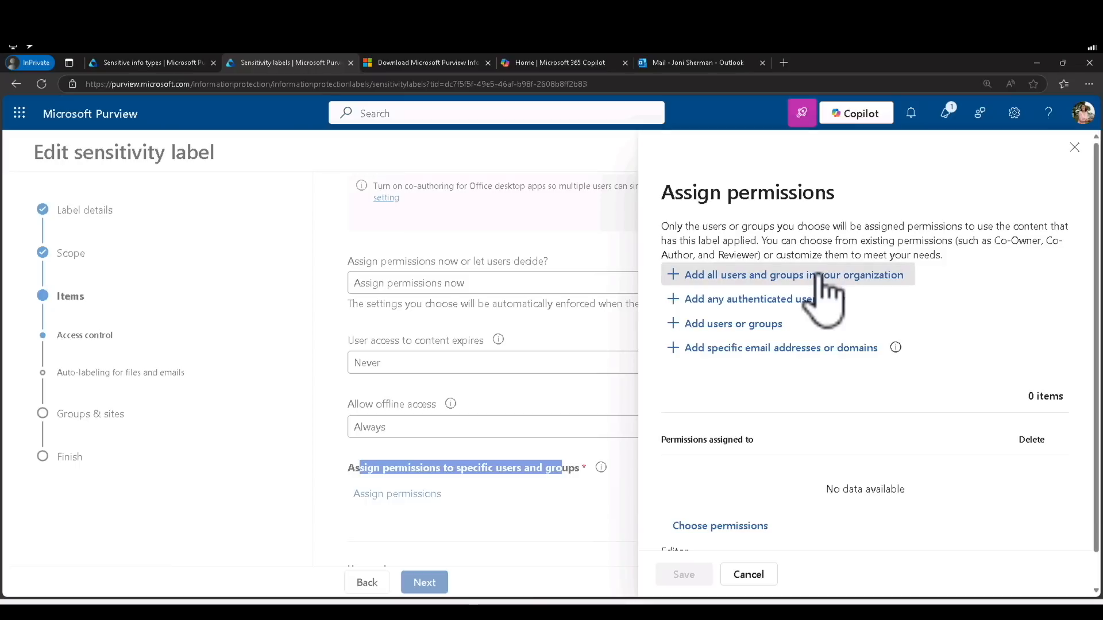
scroll(781, 451, down, 1)
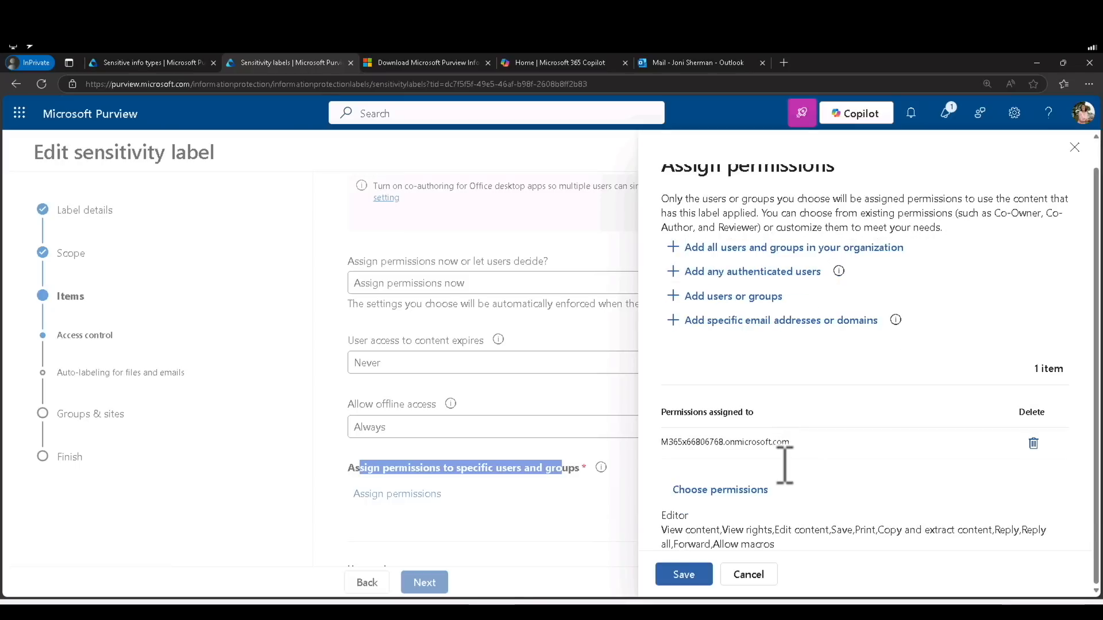
click(729, 493)
scroll(746, 402, down, 1)
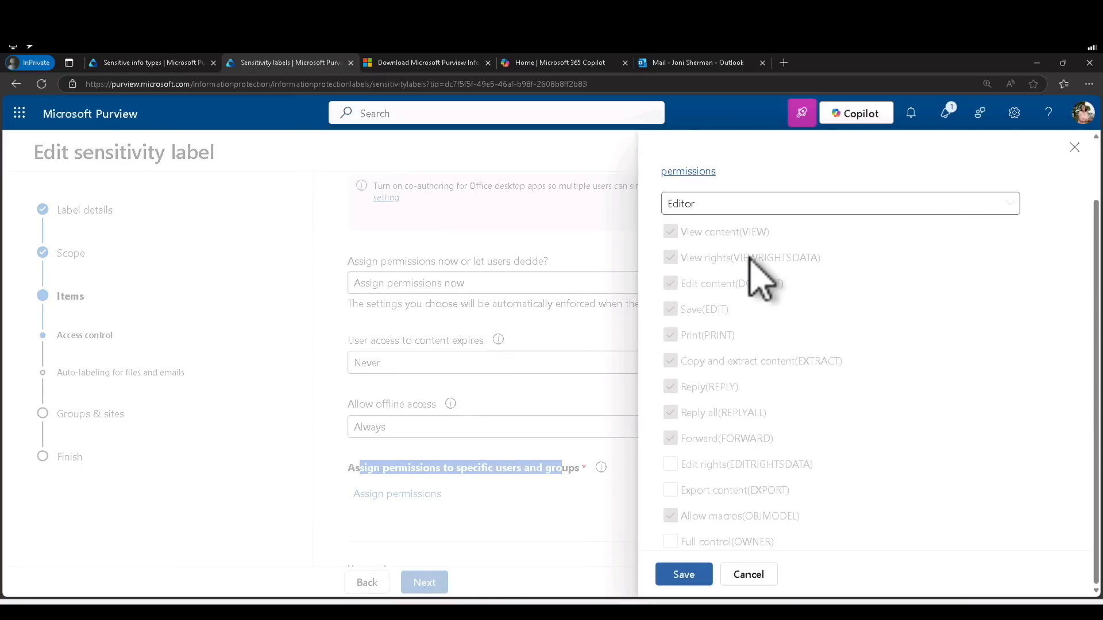
scroll(753, 264, up, 2)
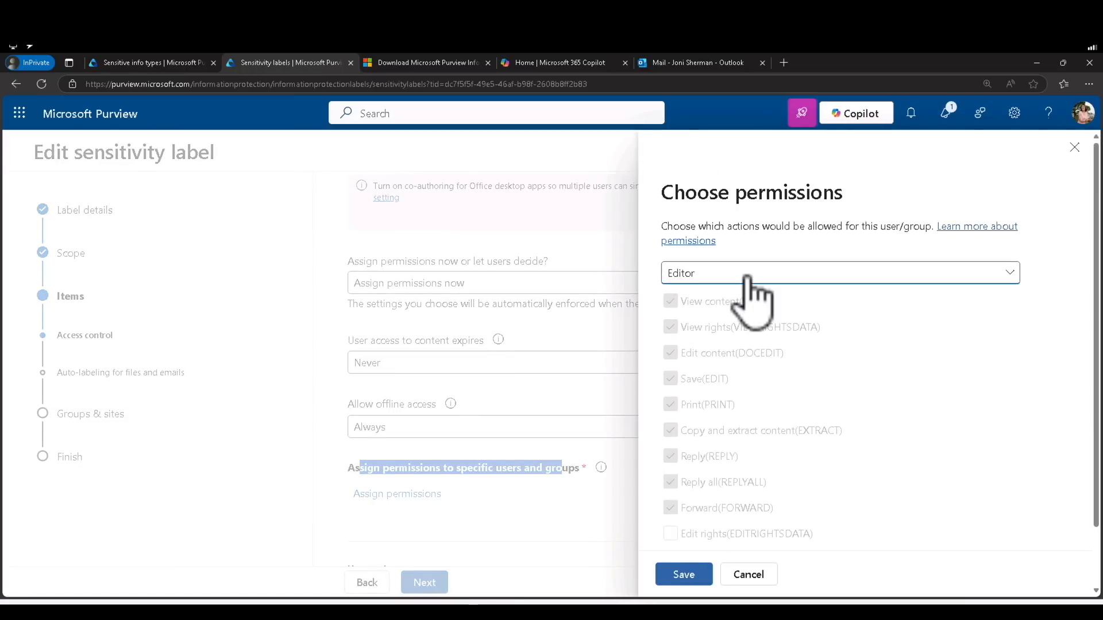
click(747, 278)
click(730, 399)
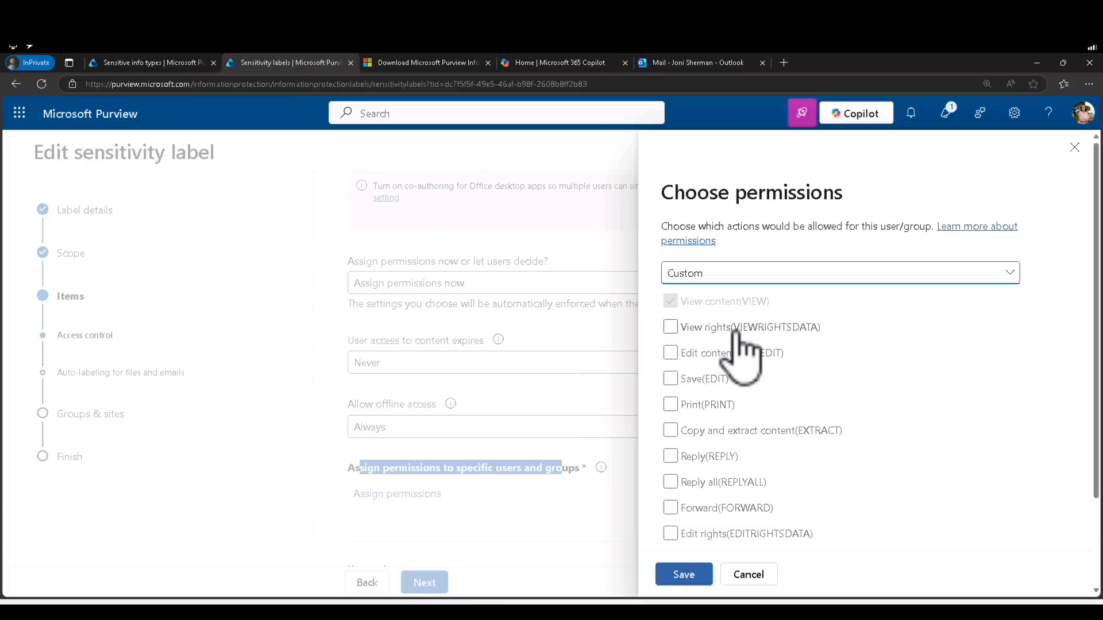
Allow View rights, Edit content, Save, Print, Reply, Reply all, Forward and Allow macros, then save
click(737, 331)
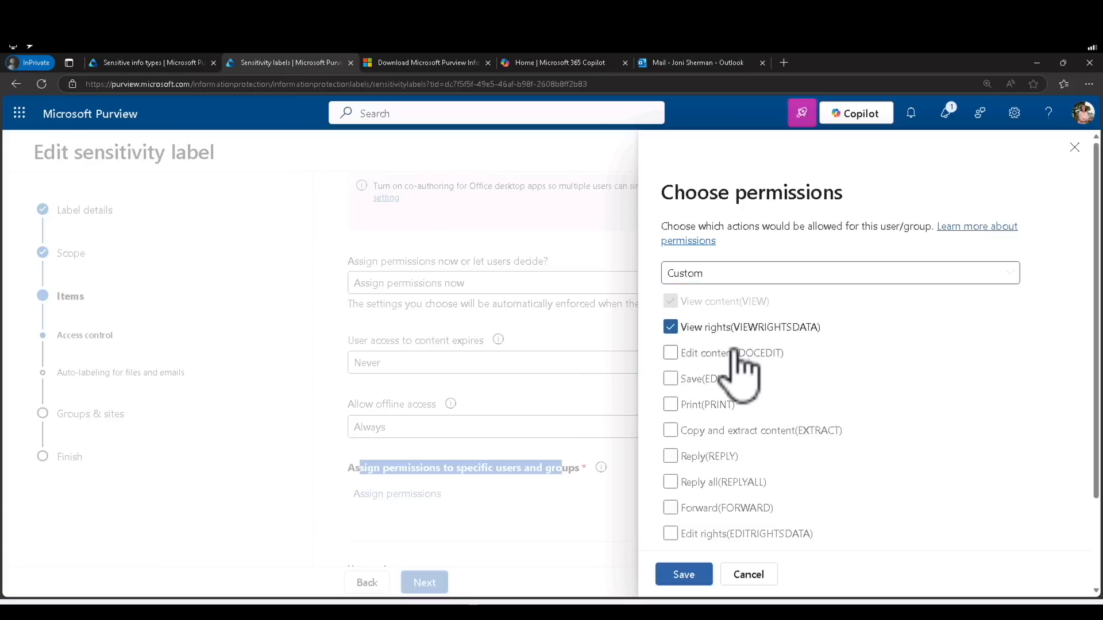
click(736, 353)
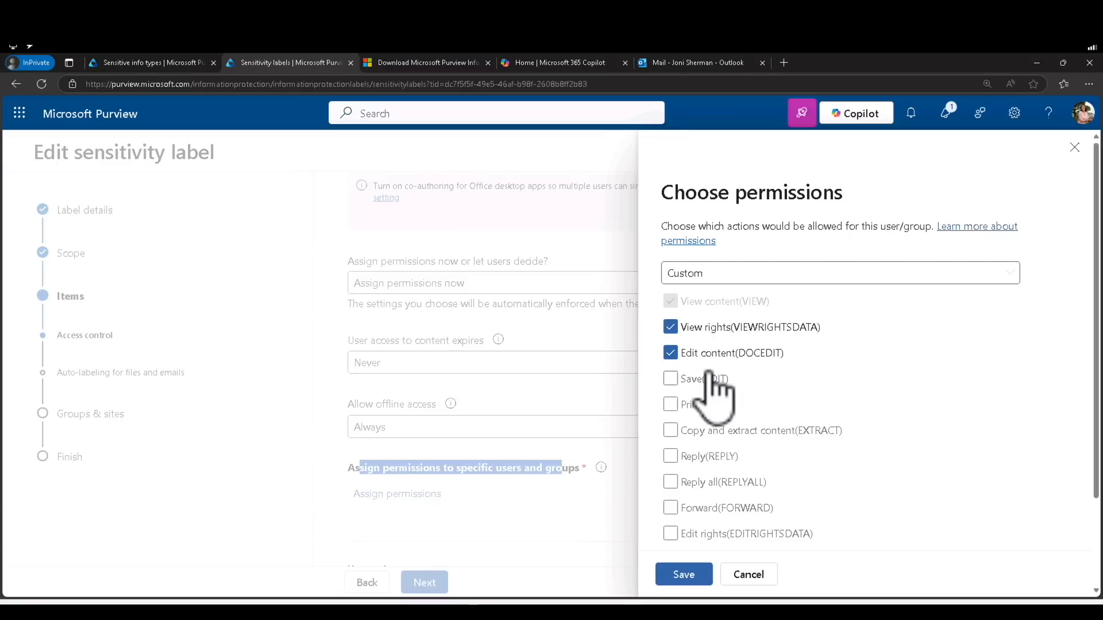
click(715, 380)
click(705, 406)
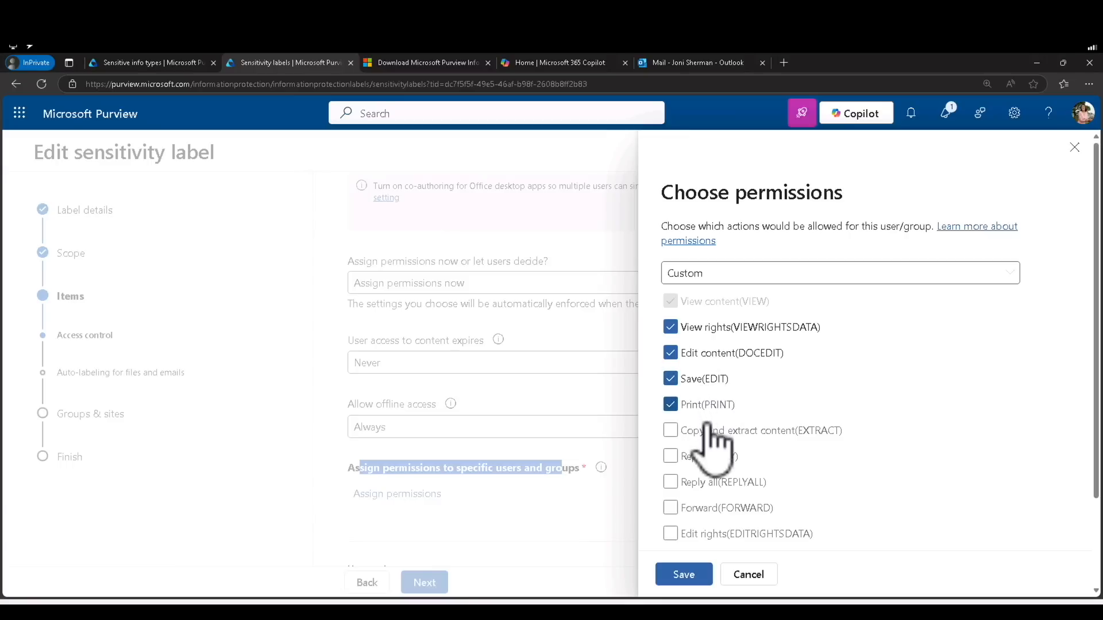
click(710, 458)
click(711, 482)
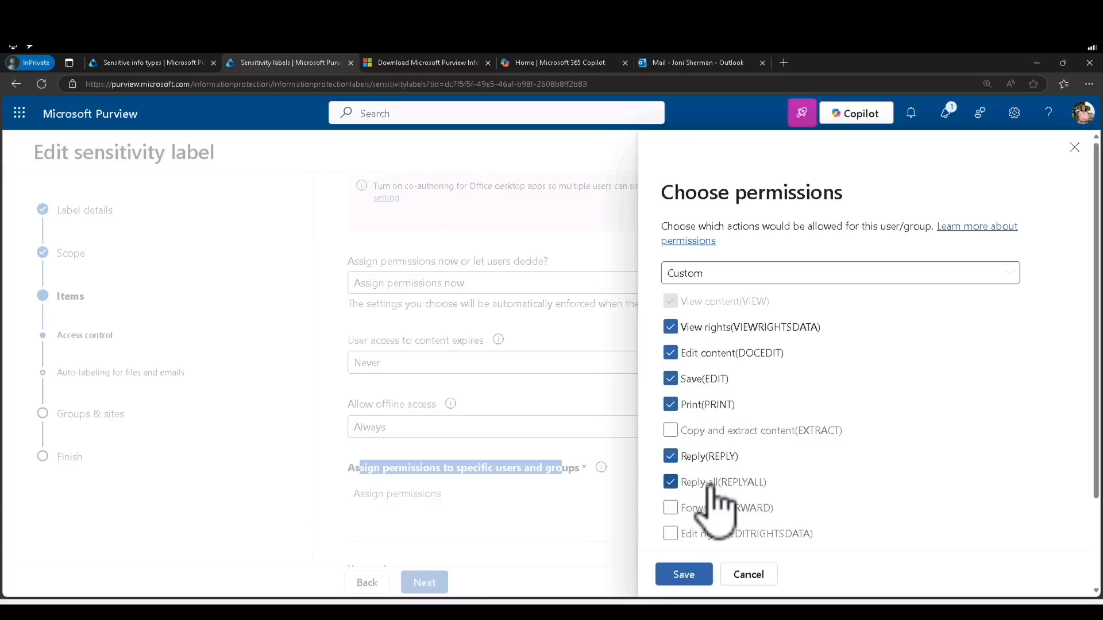
click(720, 513)
scroll(747, 515, down, 2)
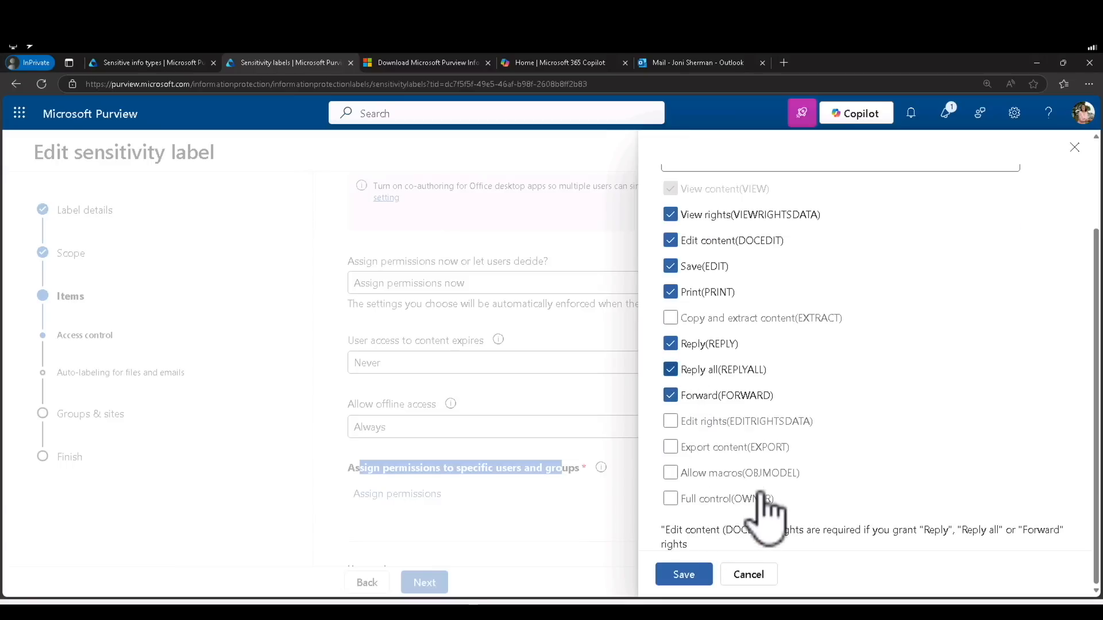
click(753, 472)
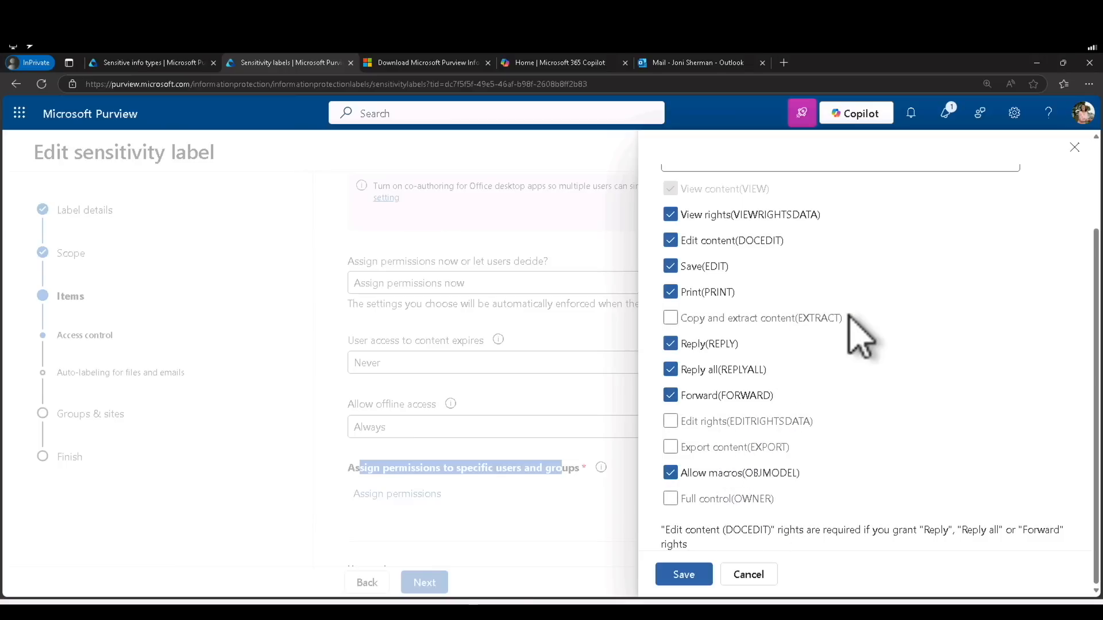
scroll(850, 317, up, 2)
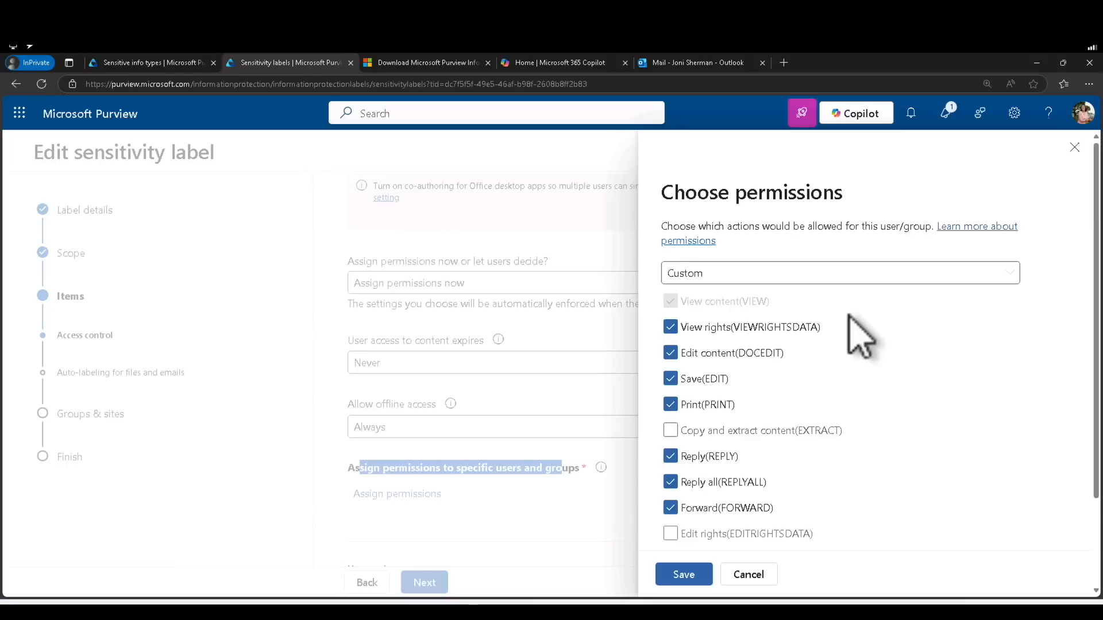
scroll(860, 338, down, 2)
click(685, 576)
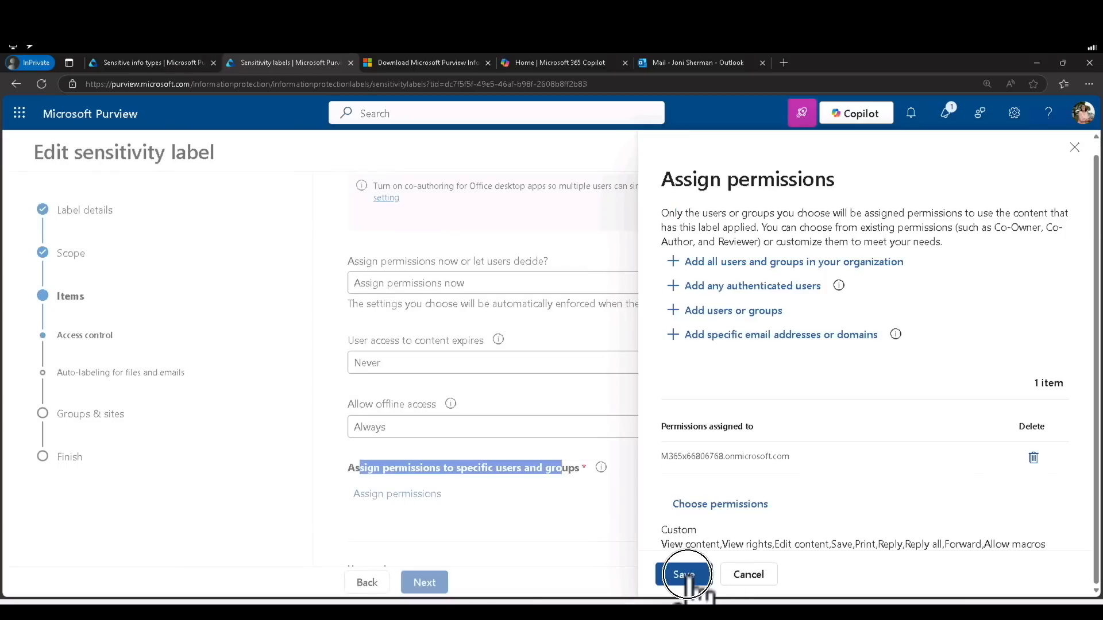
Save the organization-wide assignment, then step the wizard back to the Items protection settings
click(685, 574)
click(425, 583)
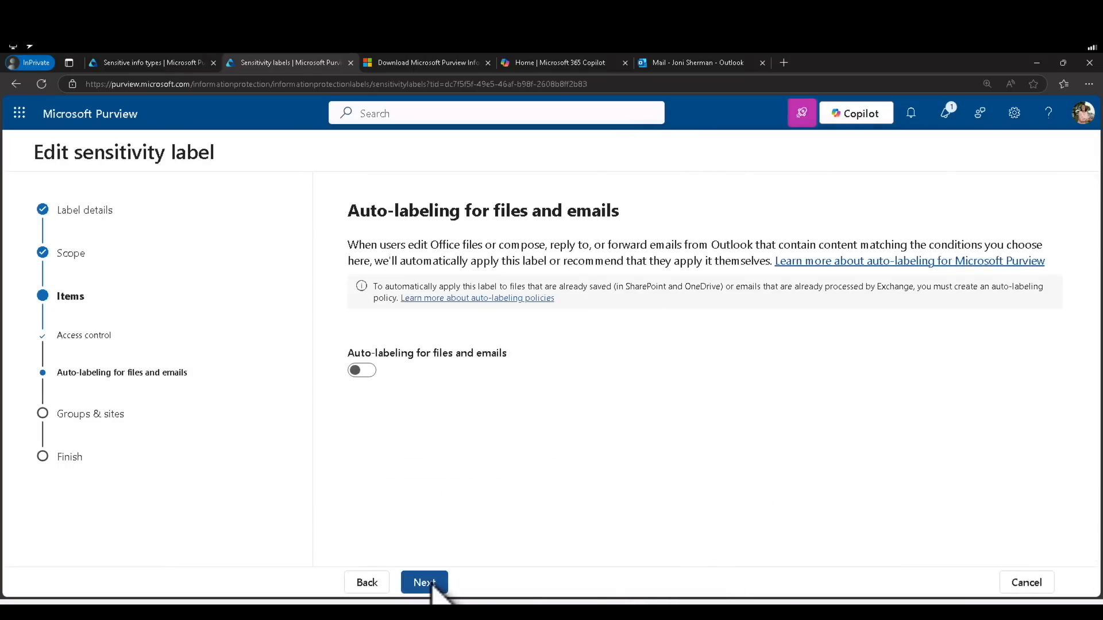
click(428, 583)
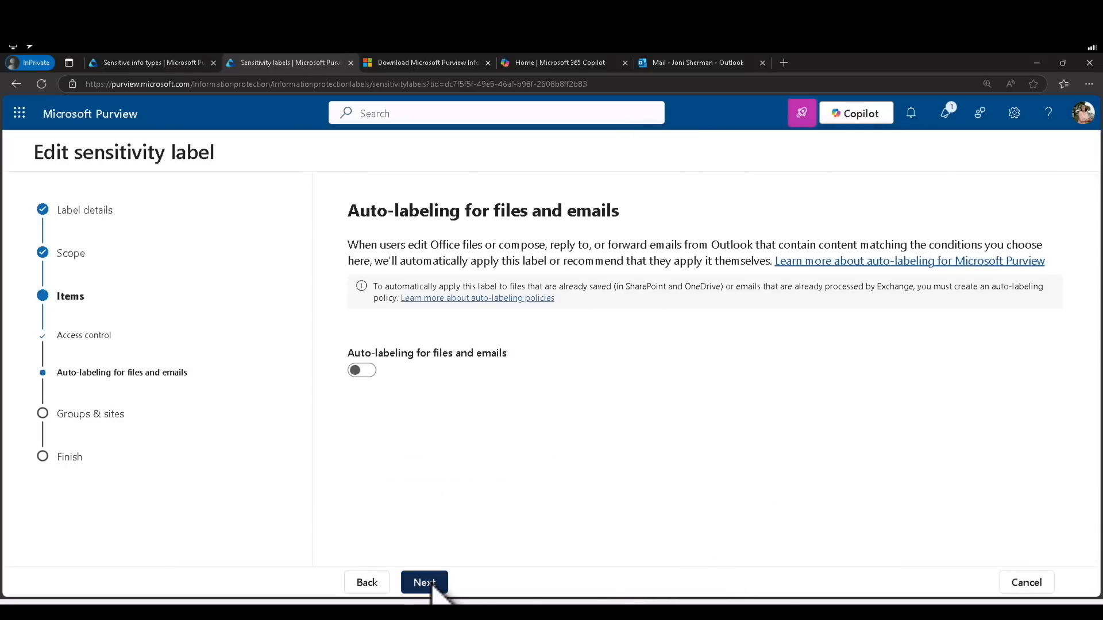
click(381, 584)
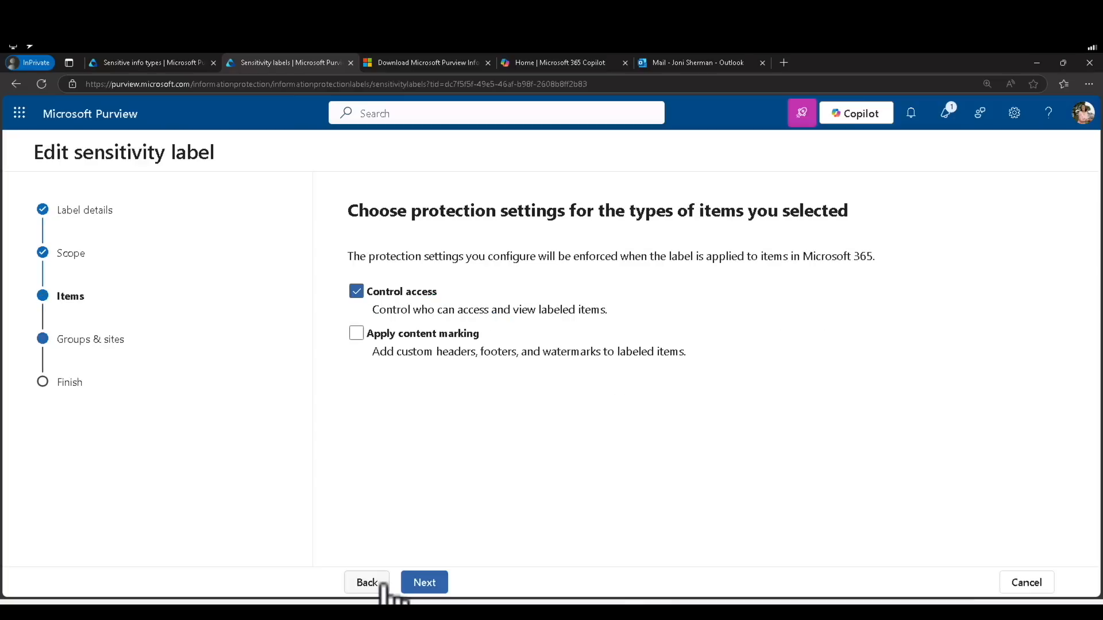
click(382, 583)
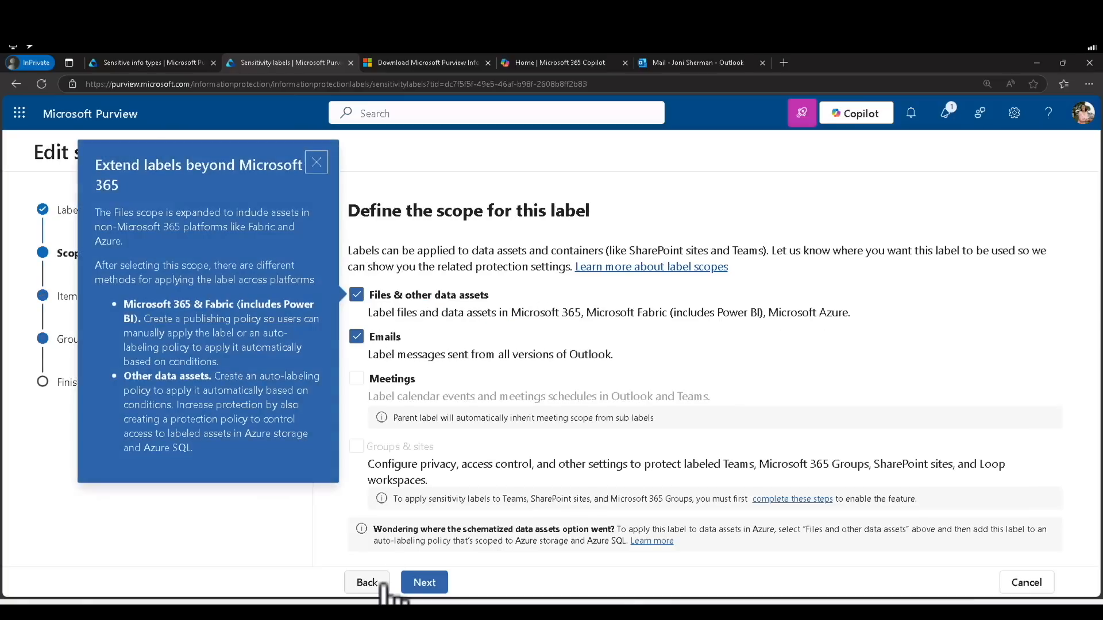
click(436, 581)
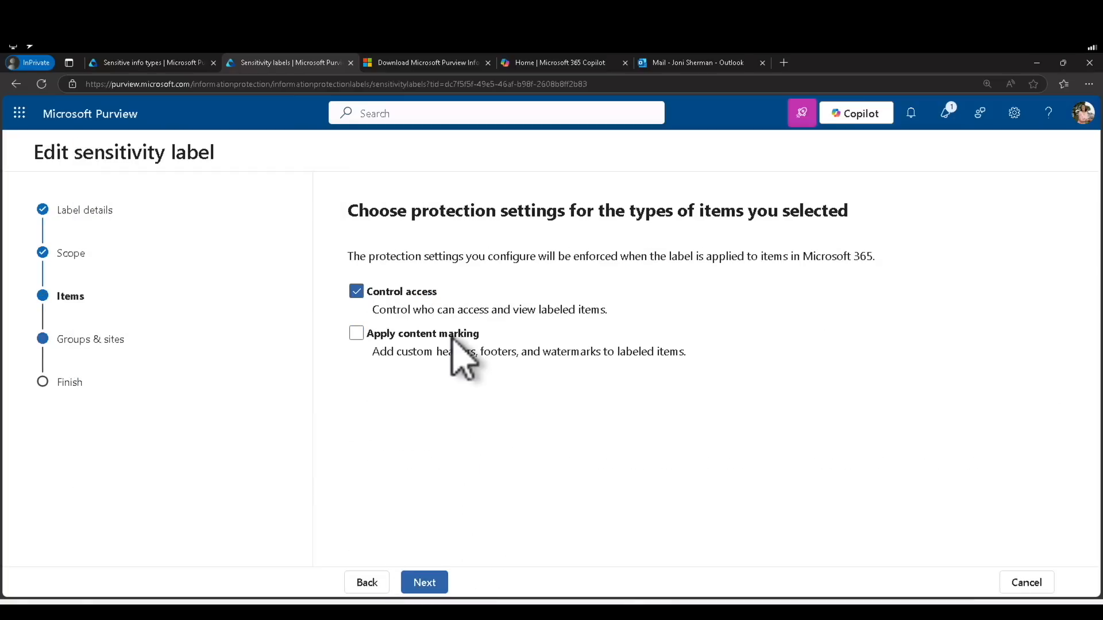
Reopen Assign permissions under Access control and save a Custom set with Copy and extract content
click(426, 583)
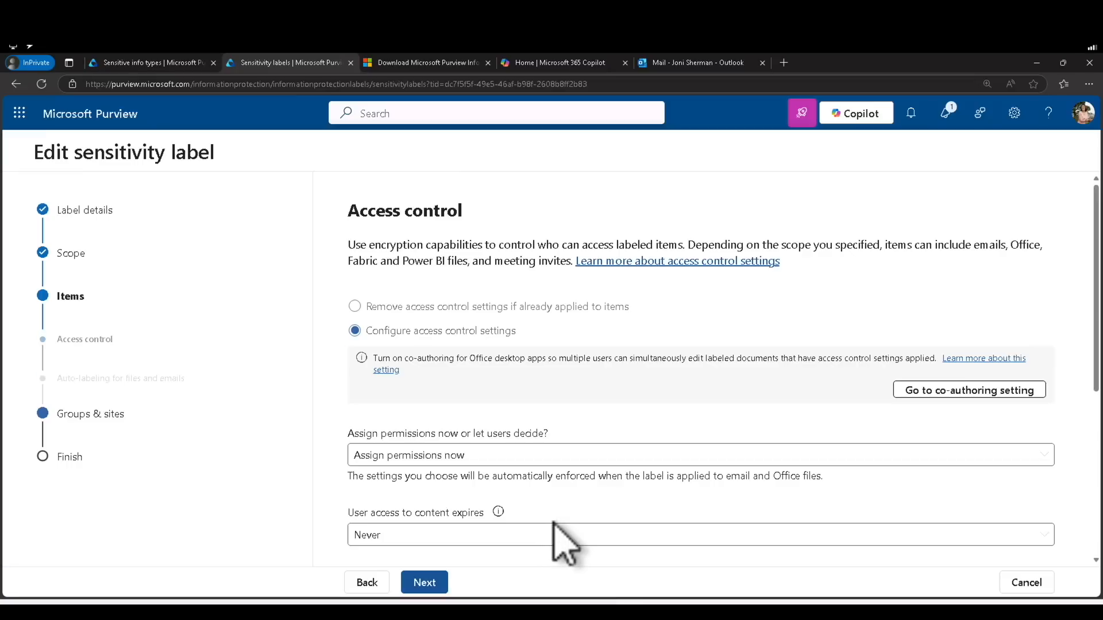
scroll(782, 476, down, 5)
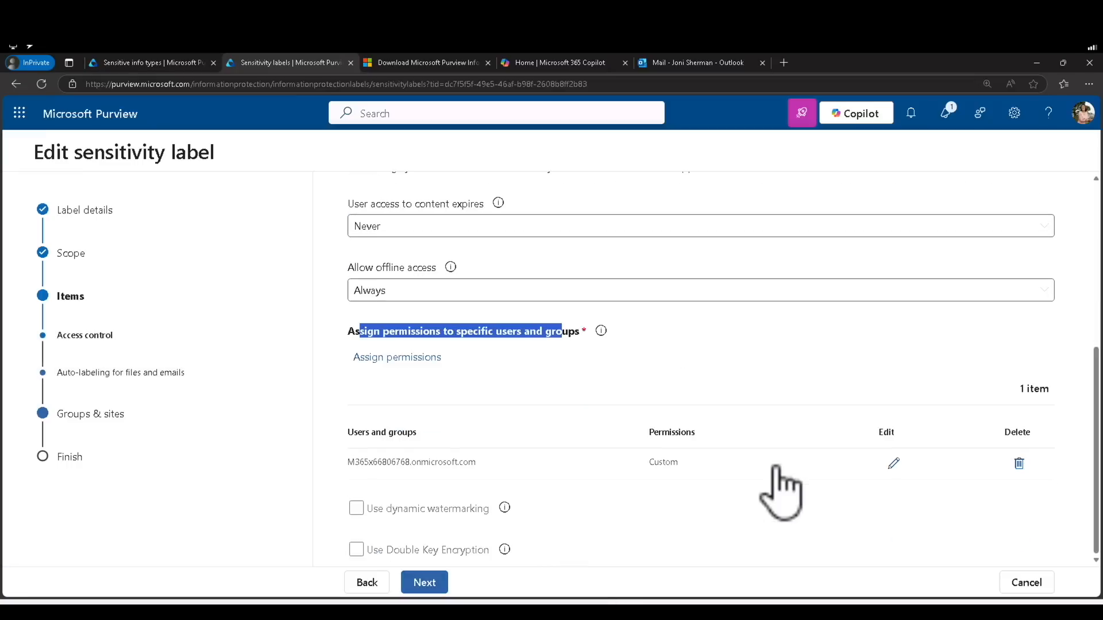
click(409, 358)
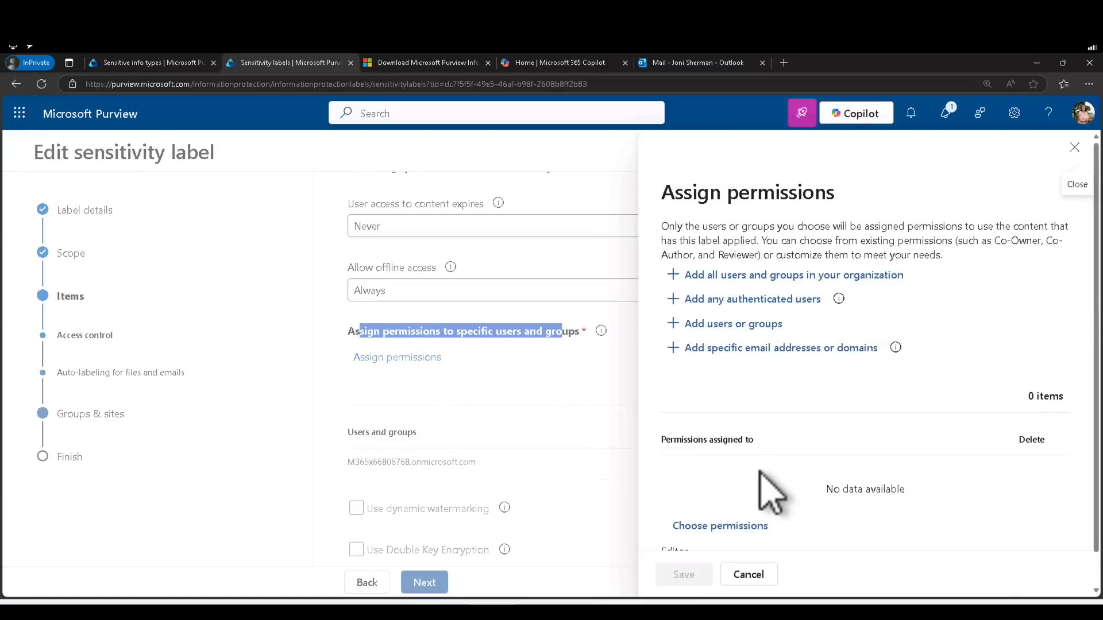
scroll(768, 488, down, 1)
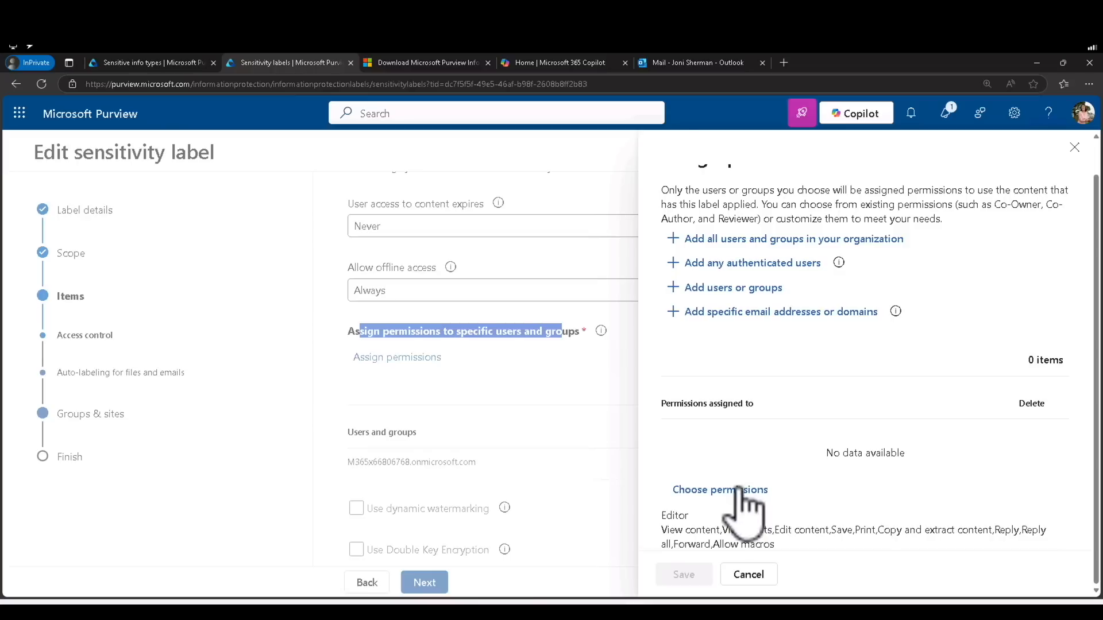
click(741, 490)
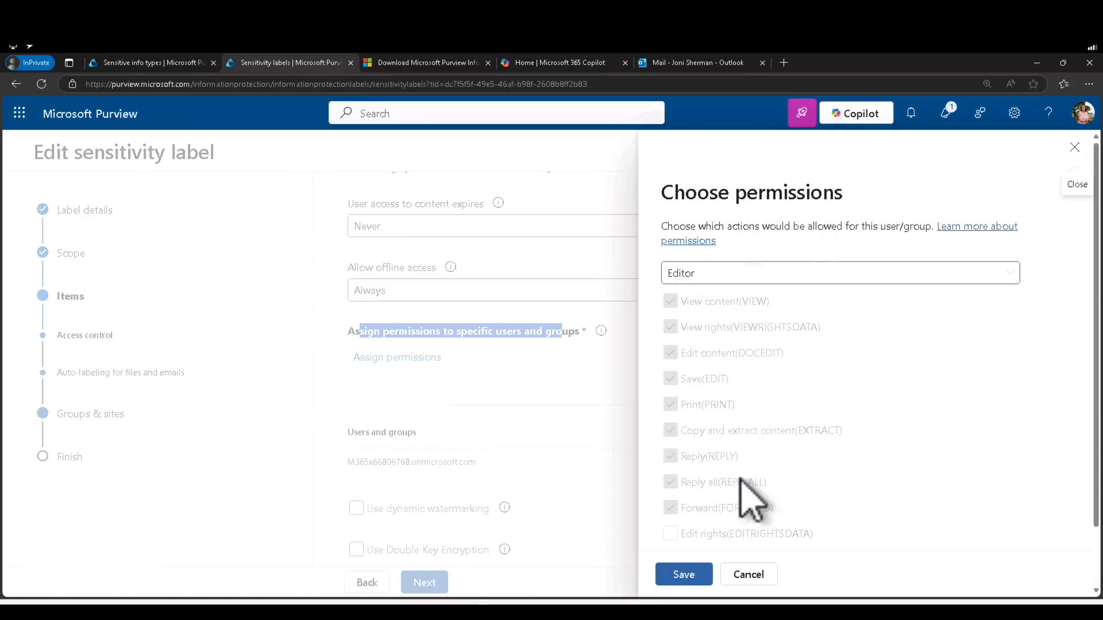
click(724, 276)
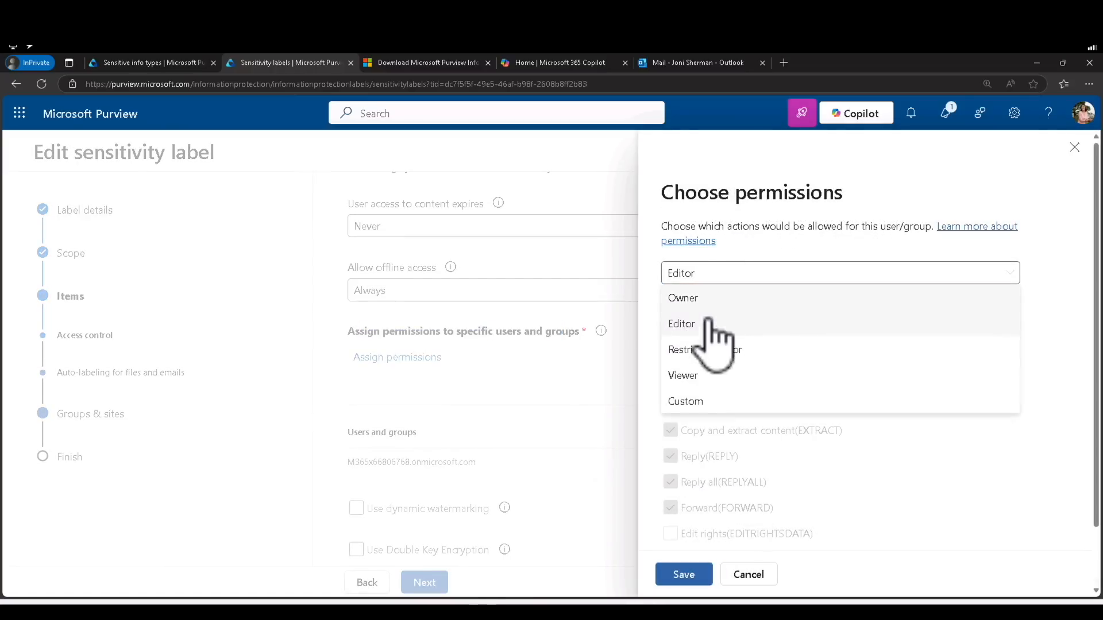
click(706, 401)
scroll(768, 448, down, 2)
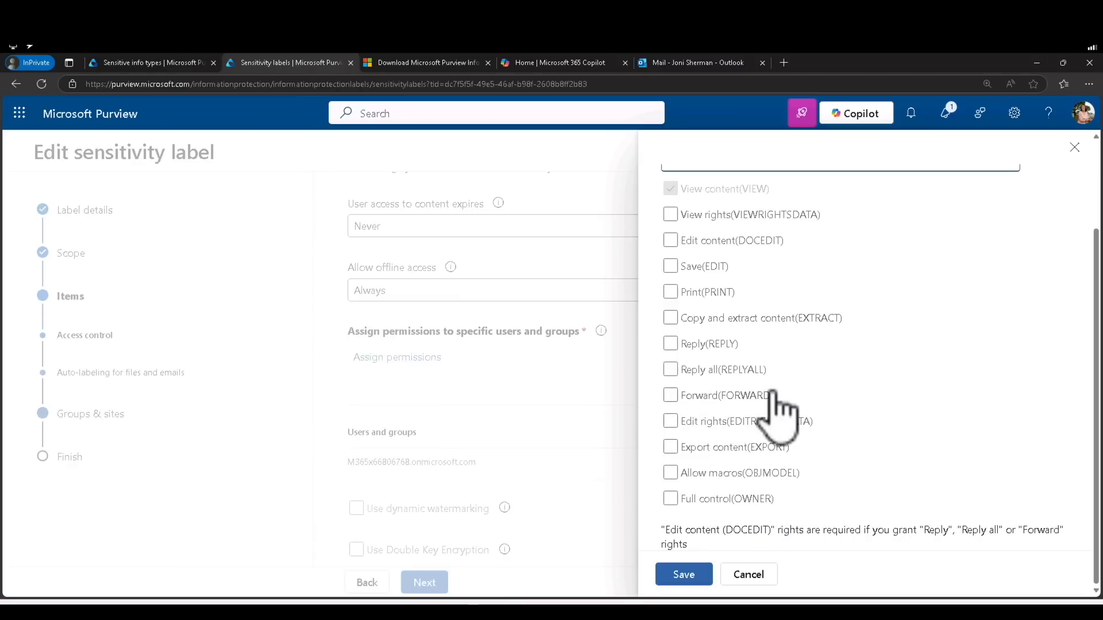
click(745, 319)
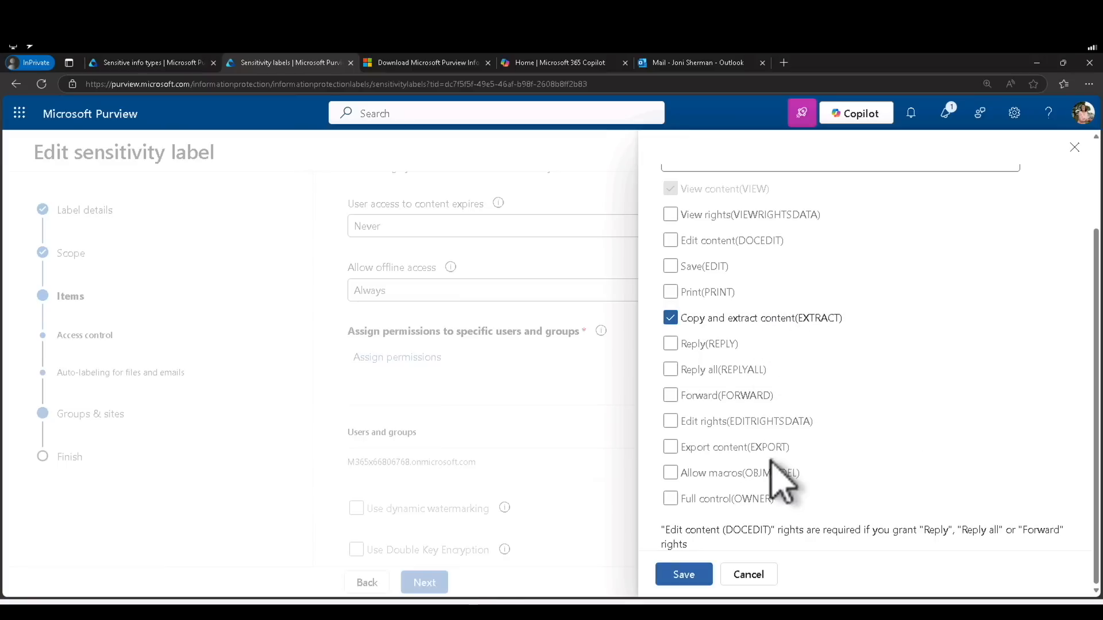
click(695, 574)
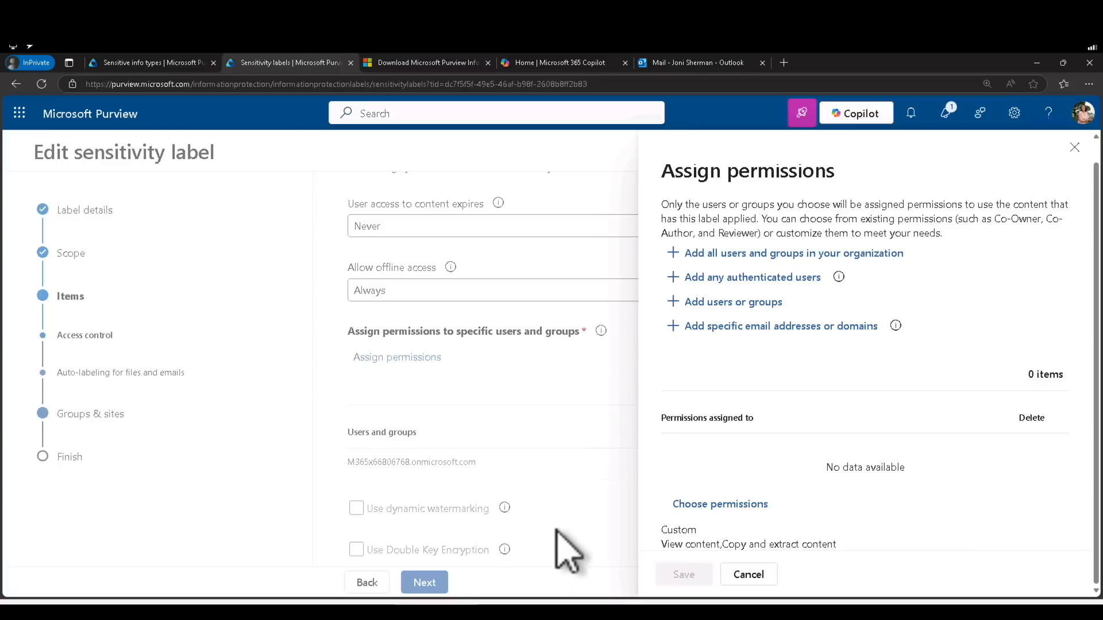
Replace Copy and extract content with View rights, Edit content and Save, then continue to auto-labeling
click(706, 507)
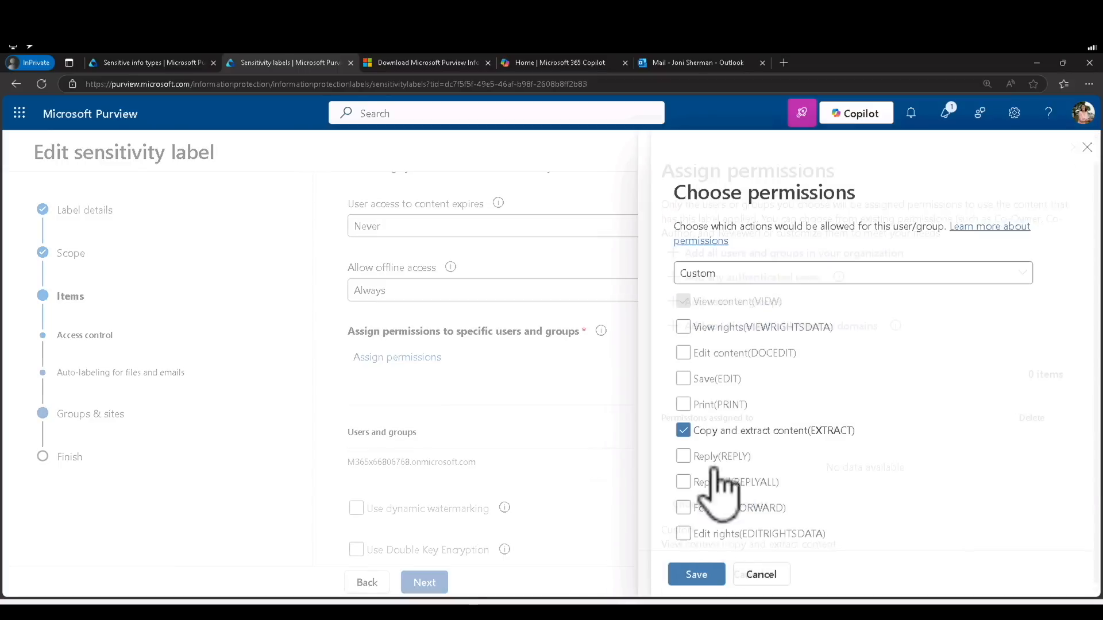
click(711, 434)
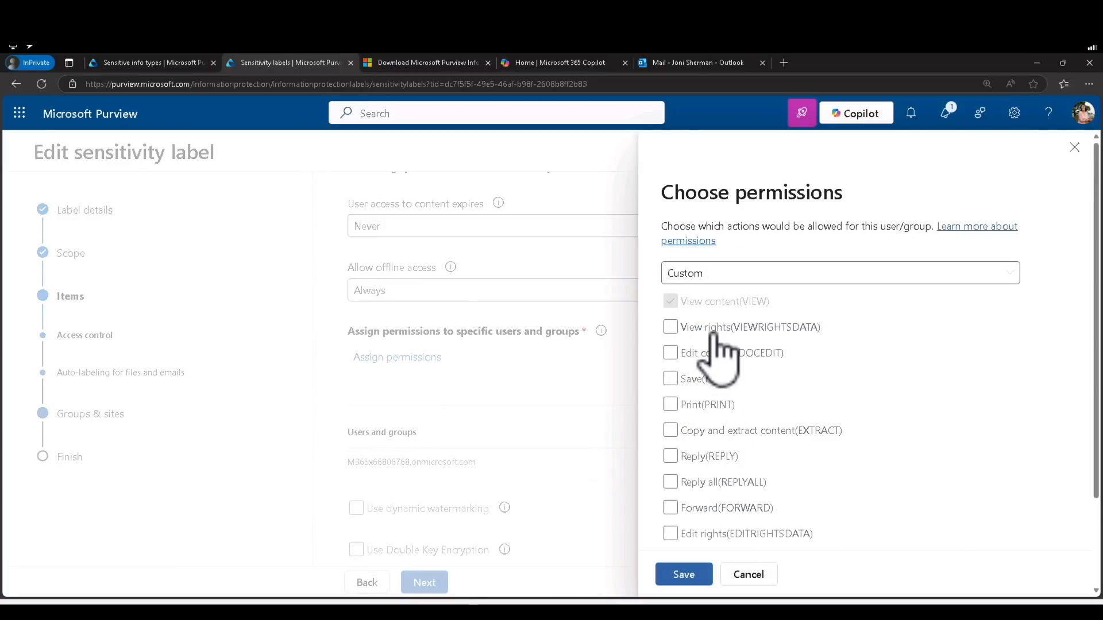
click(713, 329)
click(712, 352)
click(711, 379)
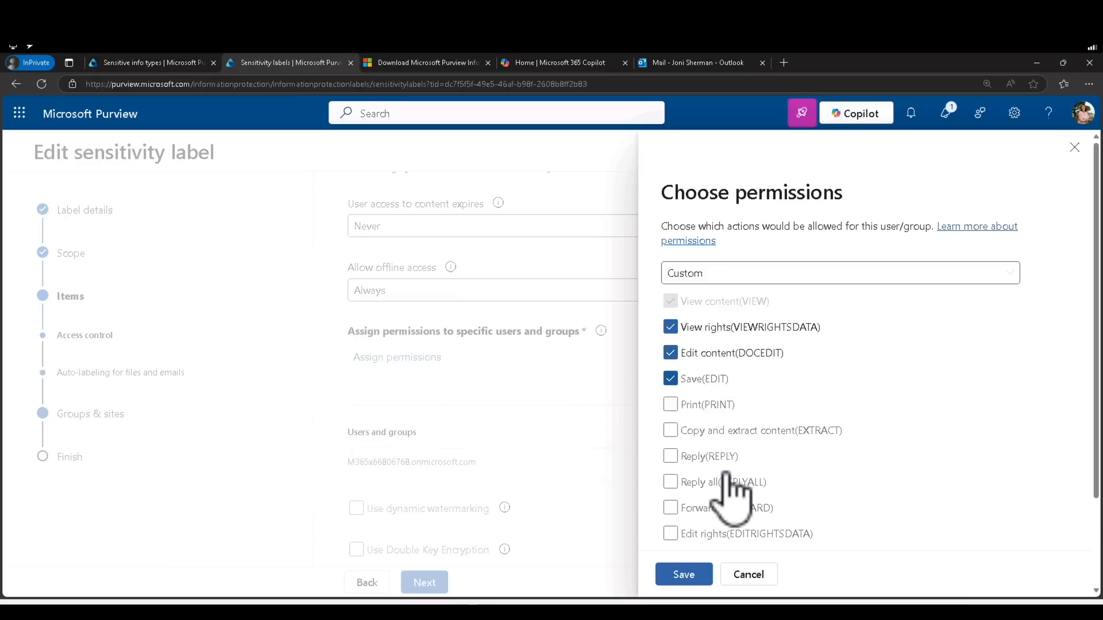
click(697, 575)
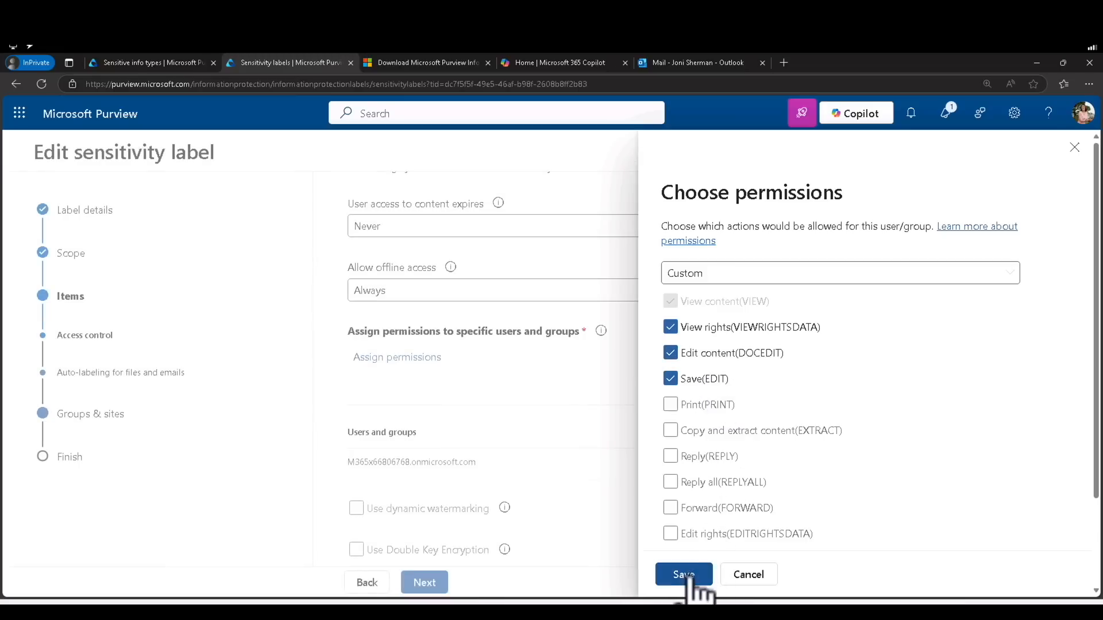
click(689, 579)
click(428, 591)
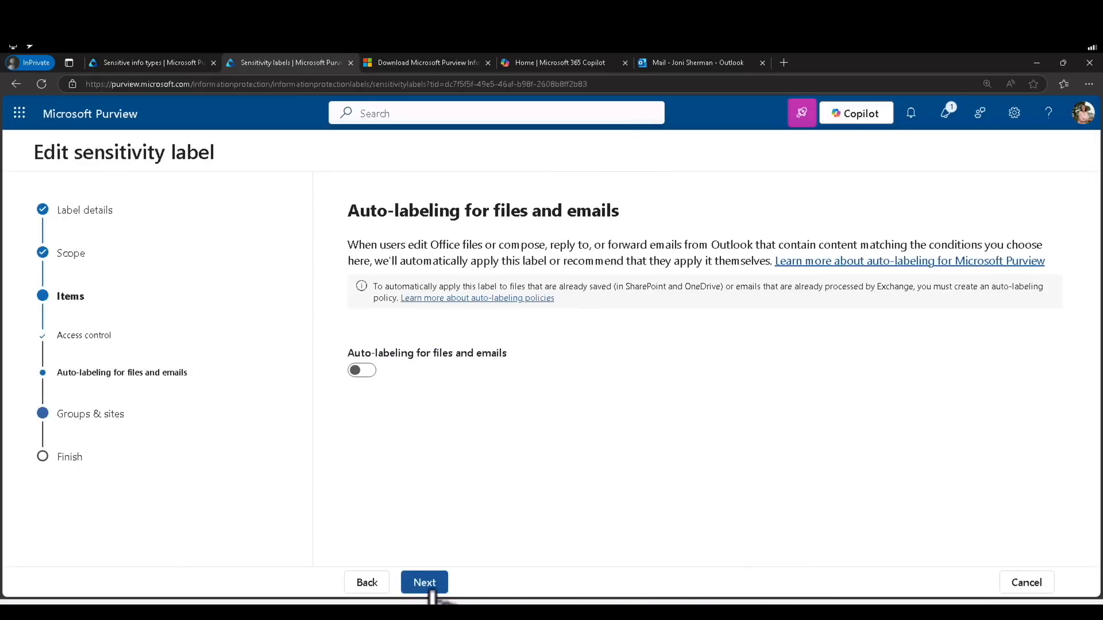
Review the settings, save the Highly Confidential label, and close the label editor
click(428, 586)
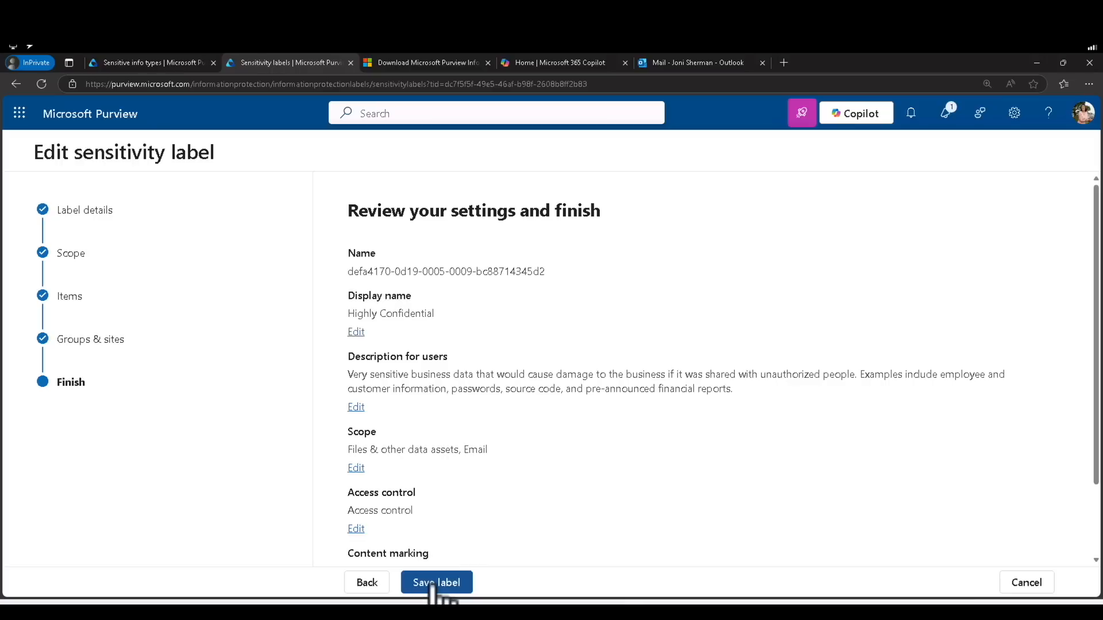
click(432, 585)
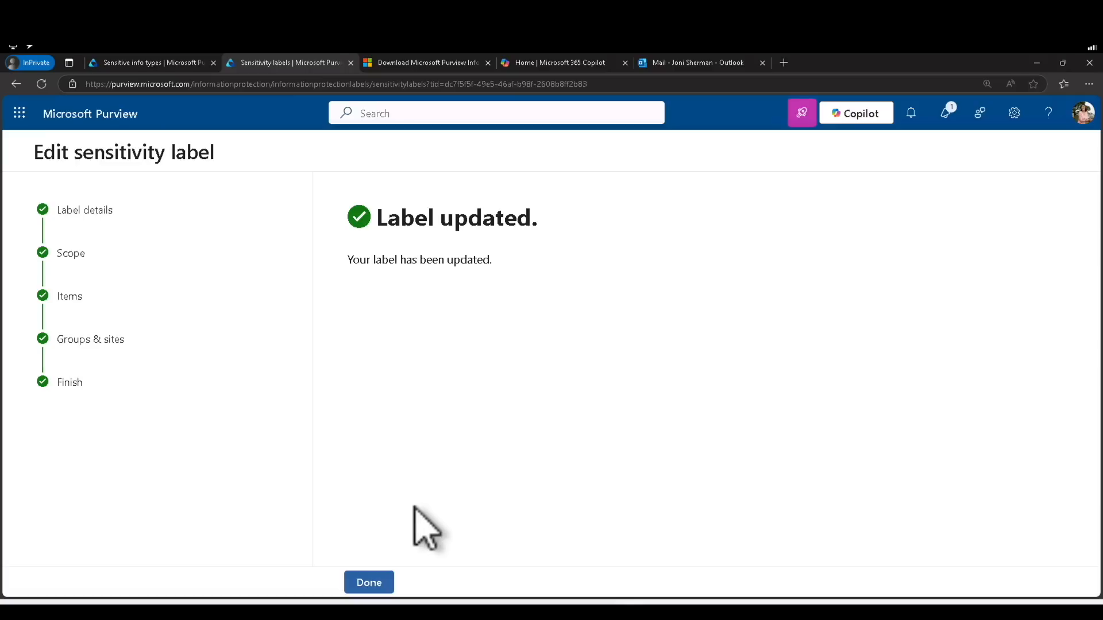
click(377, 581)
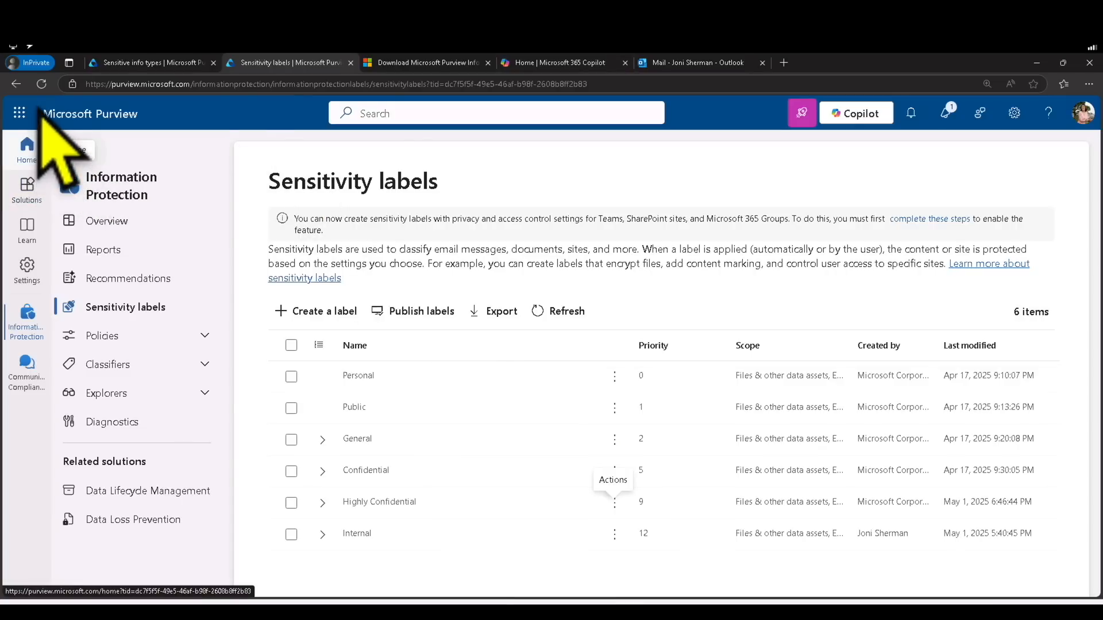
Go from the Purview home page through Solutions to the Audit search page
click(28, 152)
click(29, 188)
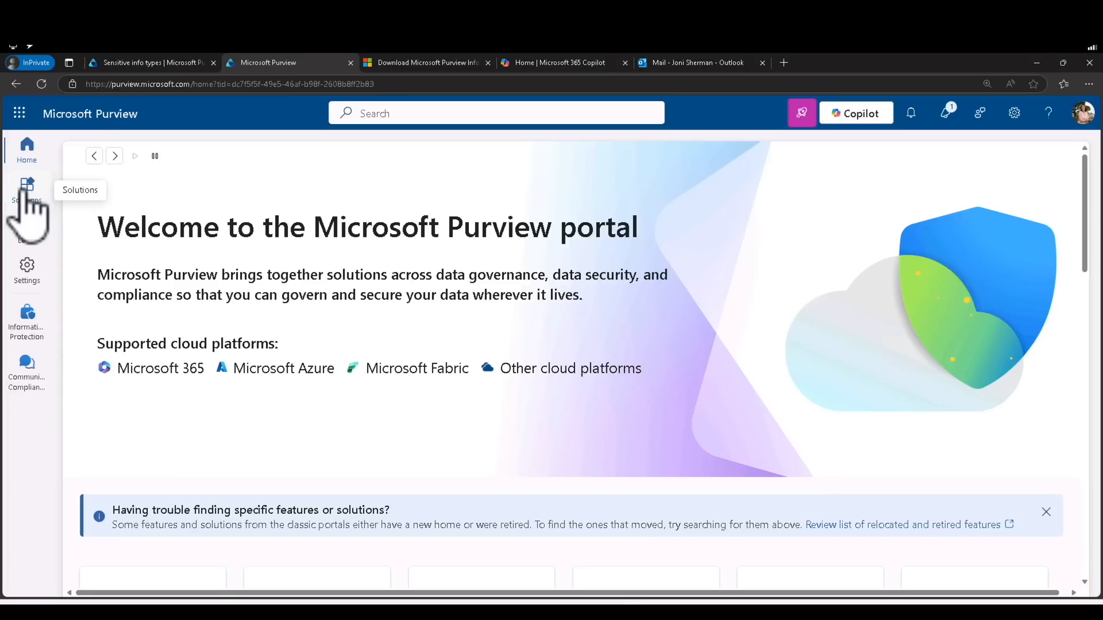
click(24, 193)
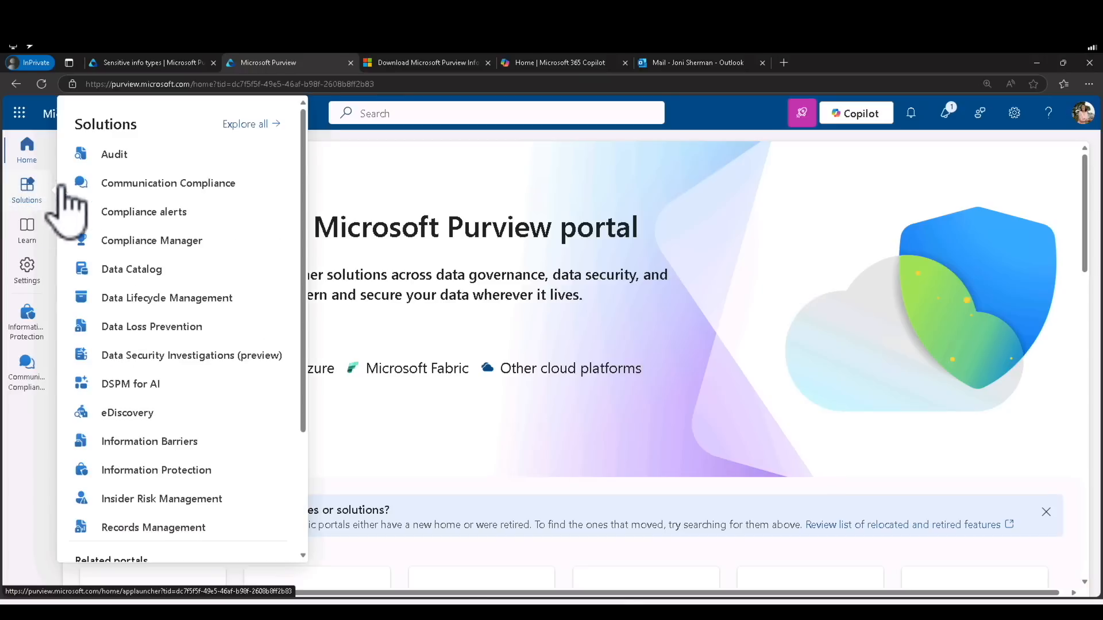
click(113, 155)
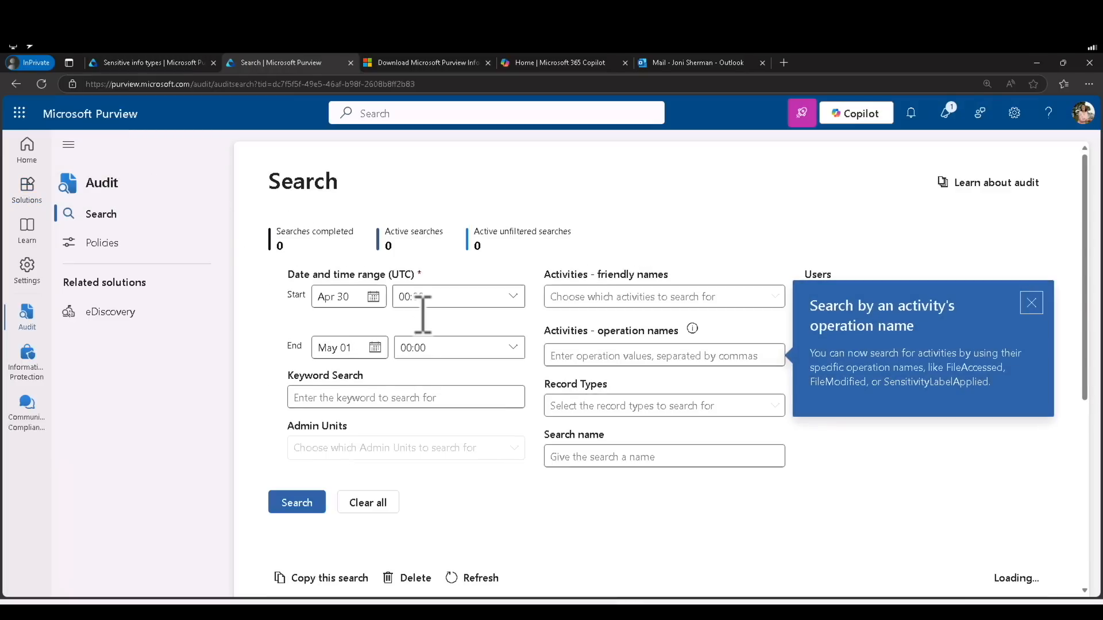
Run an audit search from Apr 30 to May 1 with the keyword 'purview'
scroll(986, 313, down, 2)
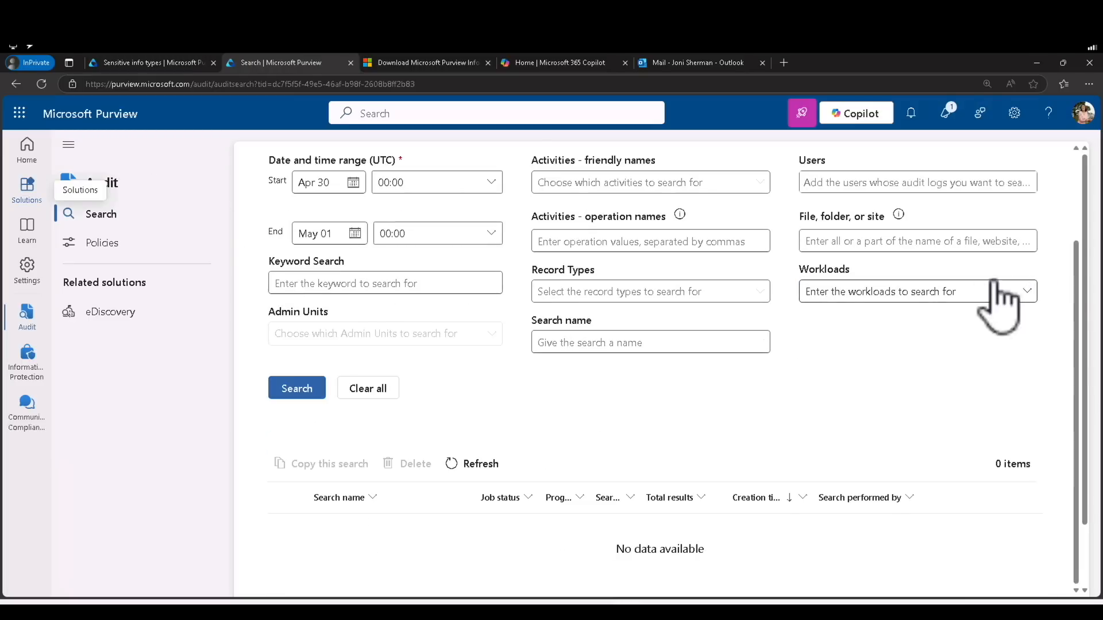
scroll(942, 327, up, 2)
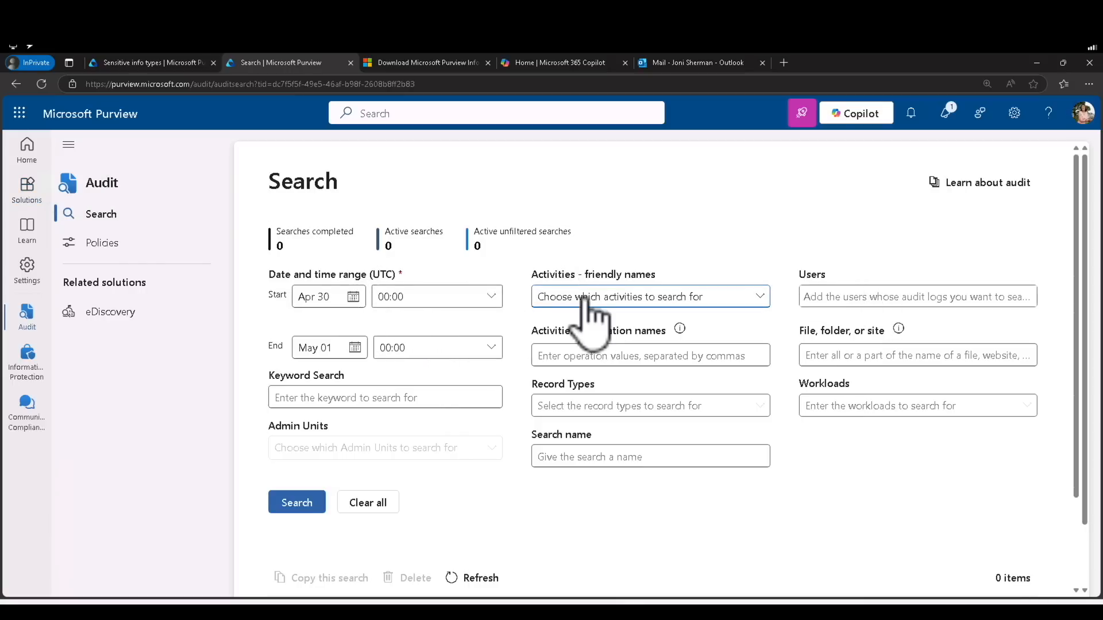
click(355, 347)
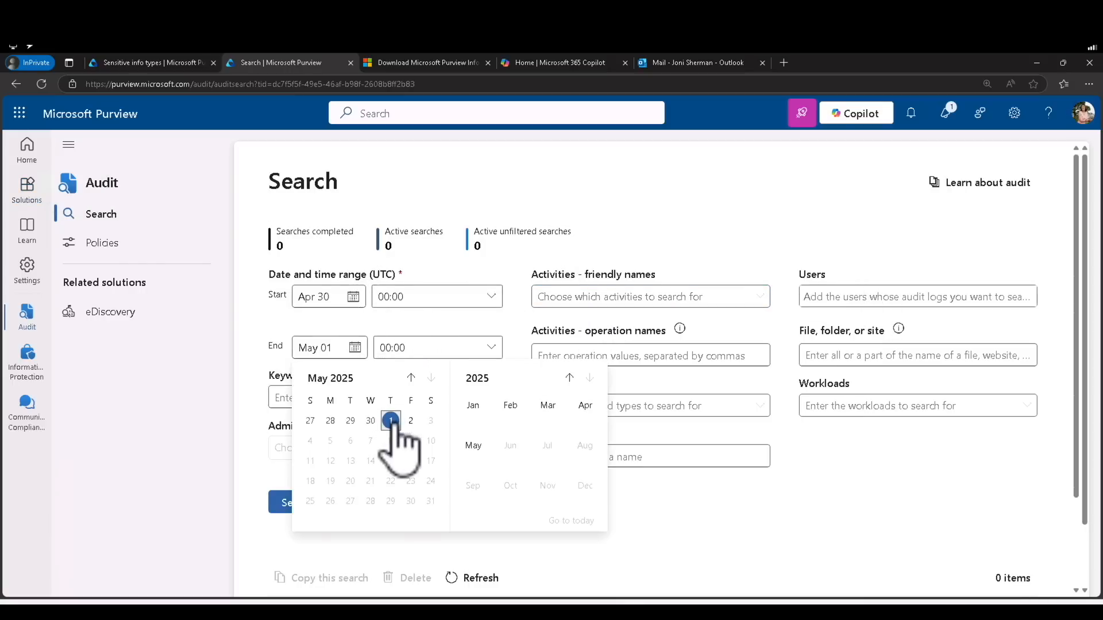
click(377, 299)
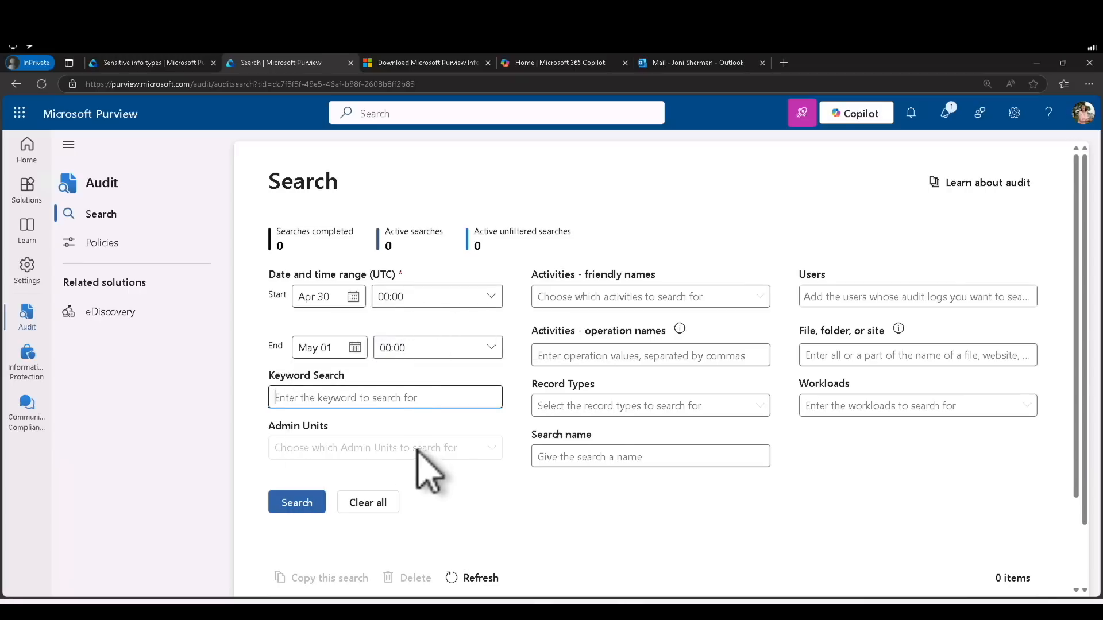
text(purvuiew)
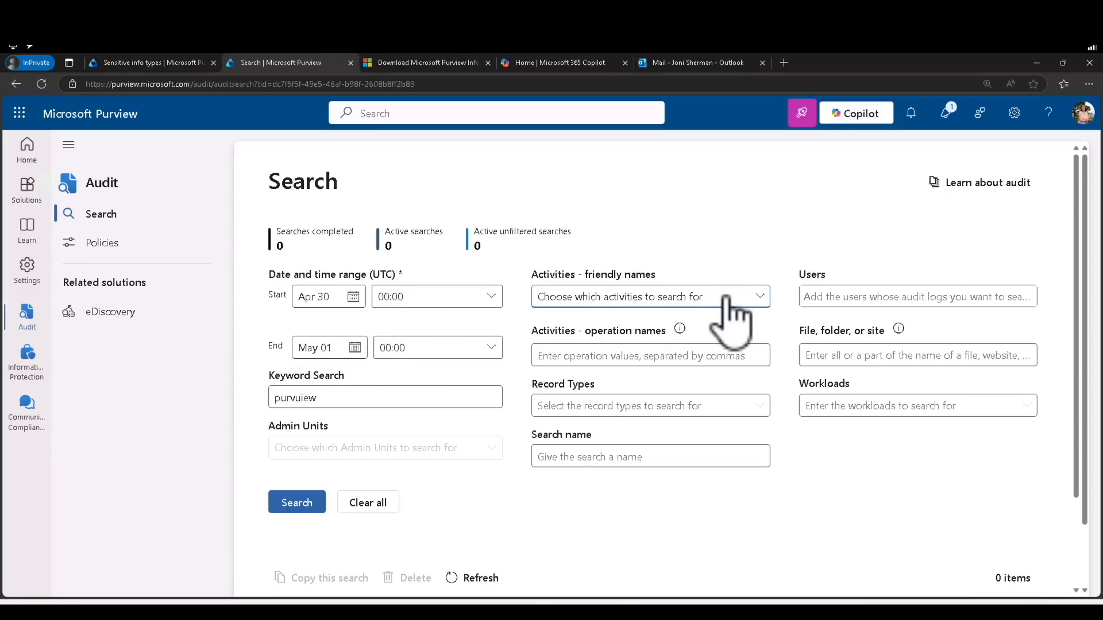
click(758, 296)
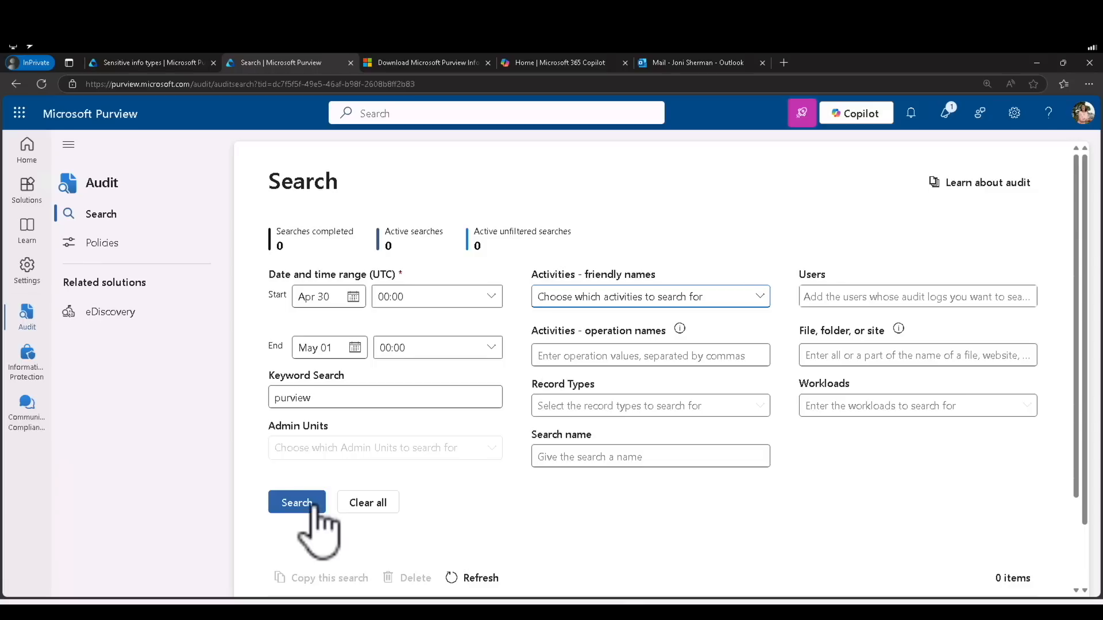
click(313, 503)
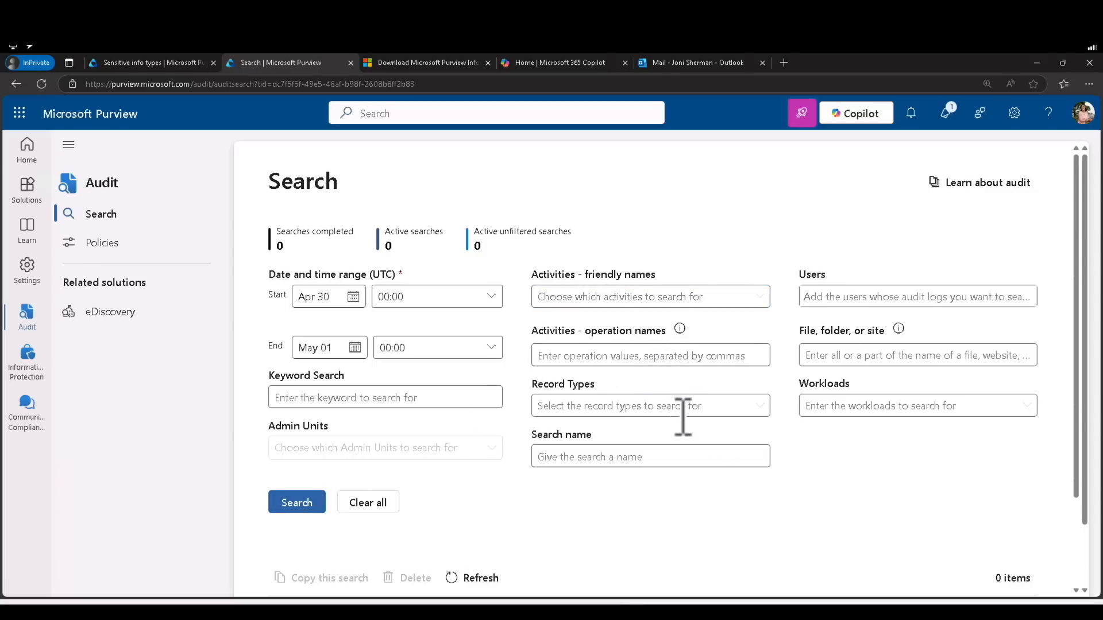
Select the queued 'Apr 30 - May 1 purview' search and open the Activities filter list
scroll(732, 462, down, 5)
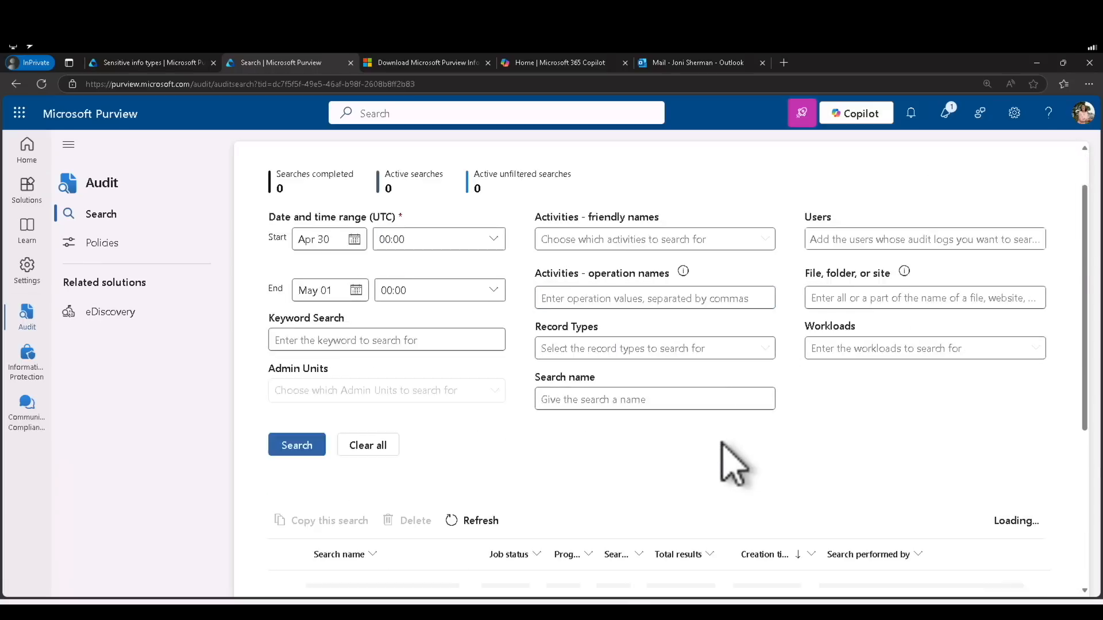
scroll(732, 463, up, 4)
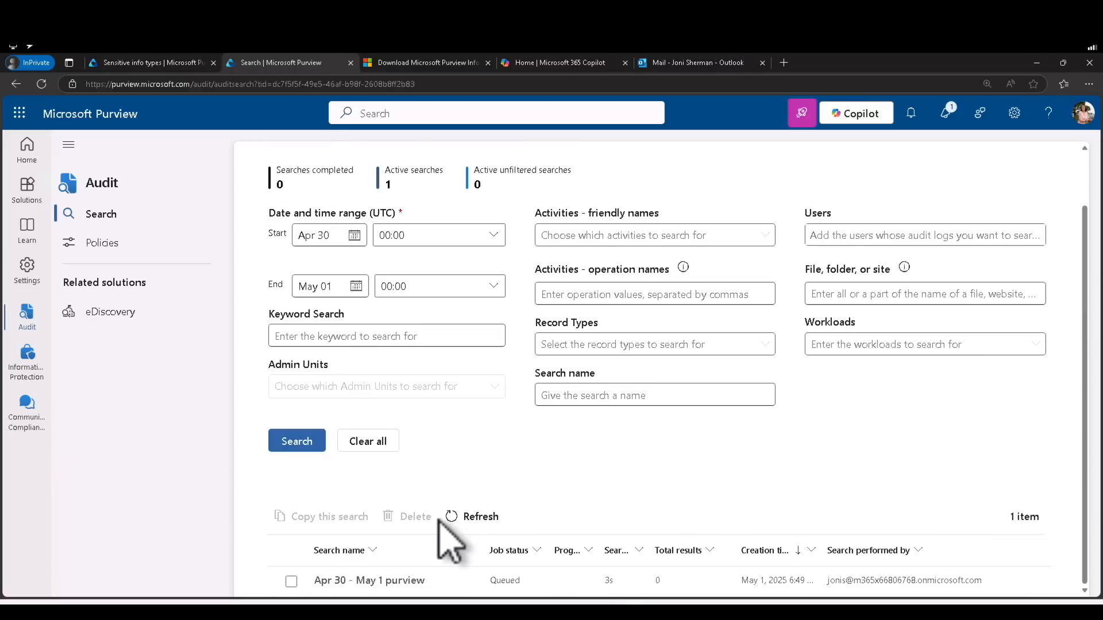
click(353, 593)
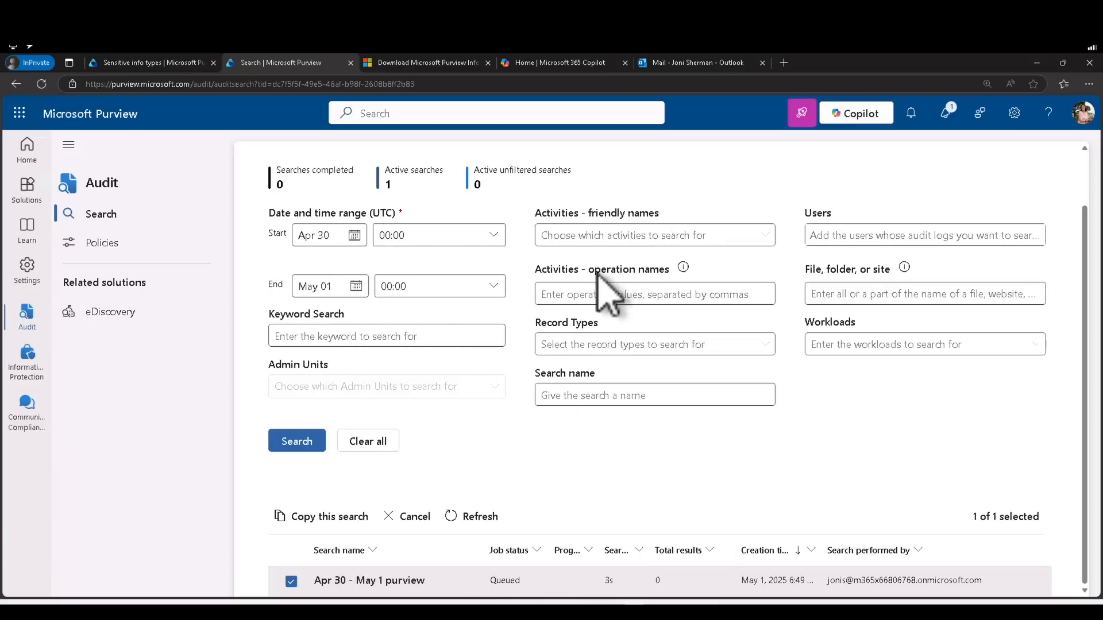
click(764, 235)
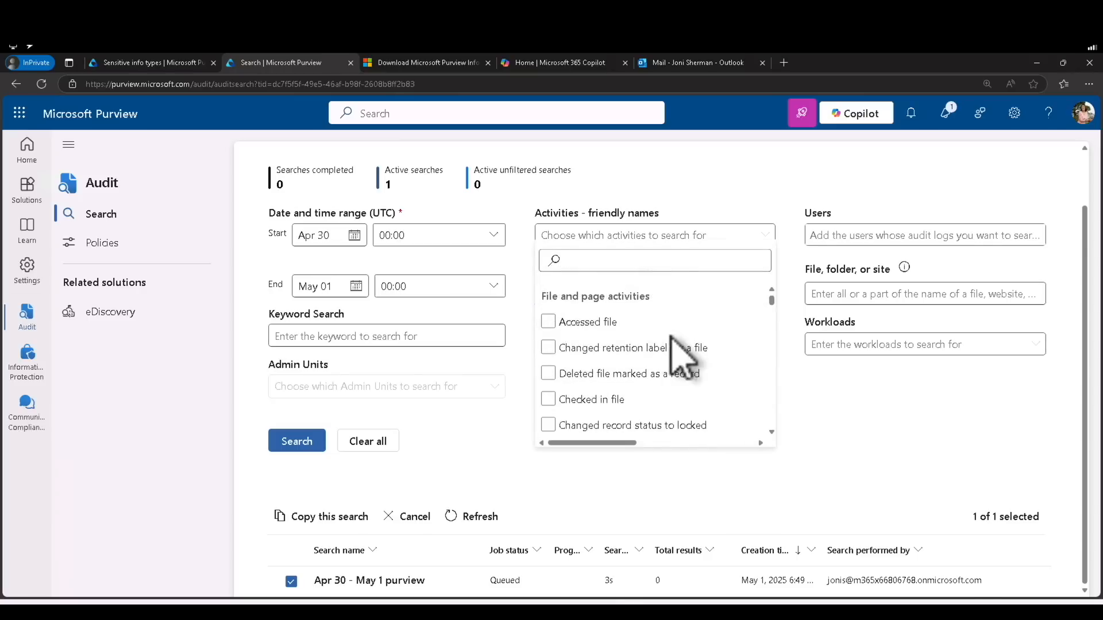
click(773, 305)
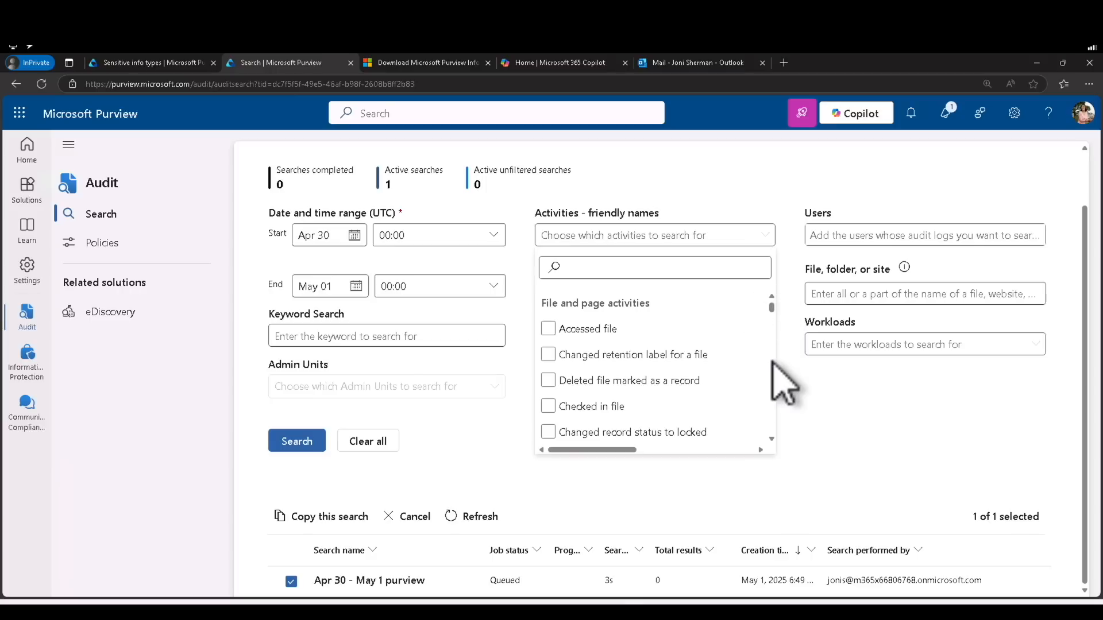
scroll(773, 363, down, 5)
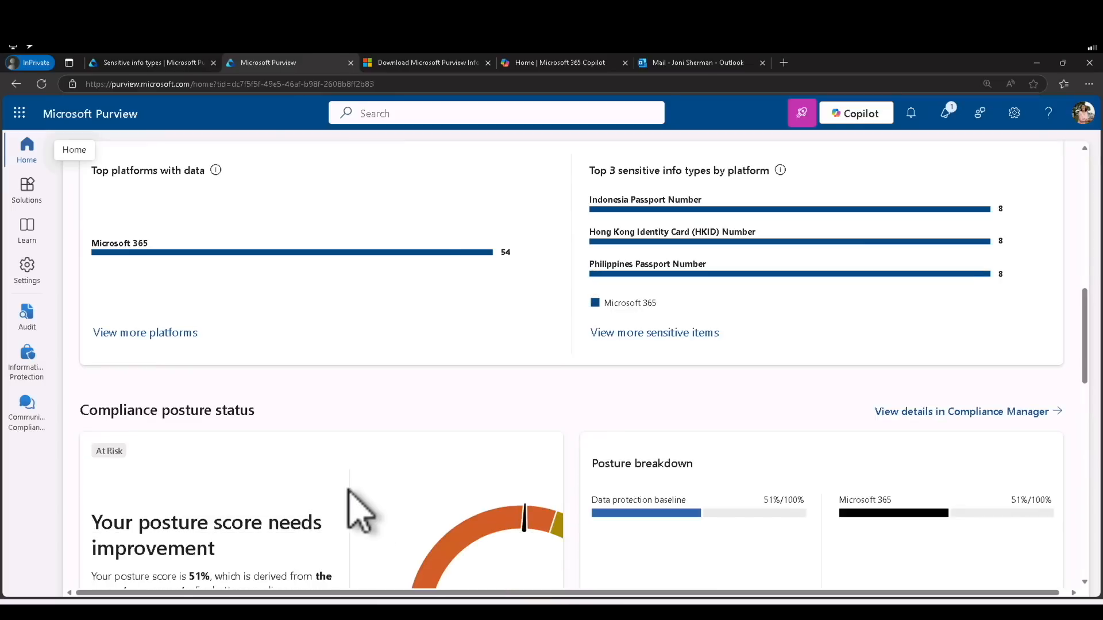
Open Information Protection's Activity explorer and inspect the 4/24–5/1/2025 label activity chart
scroll(359, 510, up, 10)
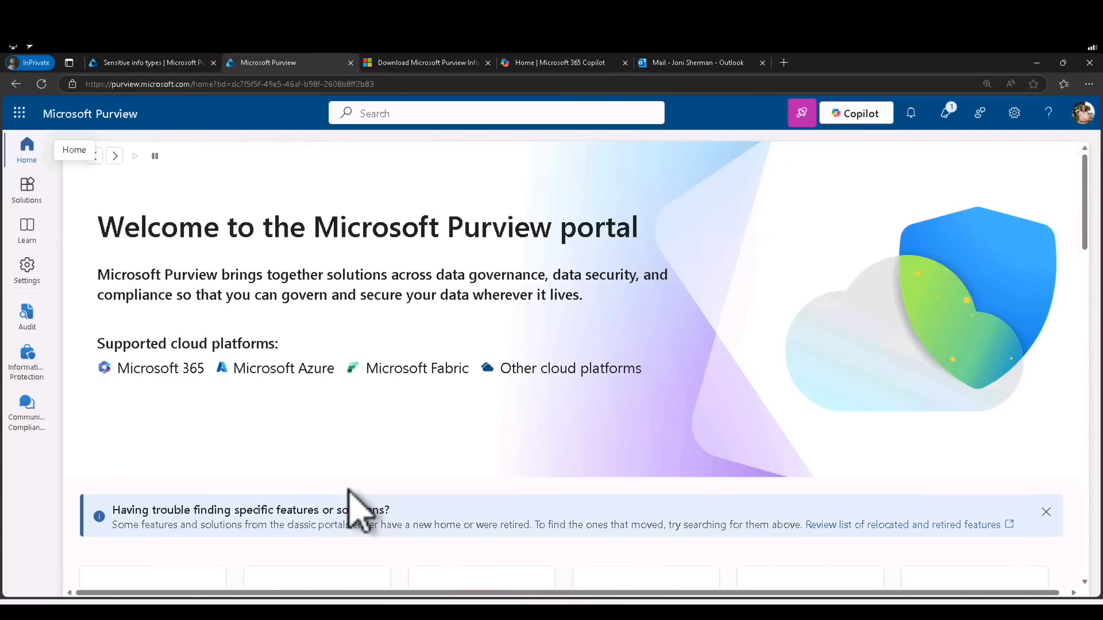
scroll(359, 510, down, 6)
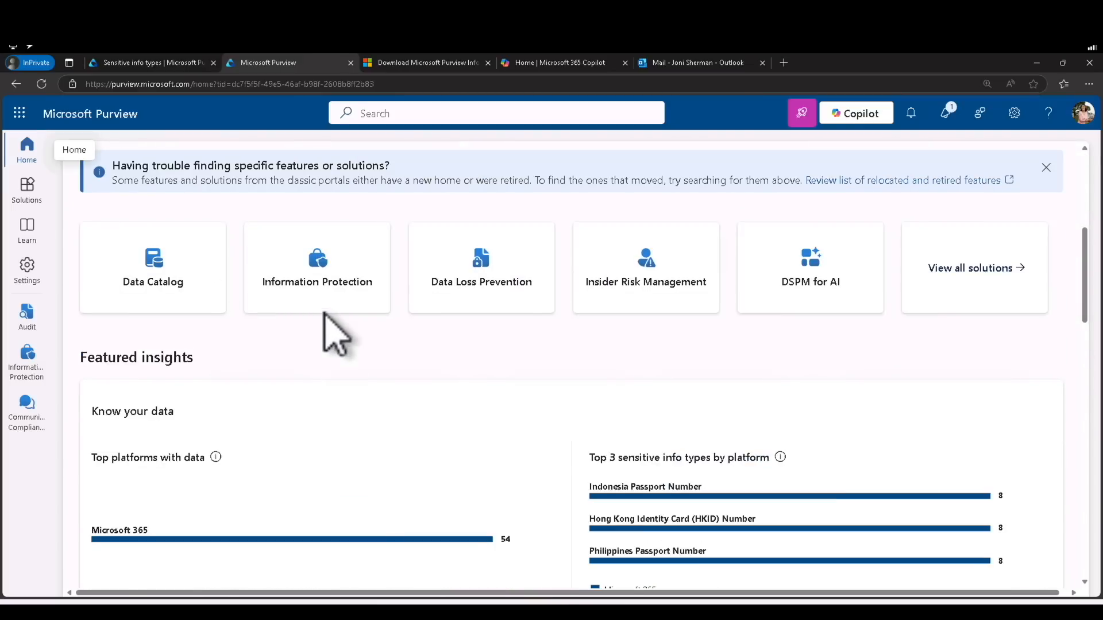
click(328, 287)
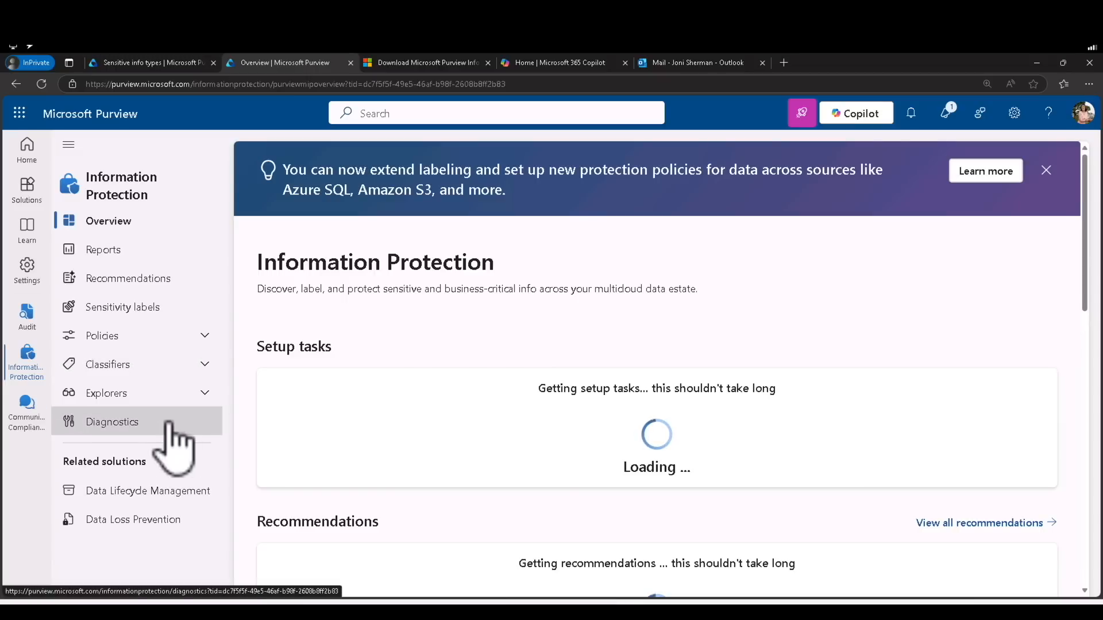
click(169, 395)
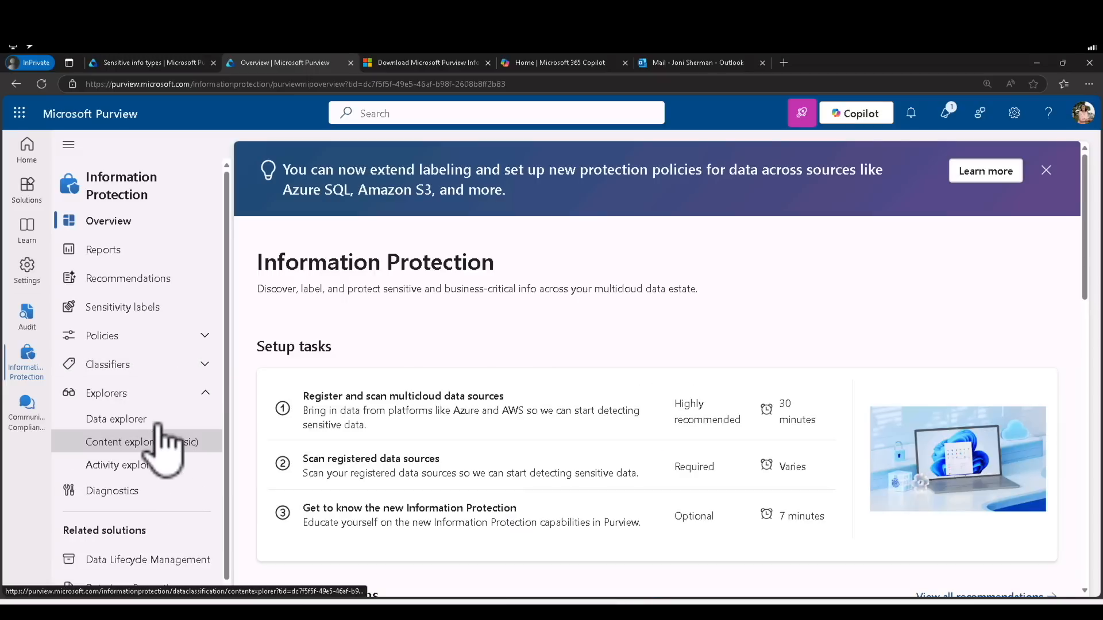
click(162, 471)
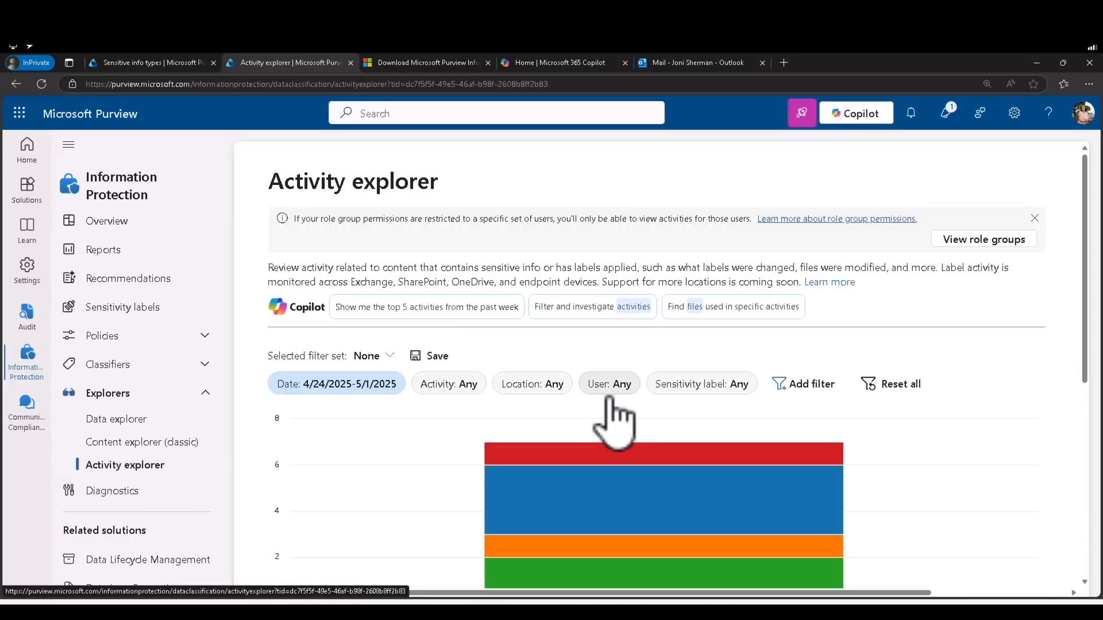
scroll(610, 402, down, 1)
mouse_move(657, 415)
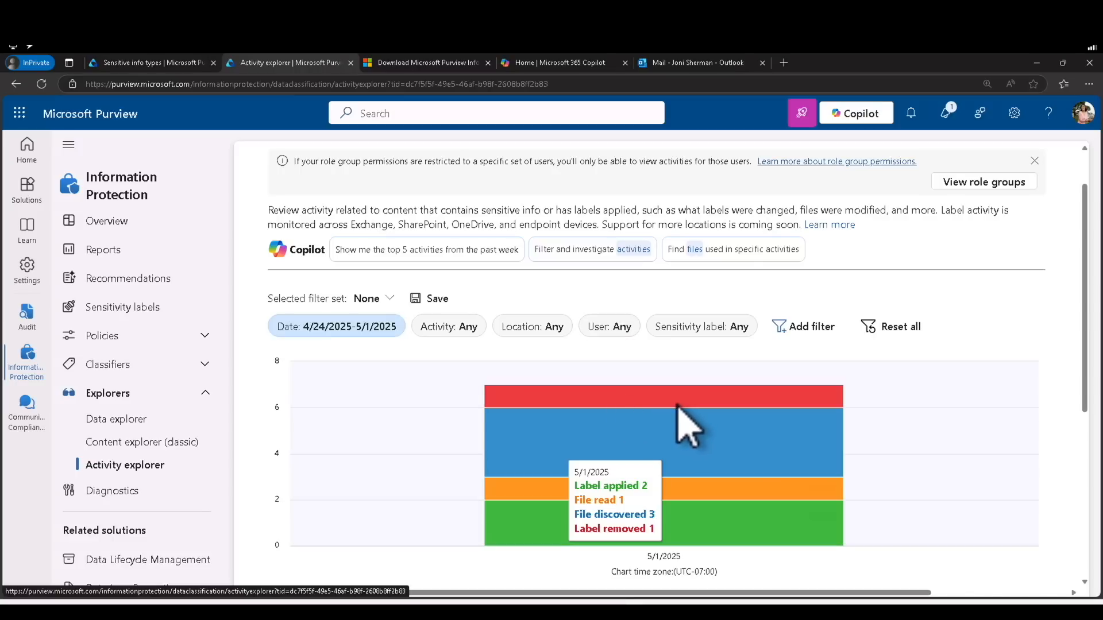